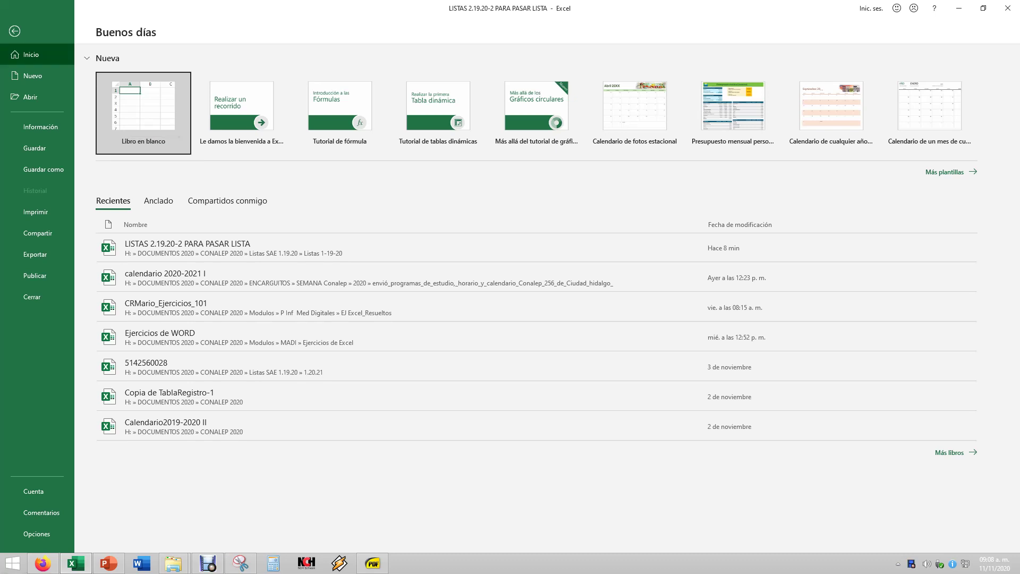
Create a new blank workbook (Libro en blanco) from the Excel start page
click(15, 31)
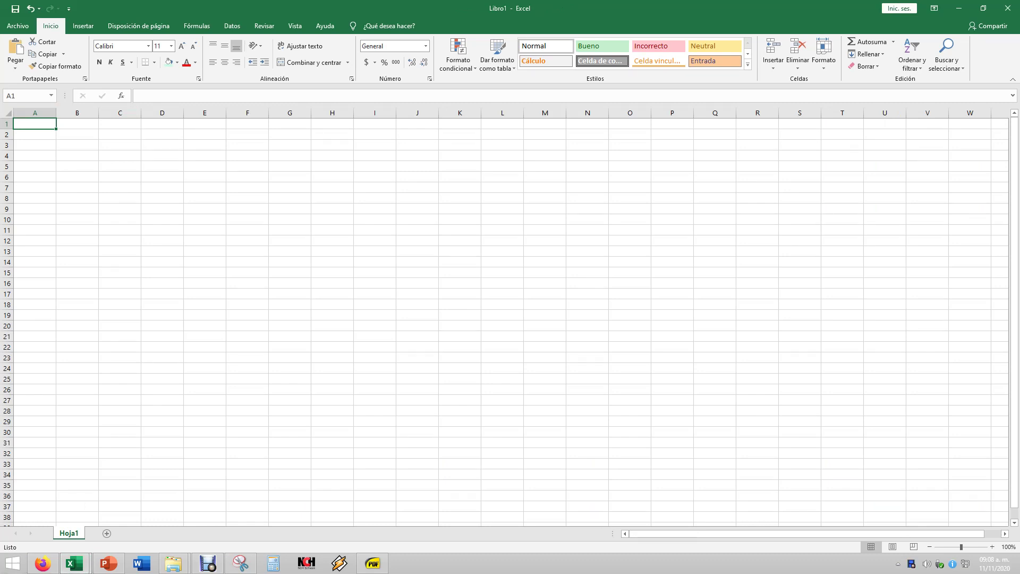
Enter the title Super "Mercados" in A1 and the header Producto in A2
text(Super)
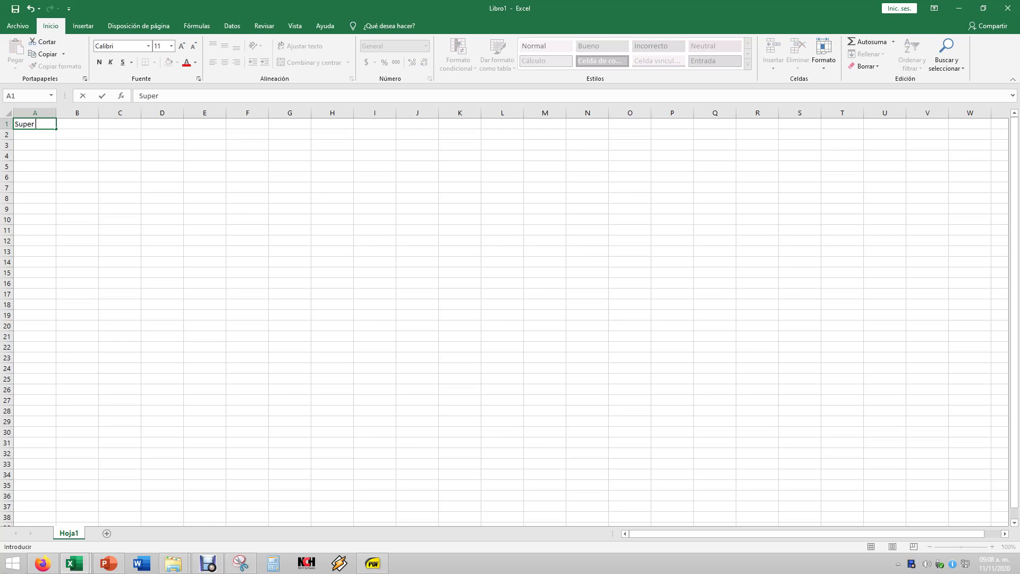
text( "Mercados)
text(")
key(Return)
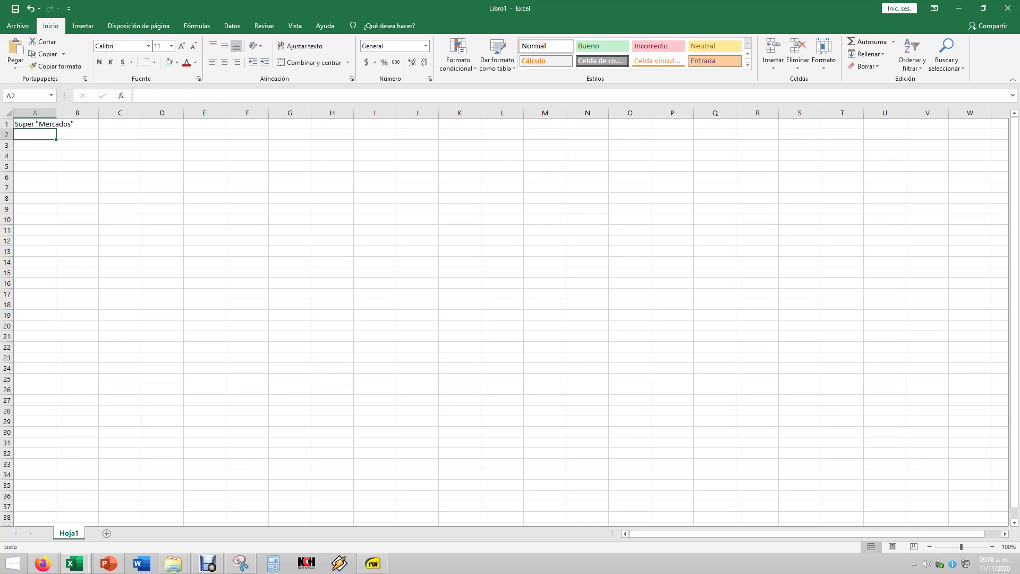
text(pro)
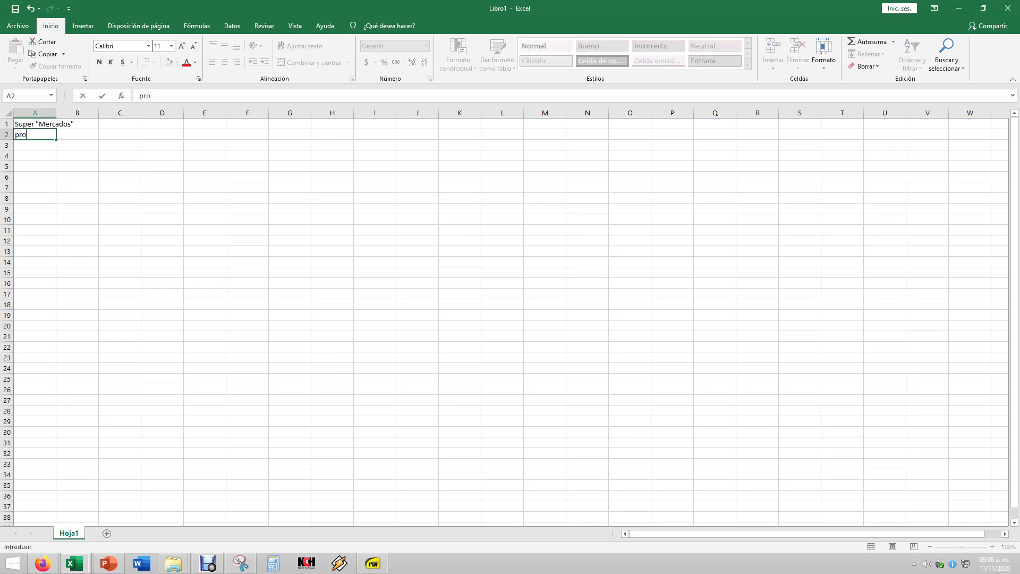
key(BackSpace)
key(BackSpace)
key(BackSpace)
text(PRO)
text(DUCTO)
key(Tab)
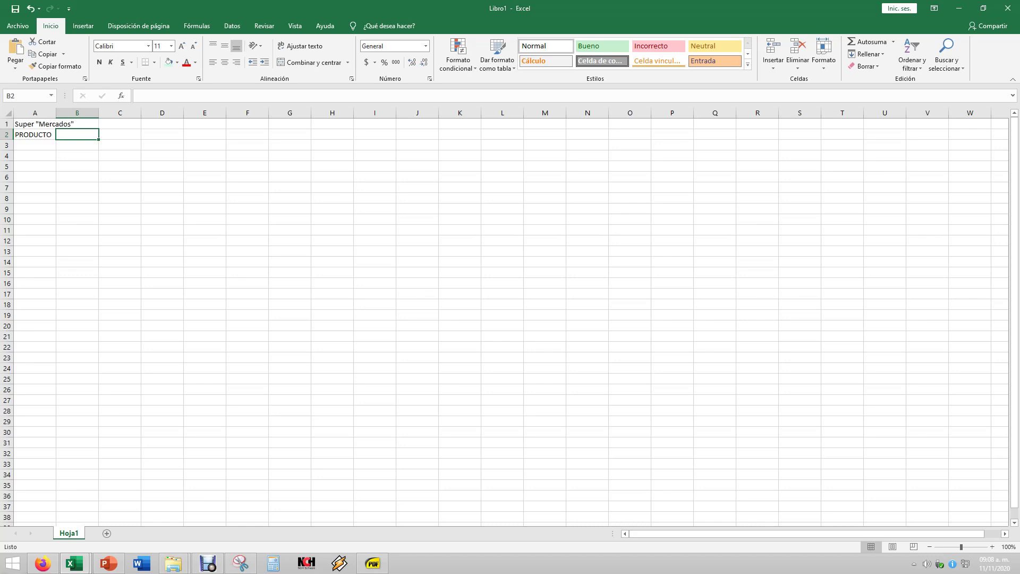
text(P)
click(35, 134)
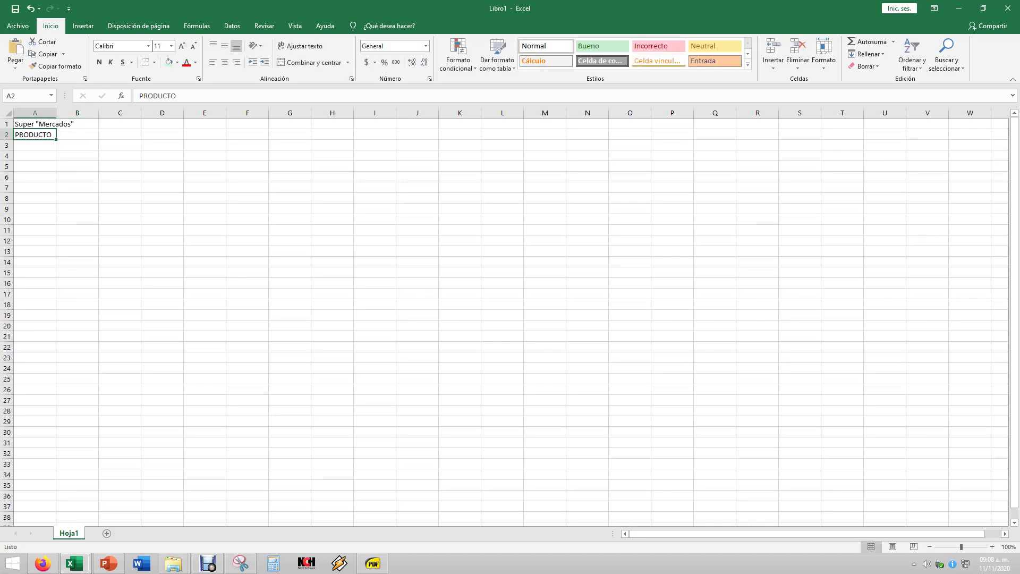
text(Producto)
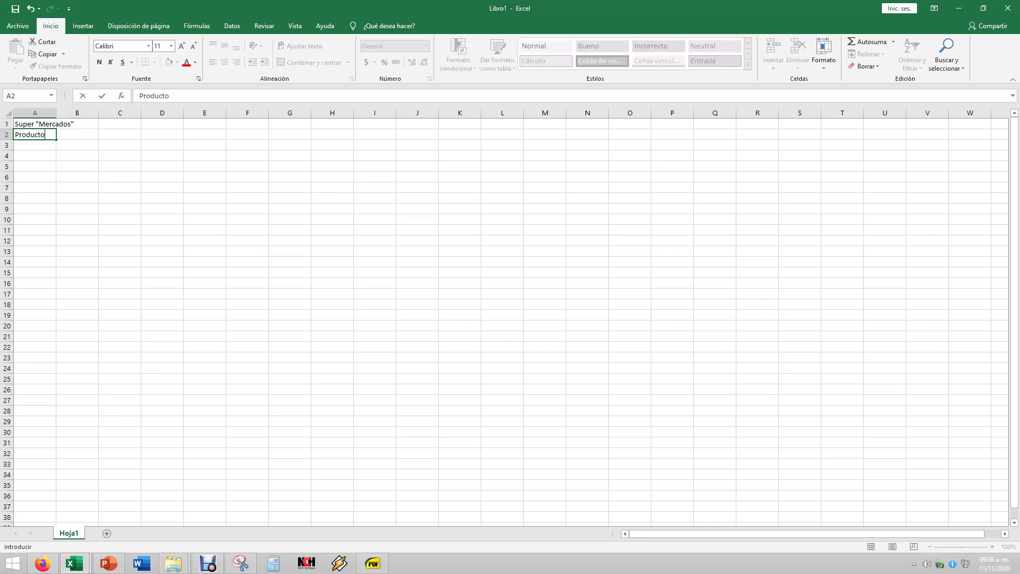
key(Tab)
Type the headers cantidad, Precio Unitario, Subtotal, Descuento and Total across B2:F2
text(cantida)
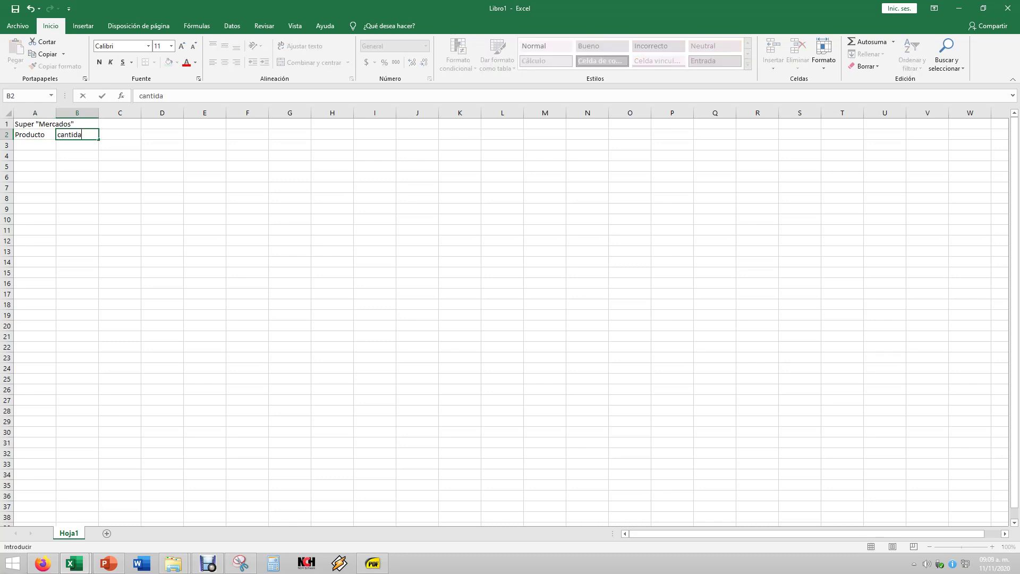
text(d)
key(Tab)
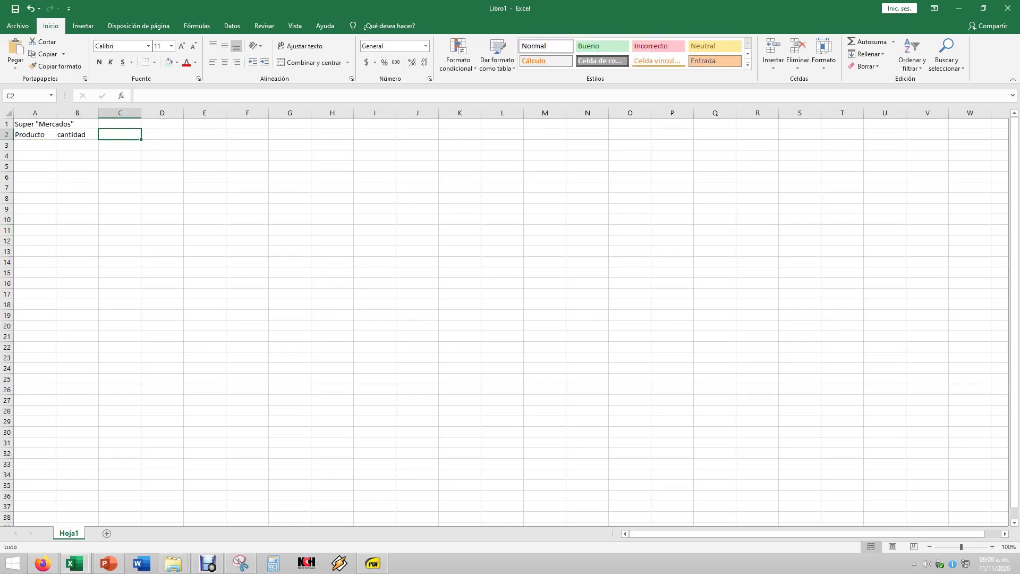
text(Precio)
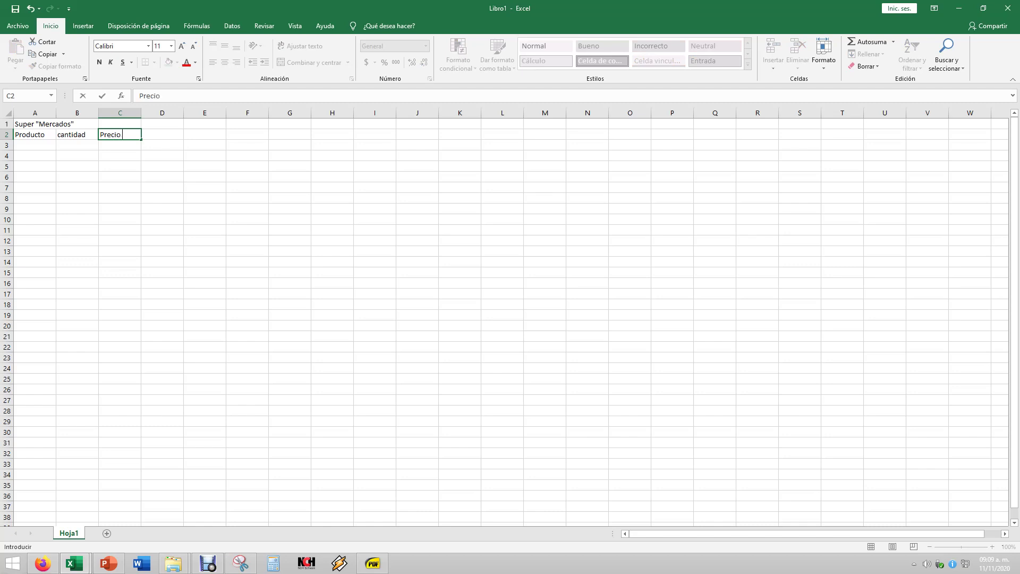
text( Unitario)
key(Tab)
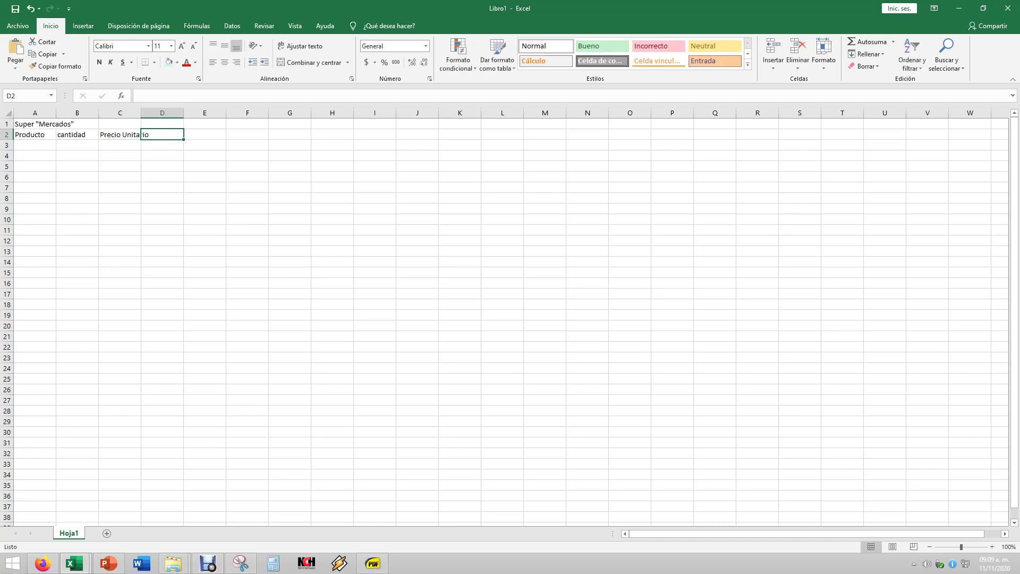
text(Subtota)
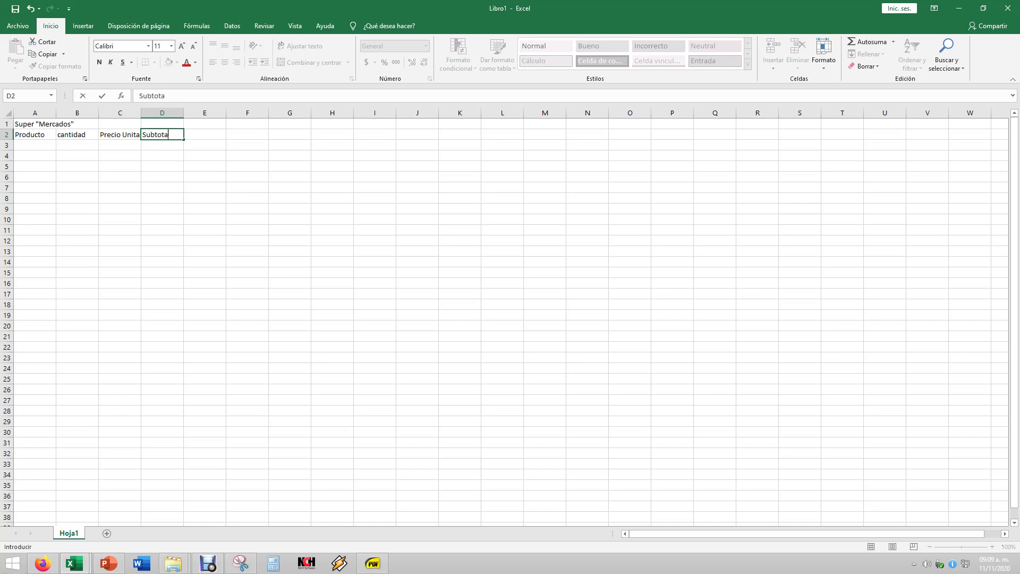
text(l)
key(Tab)
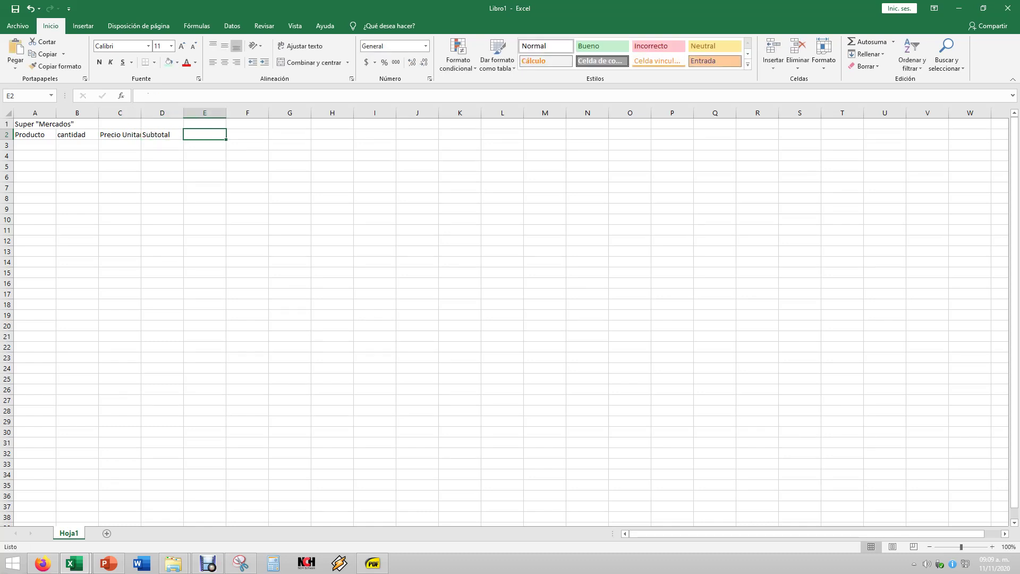
text(descuejnto¿)
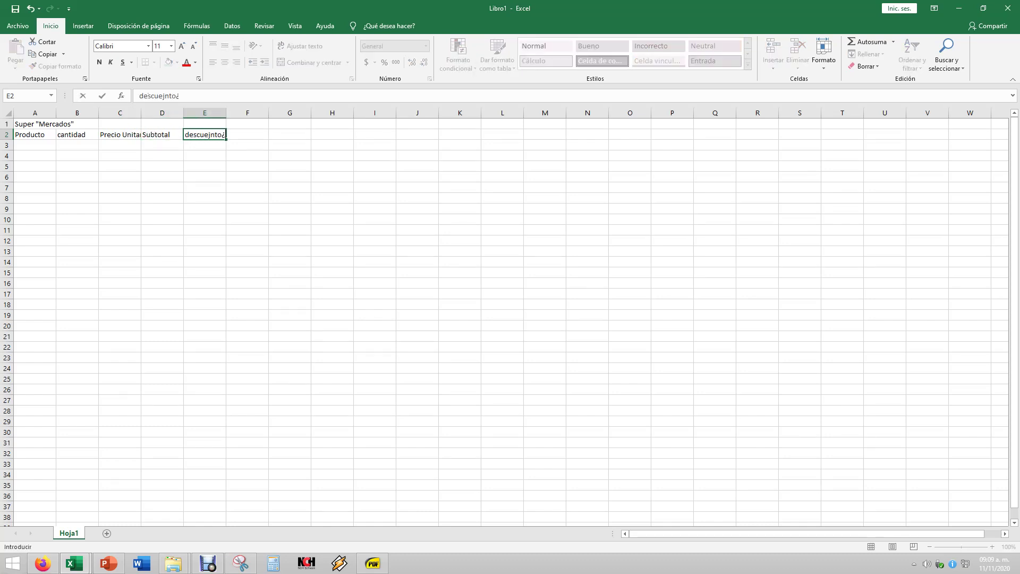
key(BackSpace)
key(BackSpace)
key(BackSpace)
key(BackSpace)
key(BackSpace)
key(BackSpace)
key(BackSpace)
key(BackSpace)
text(Descuento)
key(Tab)
text(T)
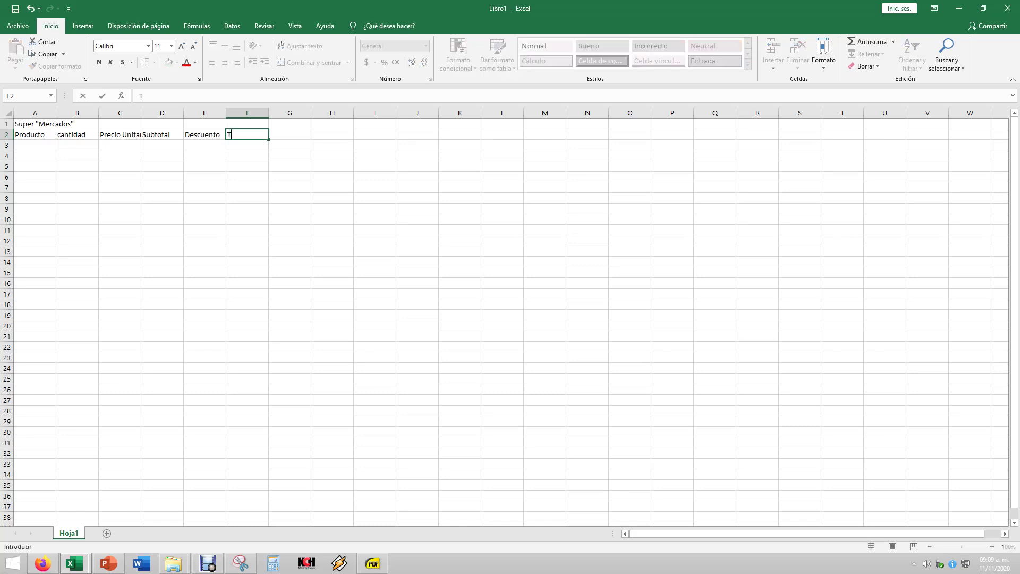
text(otal)
Confirm the Total header and zoom the sheet view in to 140%
click(672, 411)
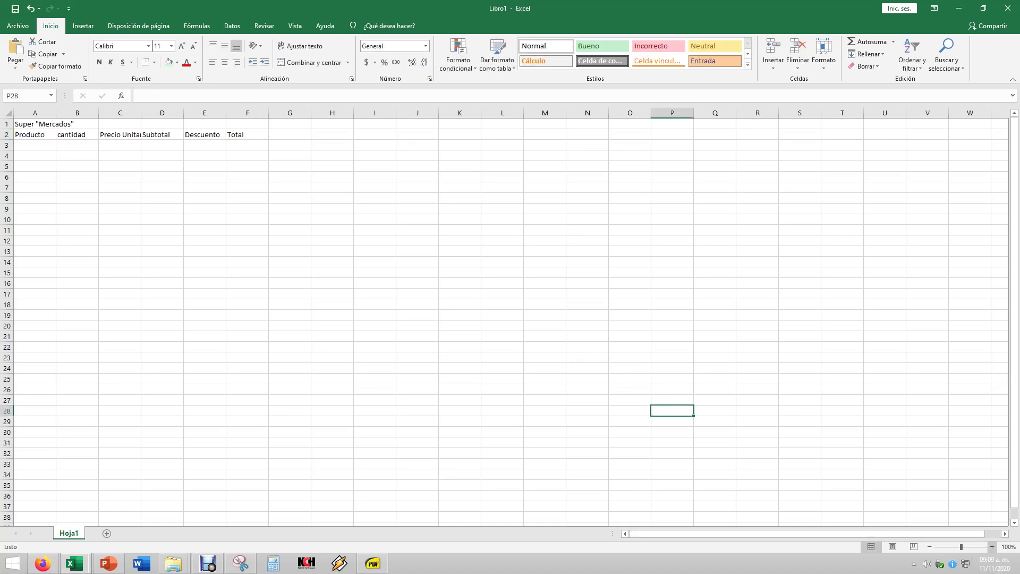
click(991, 547)
click(992, 546)
click(992, 547)
click(992, 547)
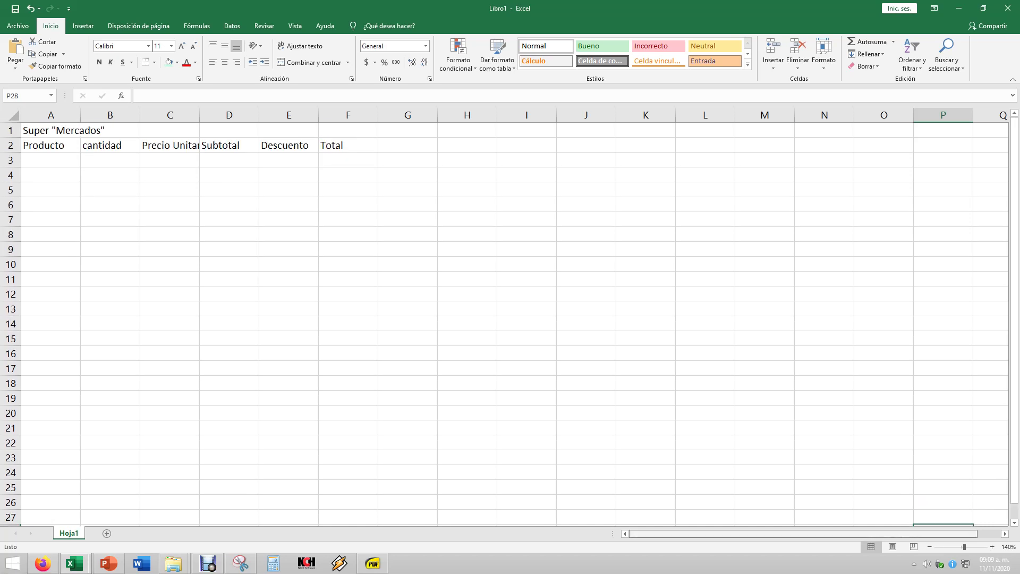
click(51, 160)
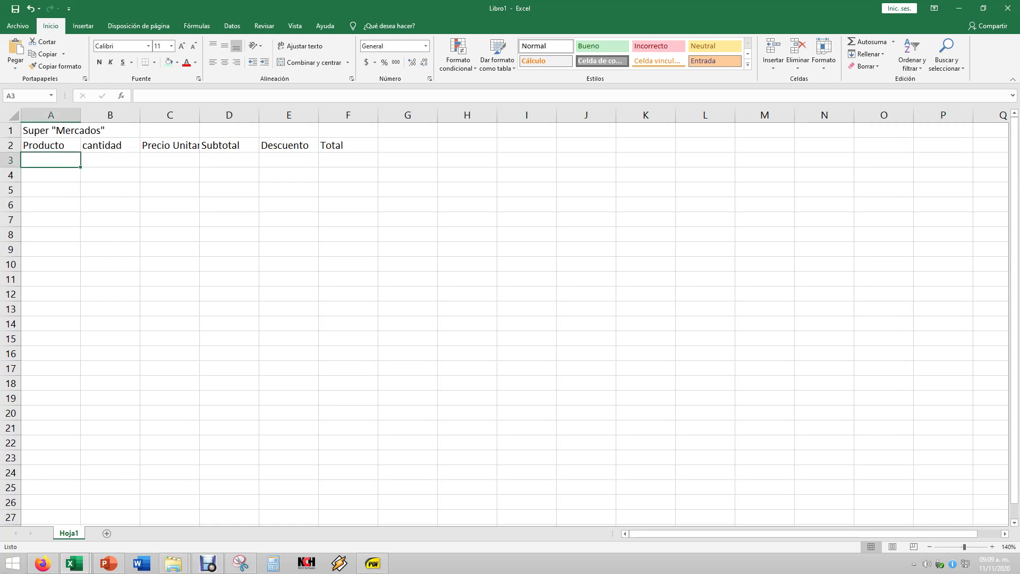
List the products Arroz, Azúcar, Yerba, Té, Café and Harina down column A from A3
text(Ar)
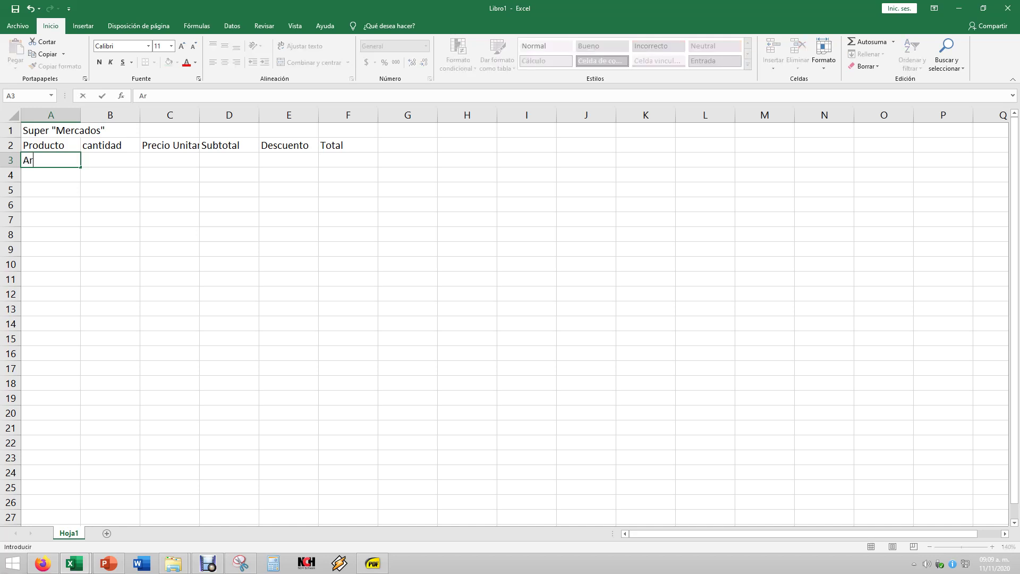
text(roz)
key(Return)
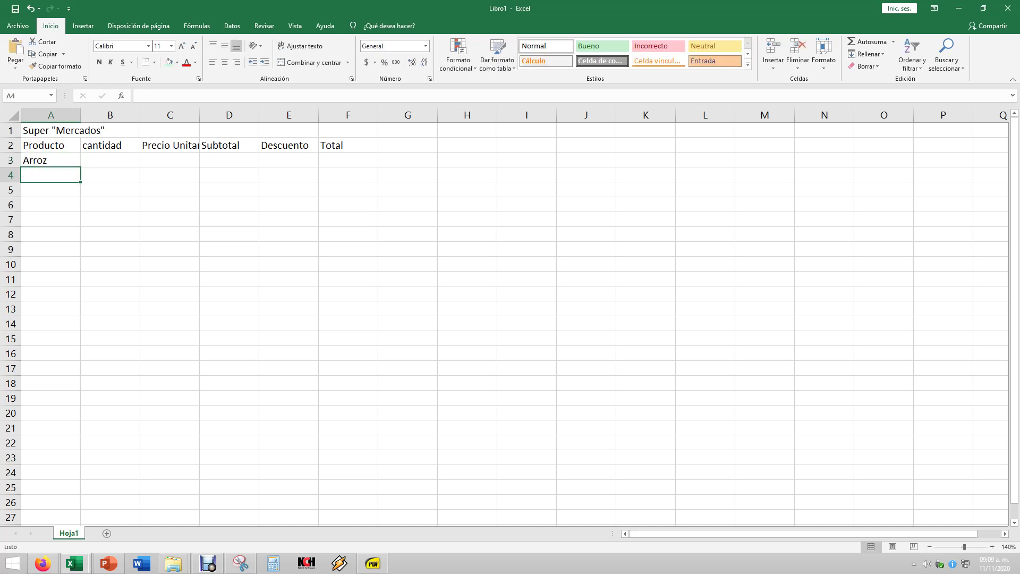
text(Azúca)
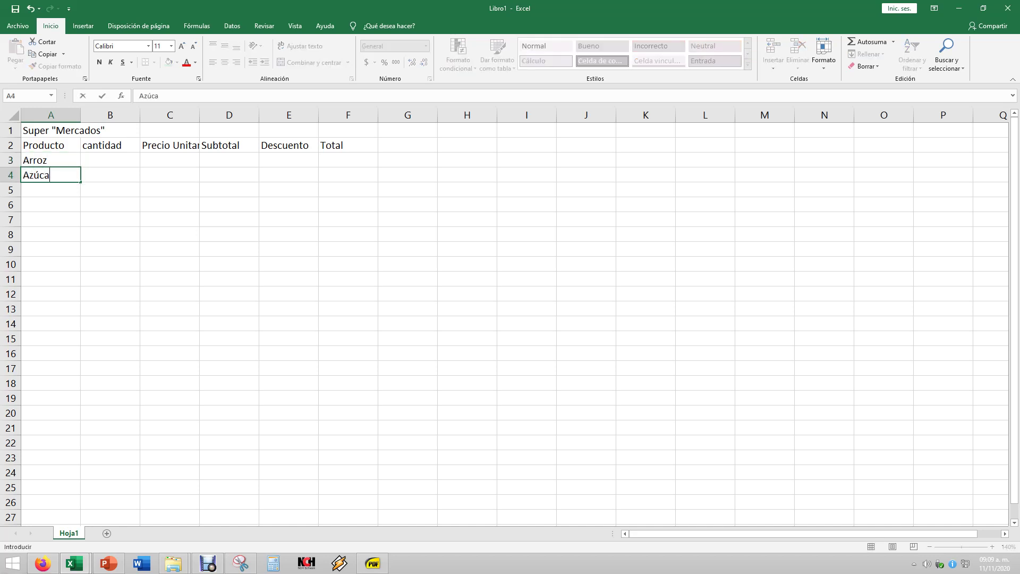
text(r)
key(Return)
text(Y)
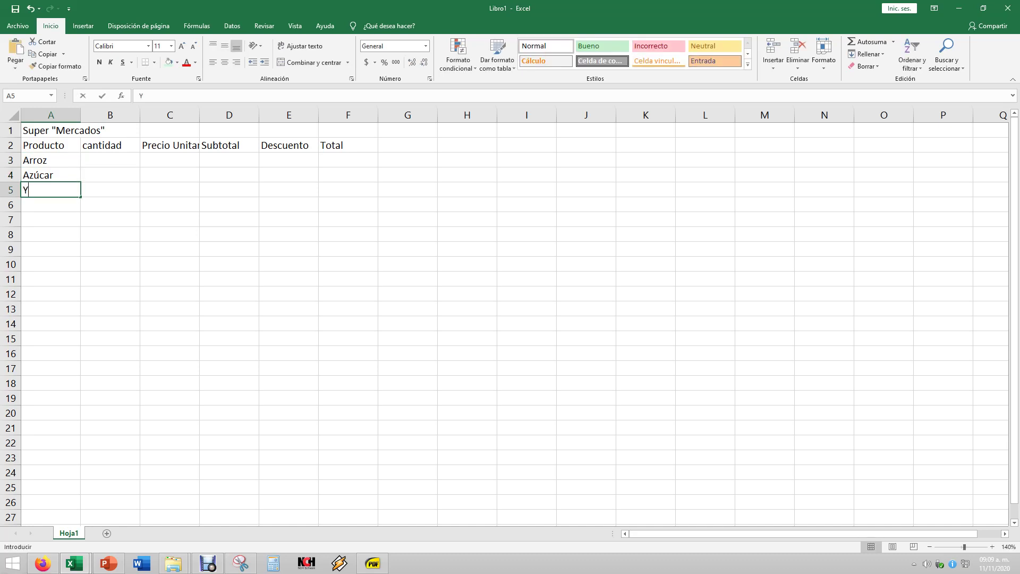
text(erba)
key(Return)
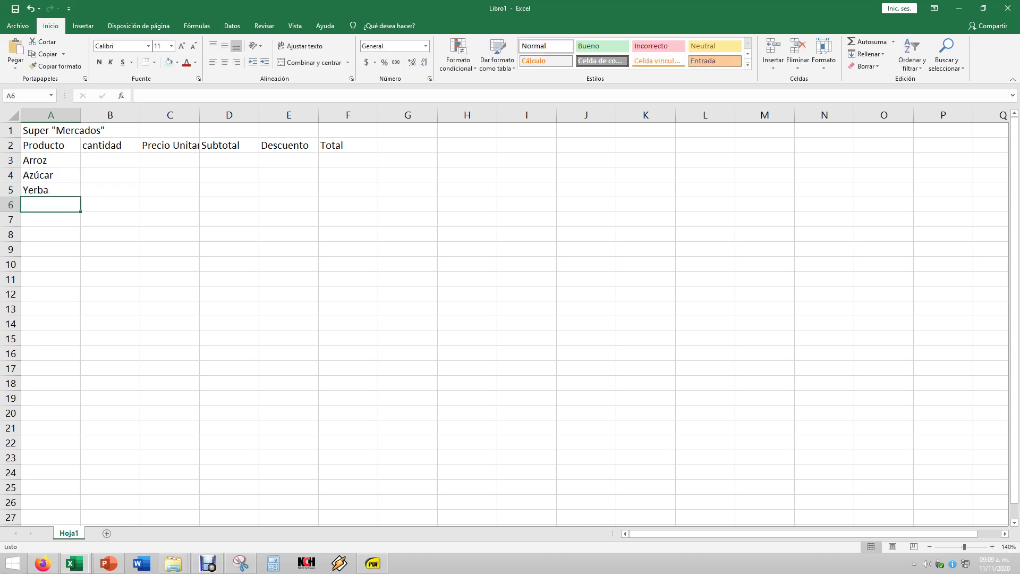
text(T)
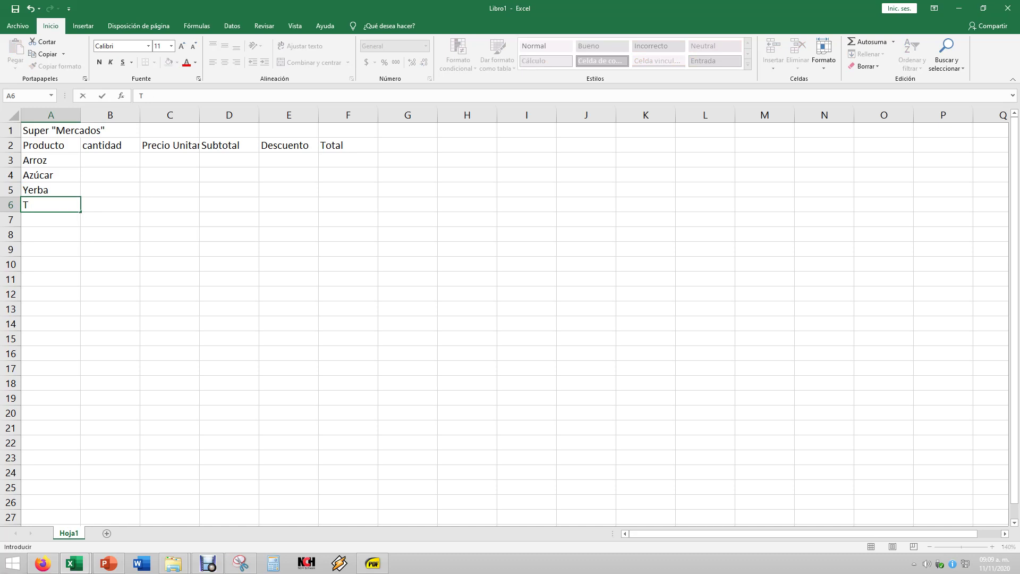
text(é)
key(Return)
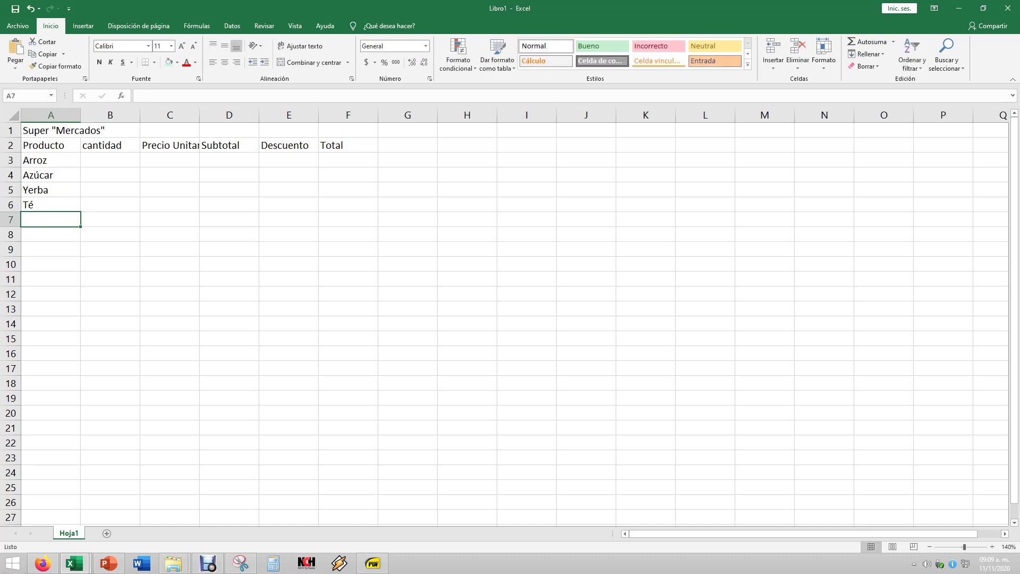
text(Café)
key(Return)
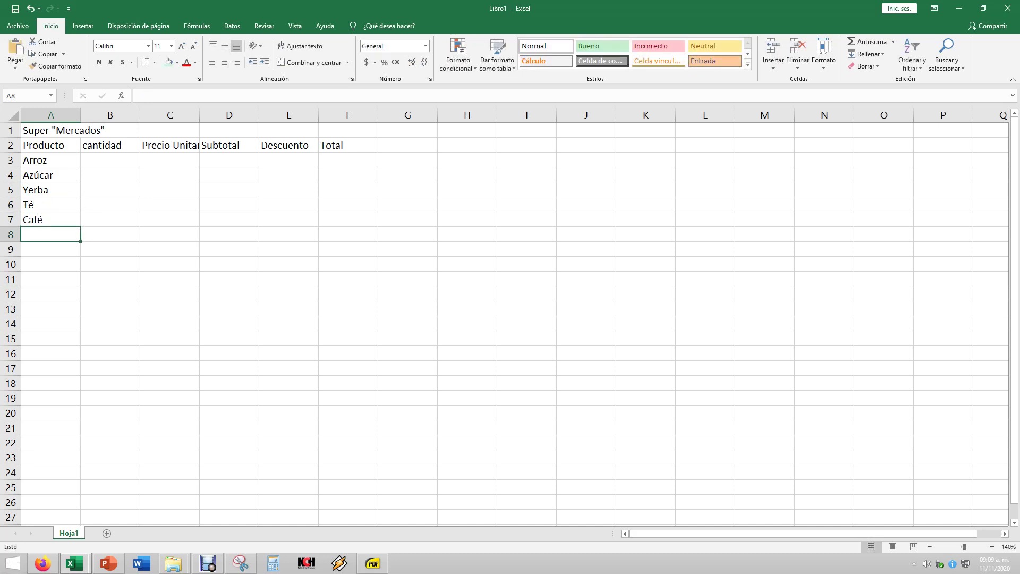
text(H)
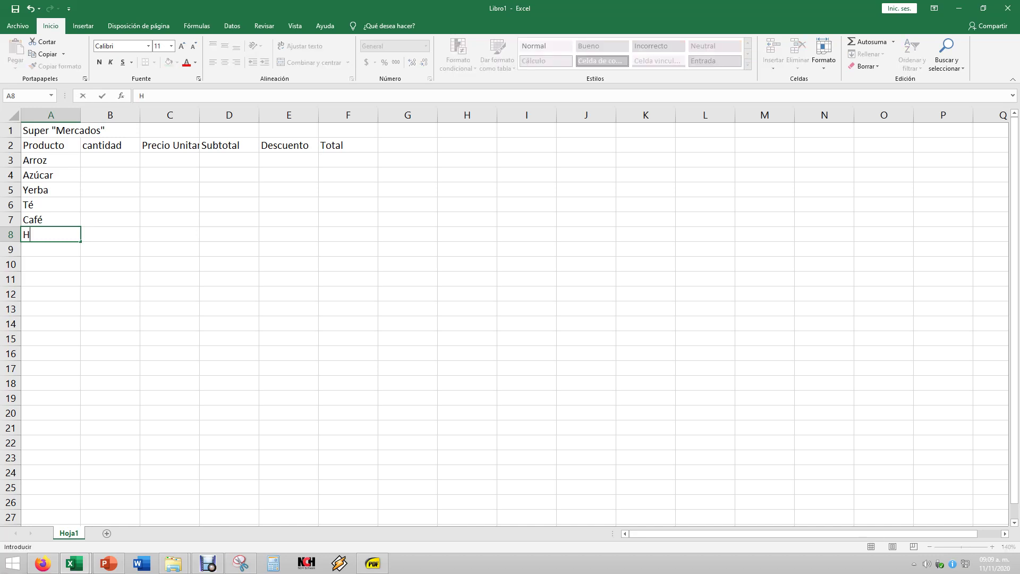
text(arina)
key(Return)
Add Lentejas (capitalised), Fideos and Tomate to the end of the product list
text(lent)
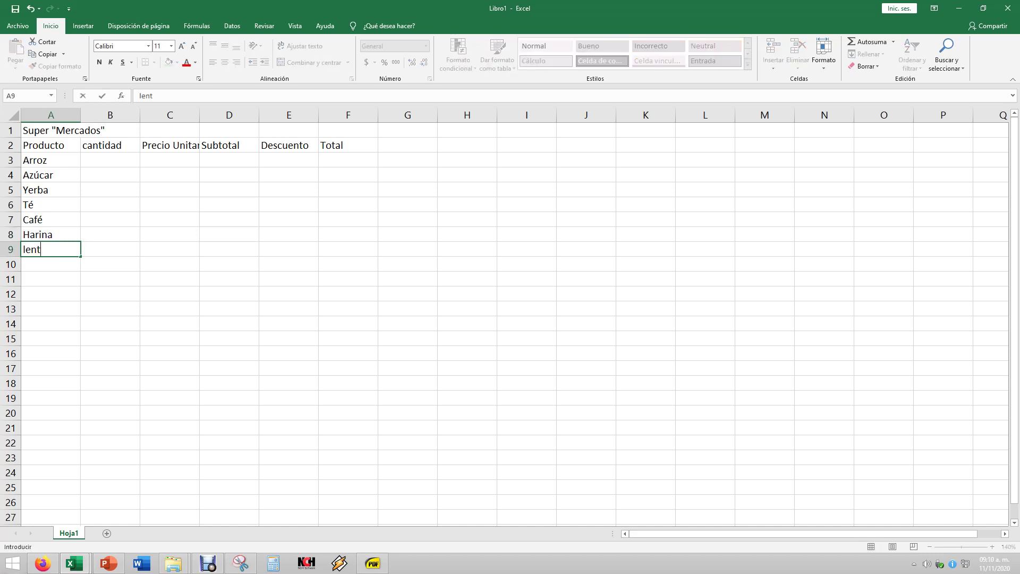
text(ejas)
key(Return)
text(fi)
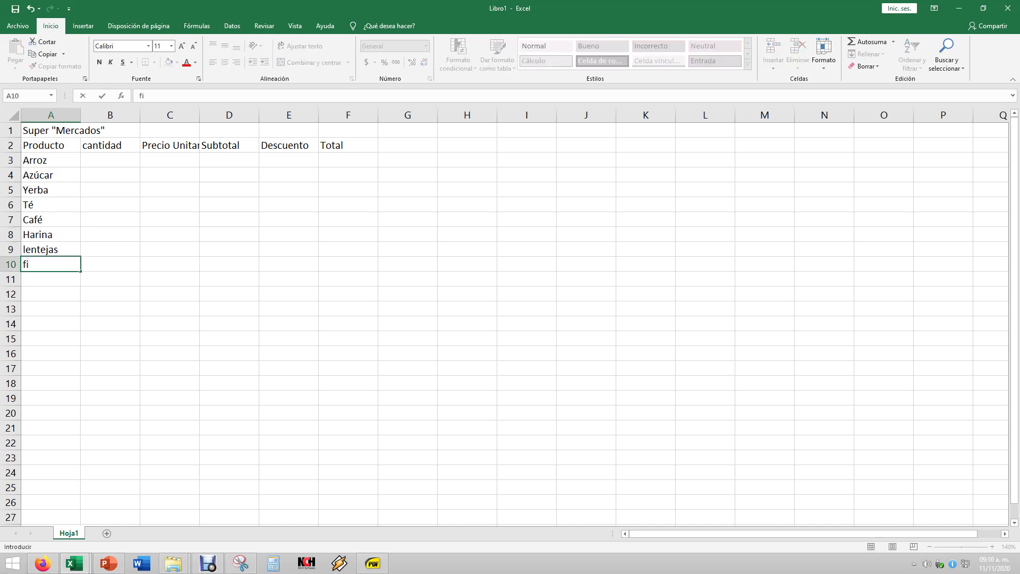
text(deos)
key(BackSpace)
key(BackSpace)
key(BackSpace)
key(BackSpace)
key(BackSpace)
key(Escape)
key(Up)
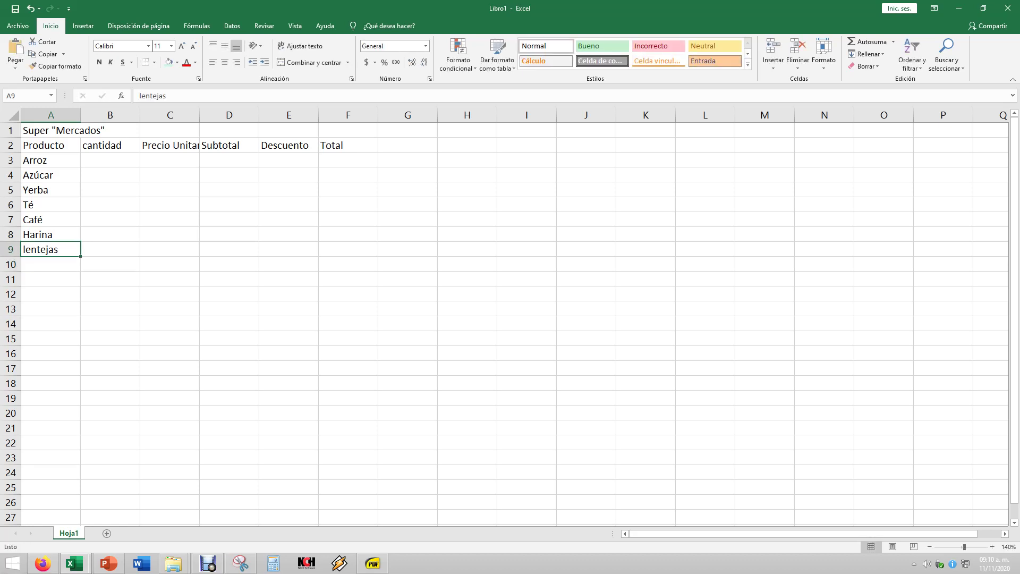
text(Lentejas)
key(Return)
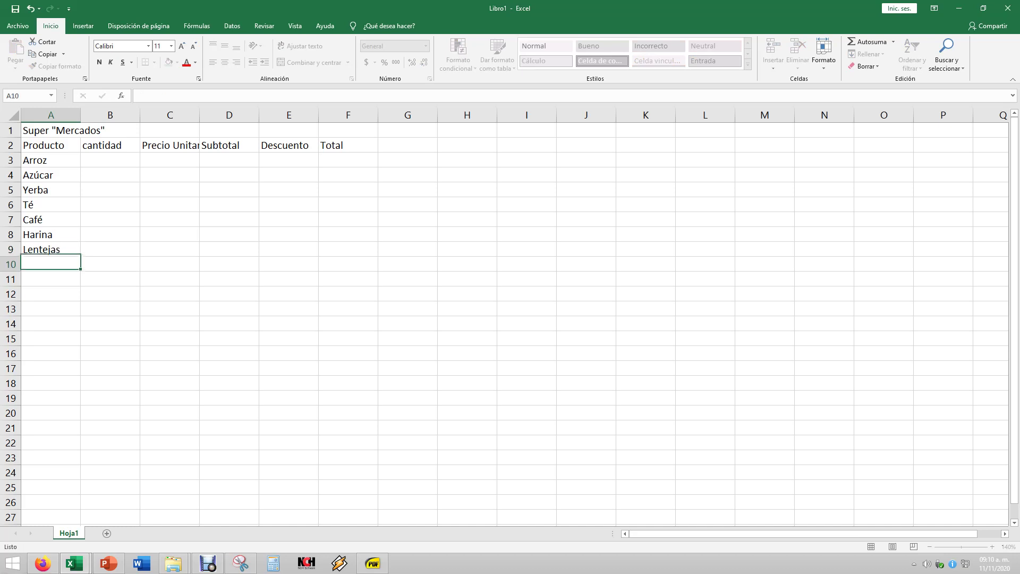
text(Fideos)
key(Return)
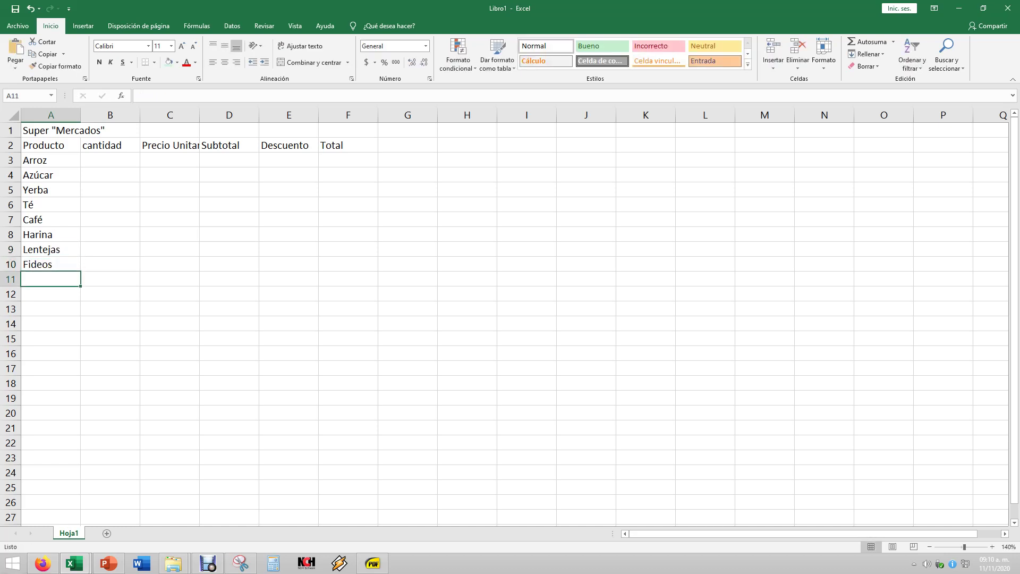
text(Tomat)
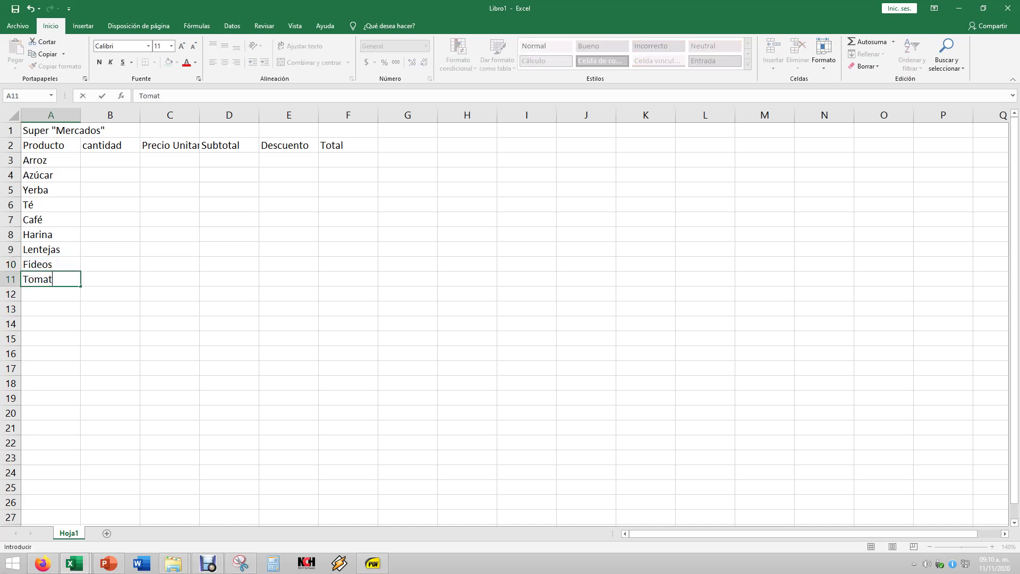
text(e)
key(Return)
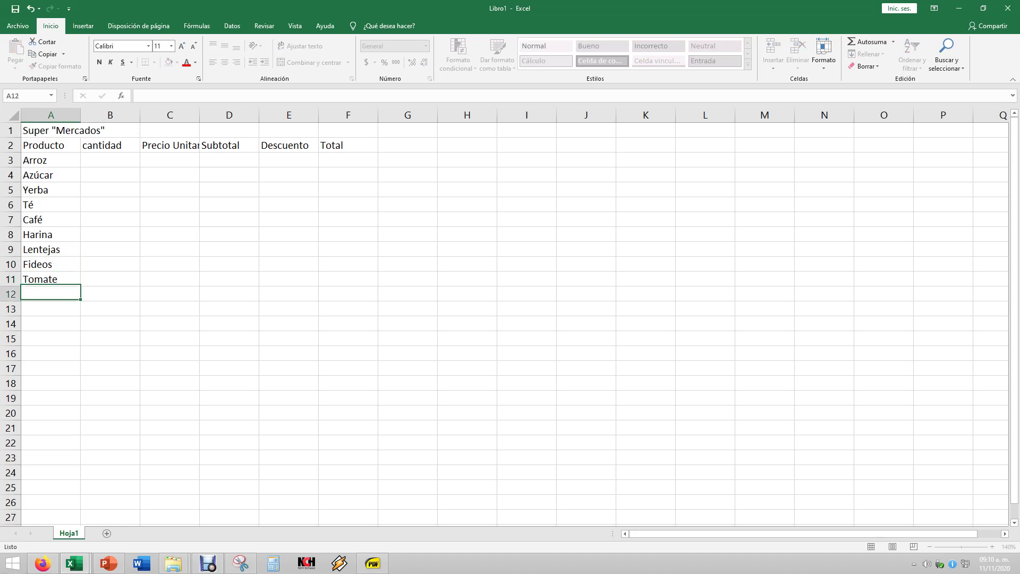
key(Return)
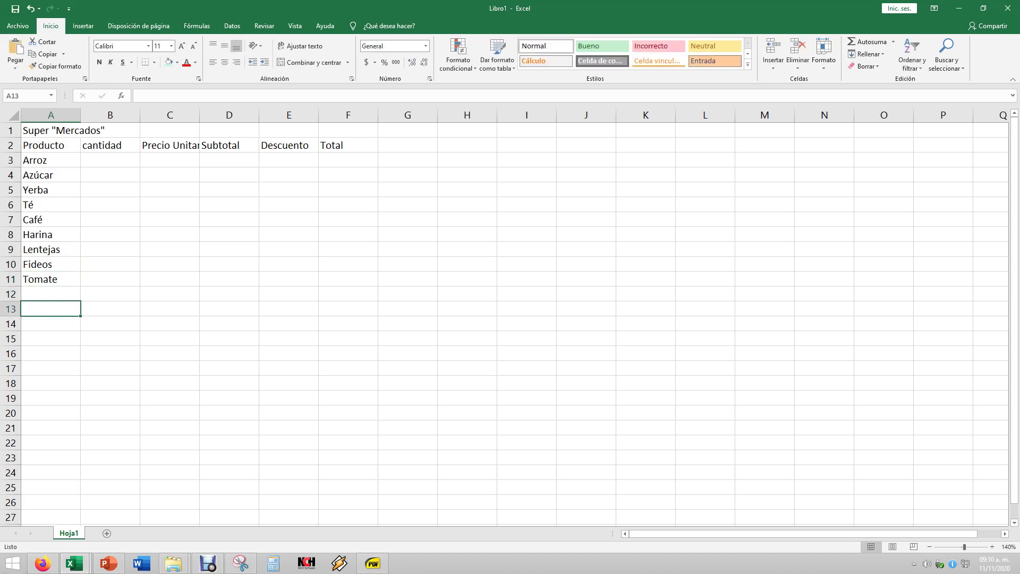
Type the labels Producto más caro, Producto más económico and Precio promedio in A13:A15
text(Pr)
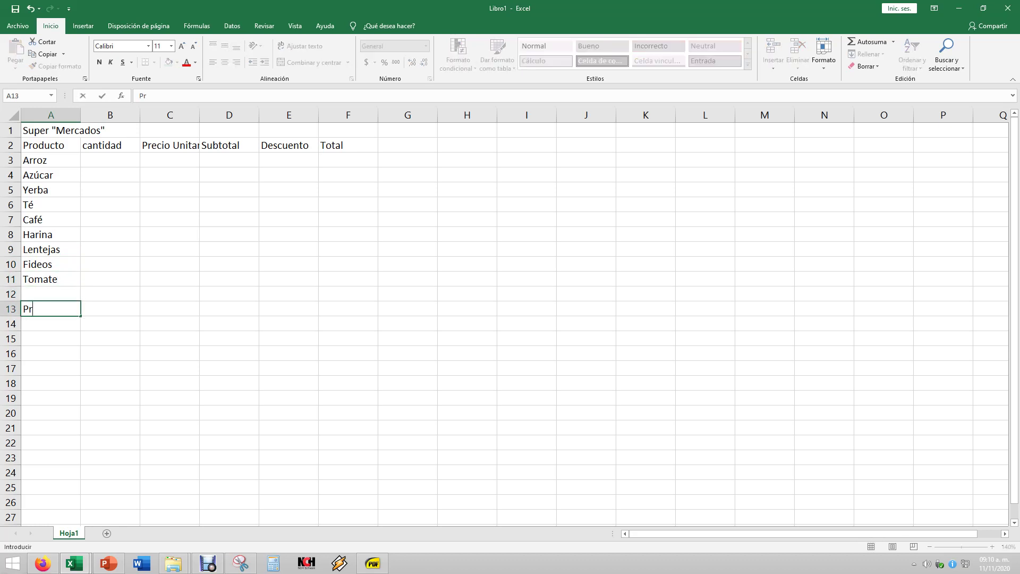
text(oducto m)
text(ás caro)
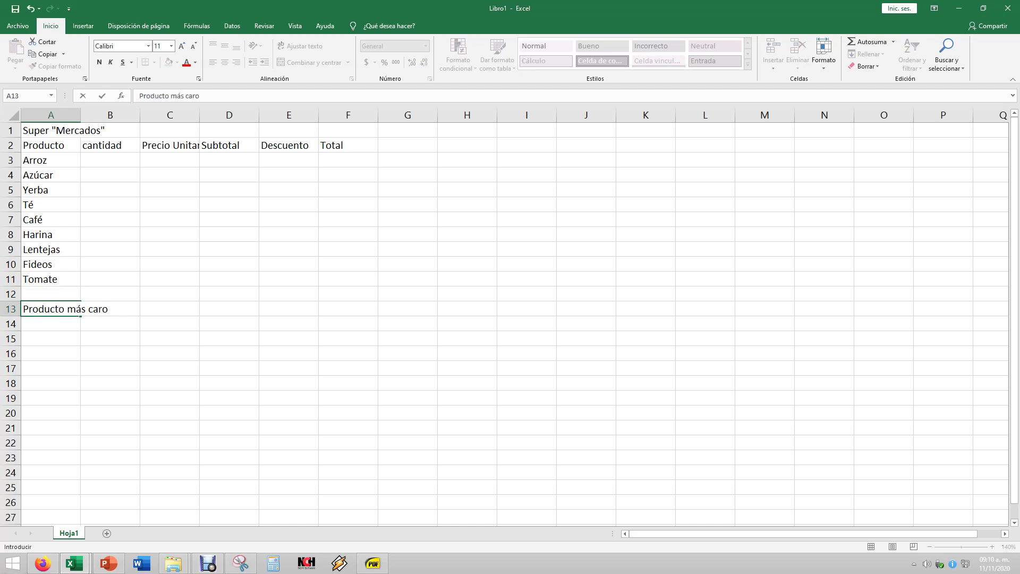
key(Return)
click(50, 309)
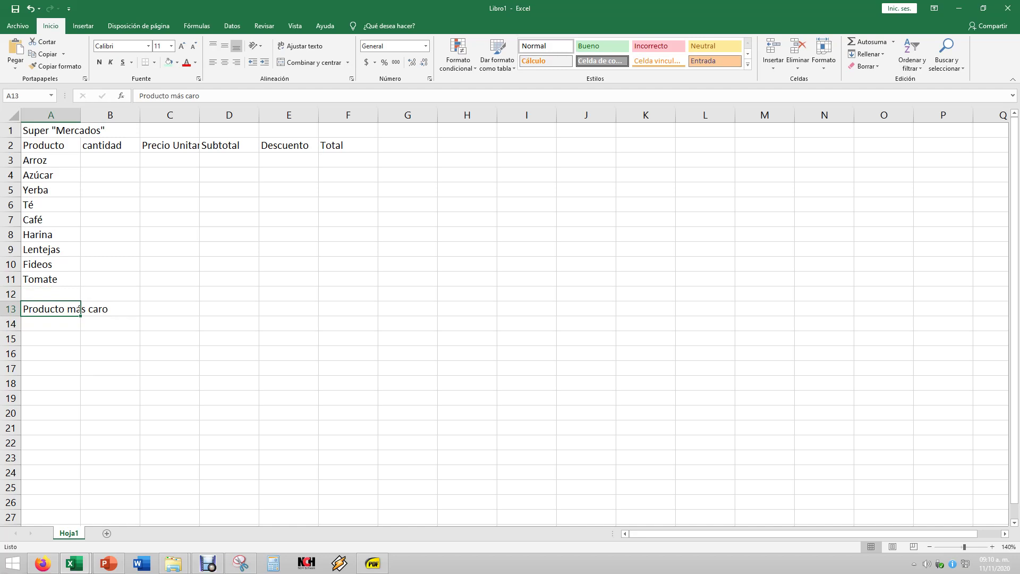
click(50, 324)
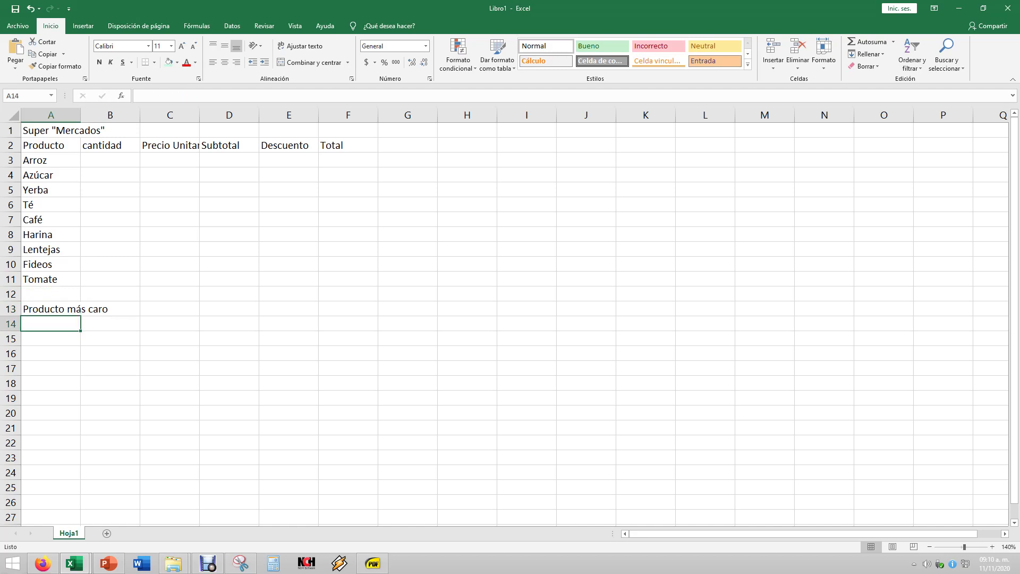
text(Product)
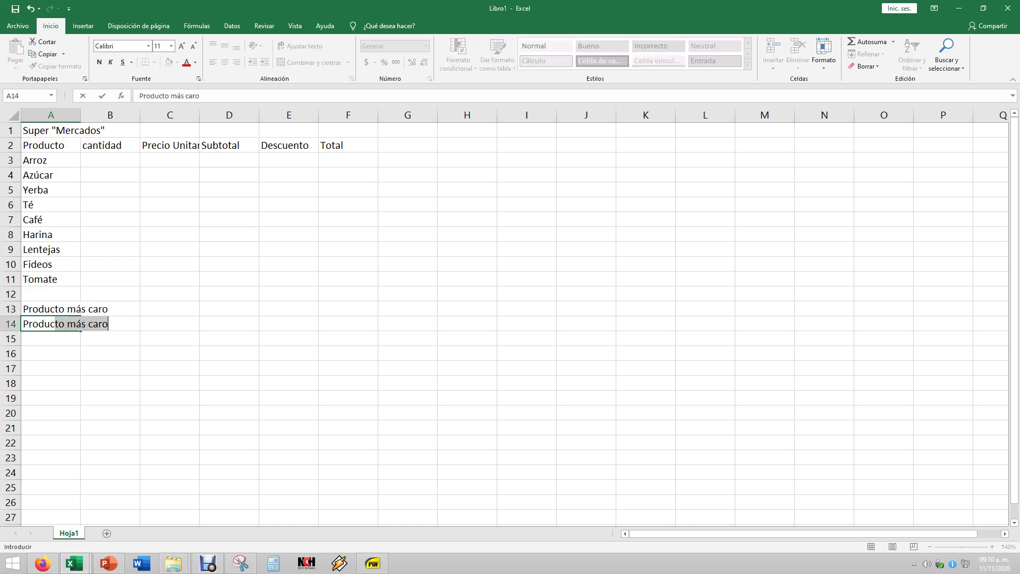
text(o más )
text(económioco)
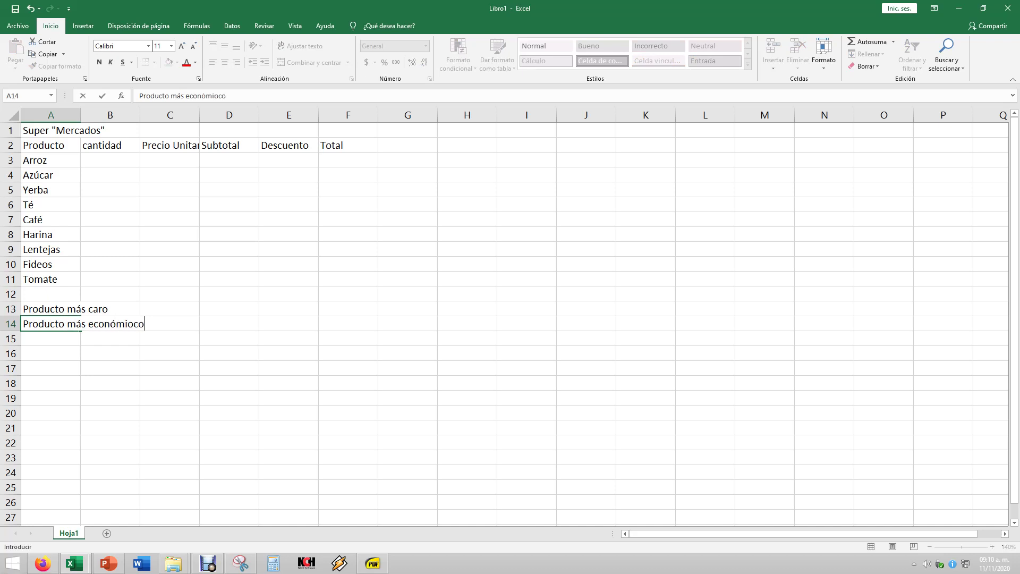
key(BackSpace)
key(BackSpace)
key(BackSpace)
text(o)
key(Return)
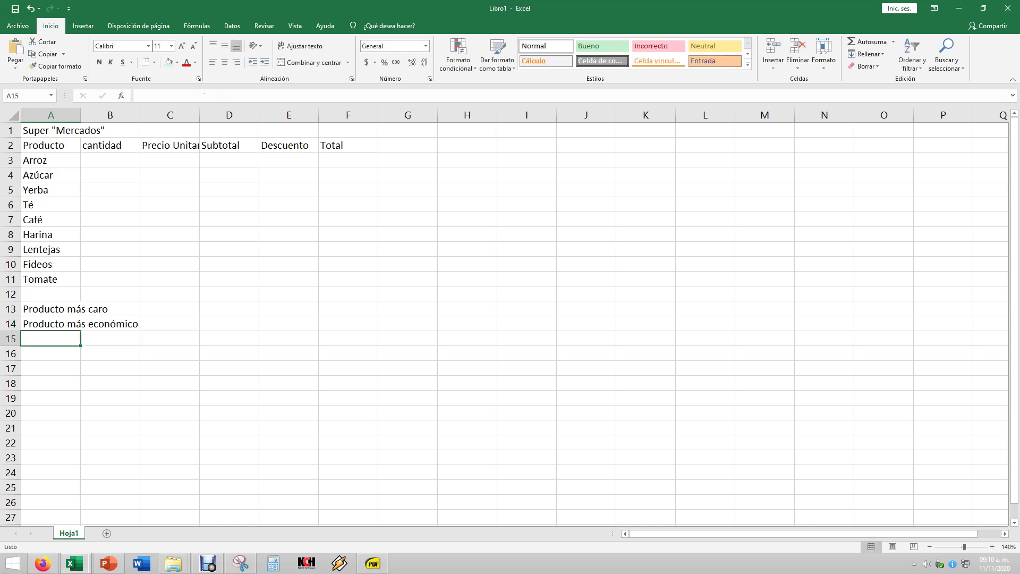
text(Prec)
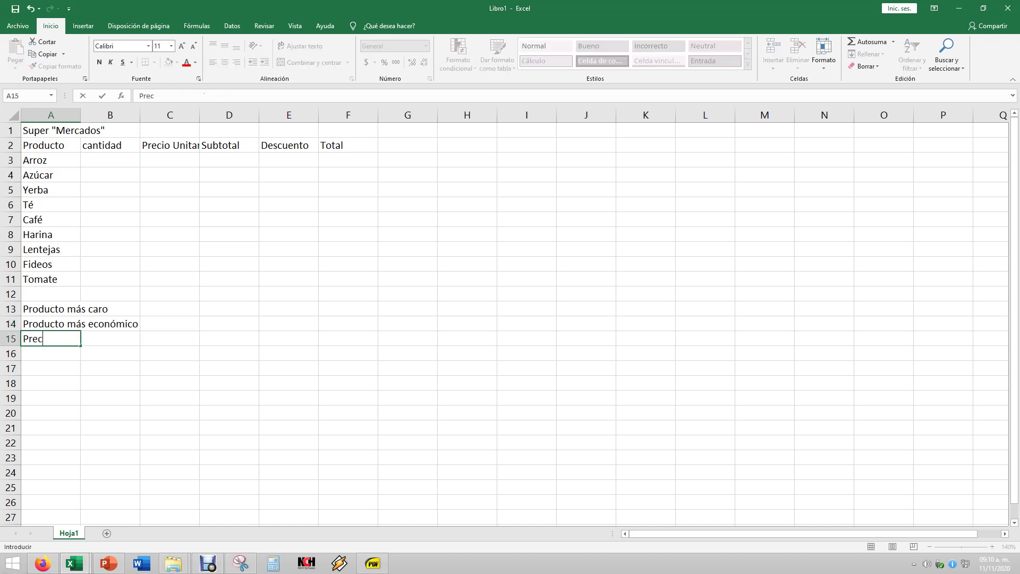
text(io P)
key(BackSpace)
text(prom)
text(edio)
key(Return)
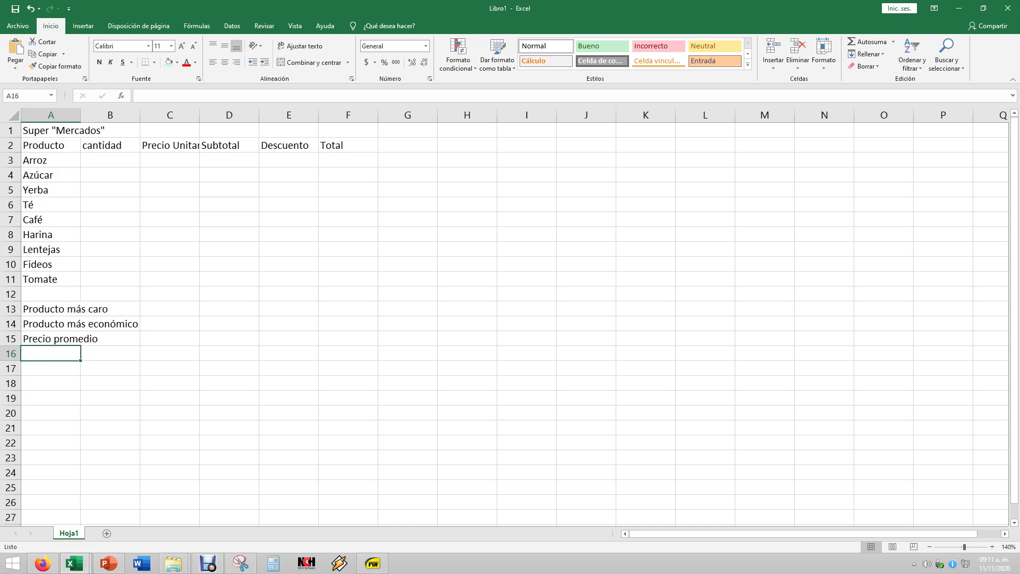
Enter ¿Cuantos productos superan los $5? in A16, correcting its typos
text(Cuanto)
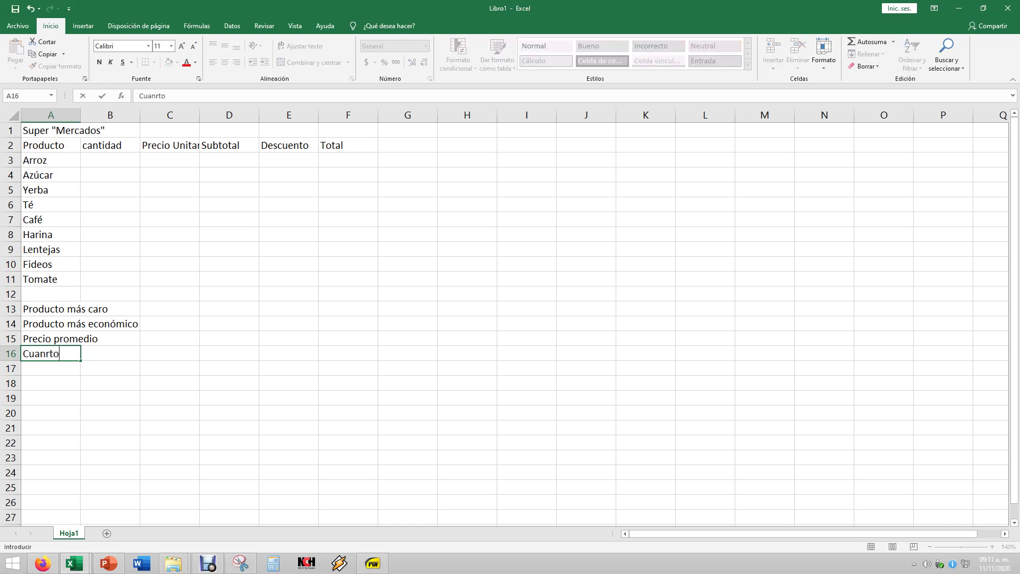
key(BackSpace)
key(BackSpace)
text(r)
key(BackSpace)
text(tos )
text(pro)
text(dcutos sup)
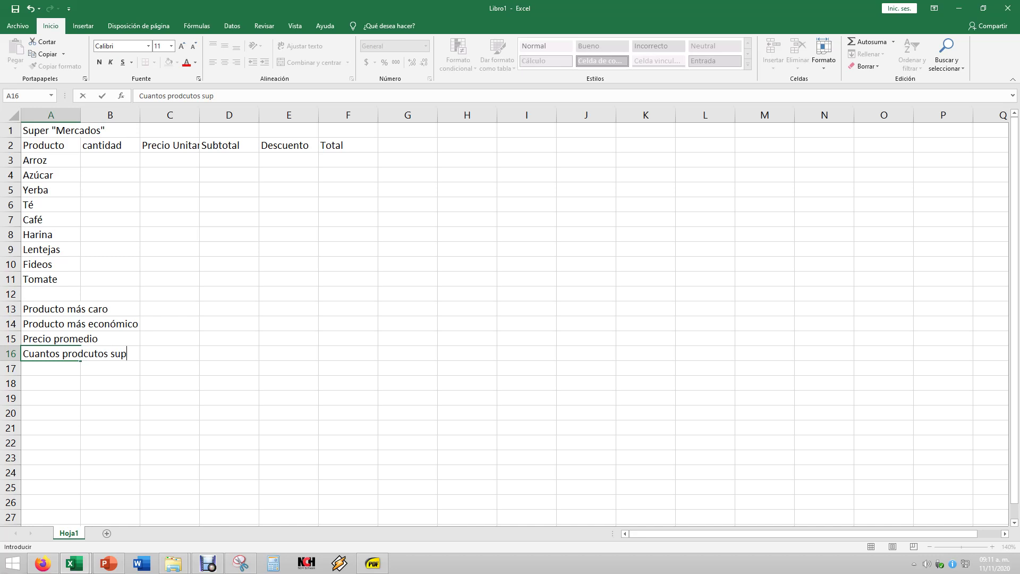
text(eran los )
text($5)
text(?)
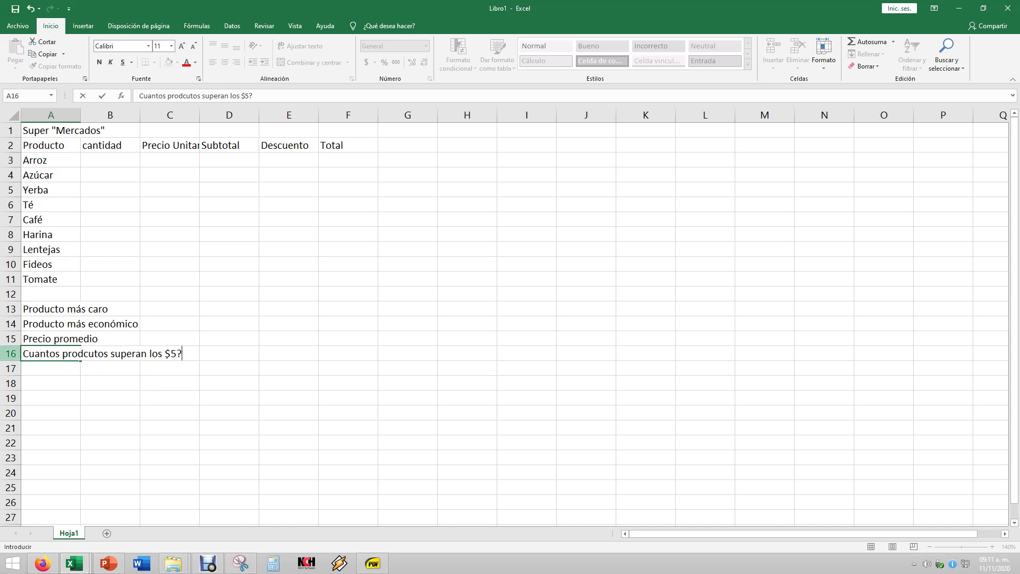
key(F2)
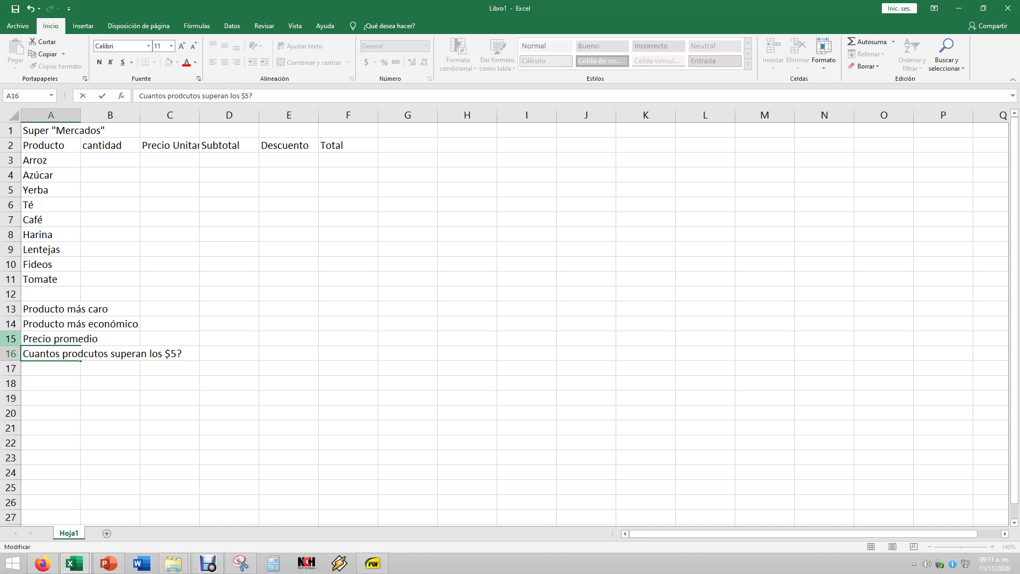
text(¿)
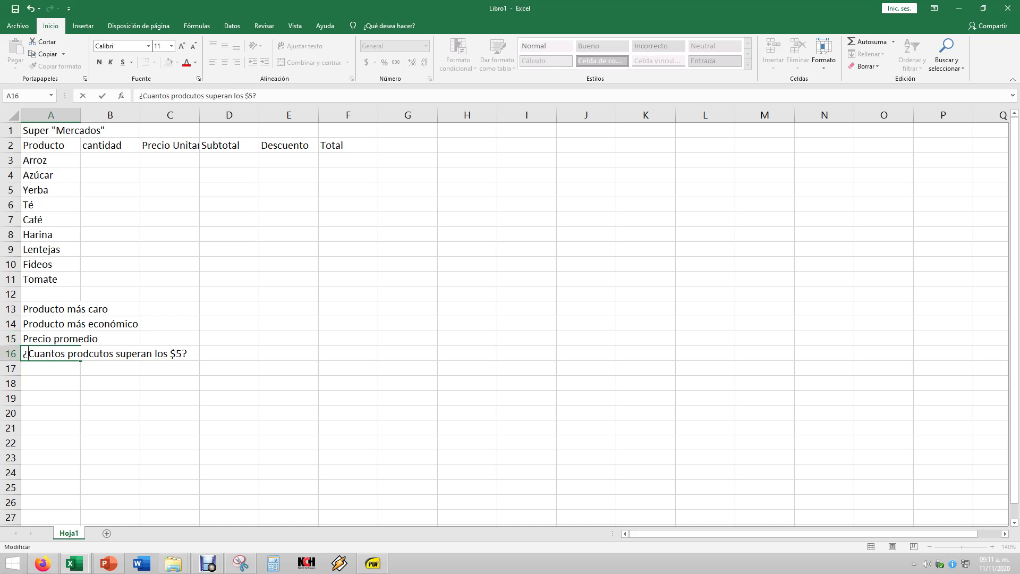
double_click(90, 353)
text(p)
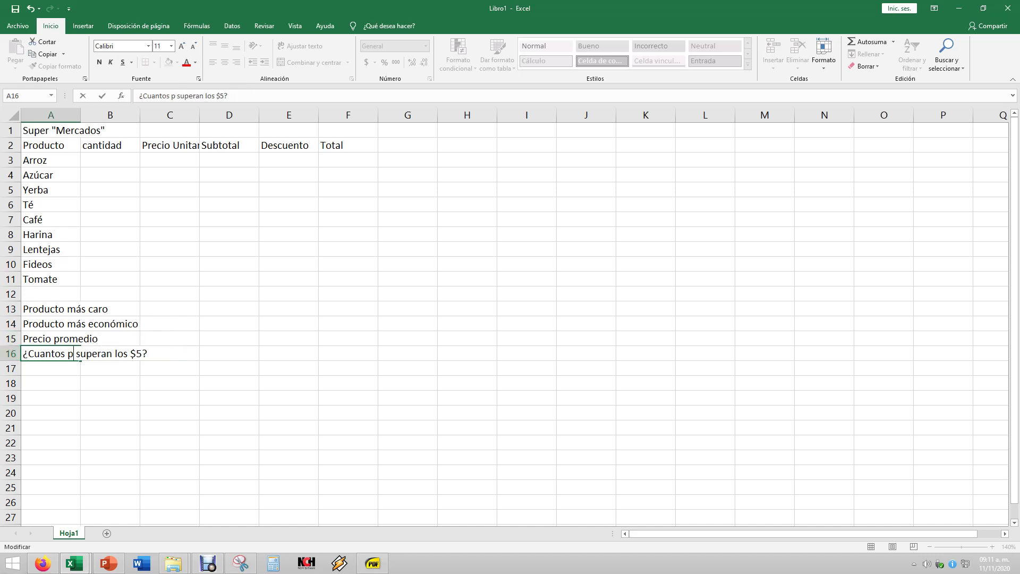
text(roducto)
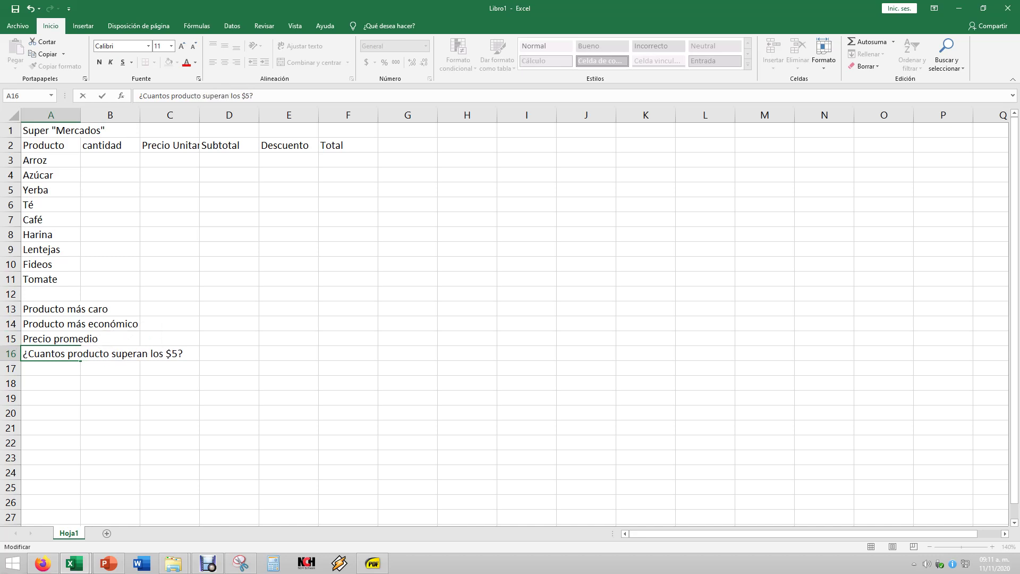
text(x)
key(BackSpace)
text(s)
click(229, 353)
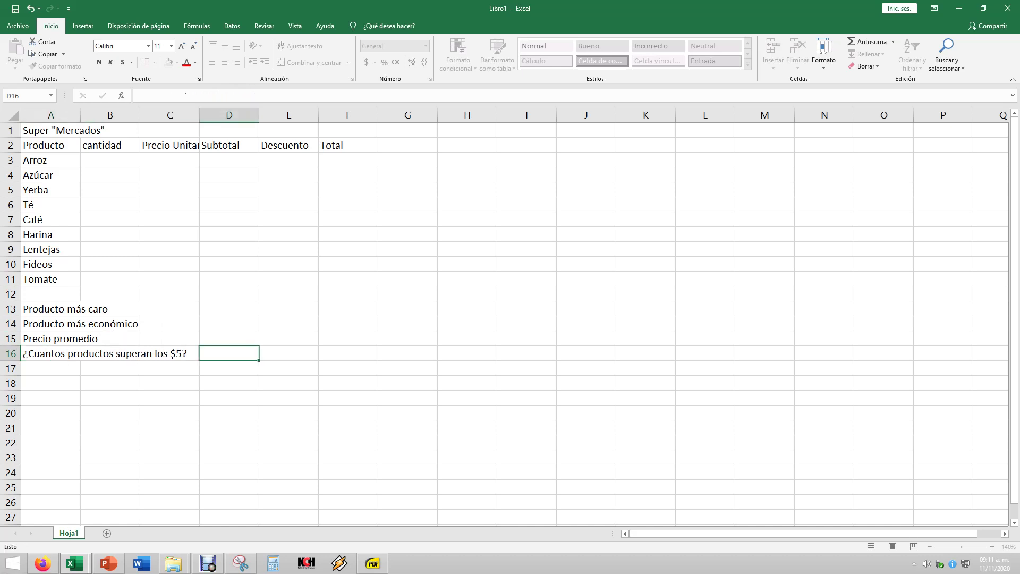
click(110, 160)
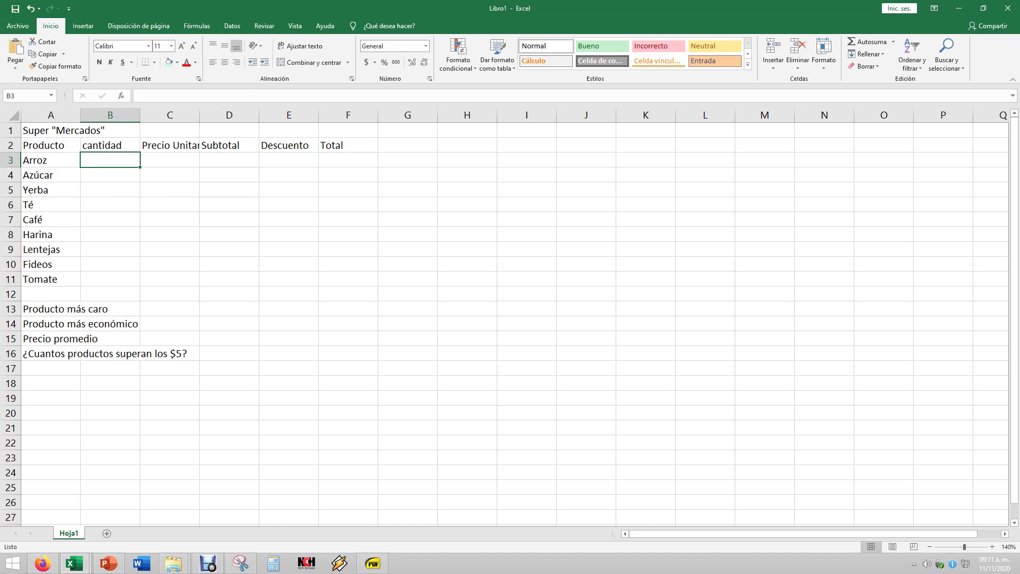
click(170, 160)
click(51, 130)
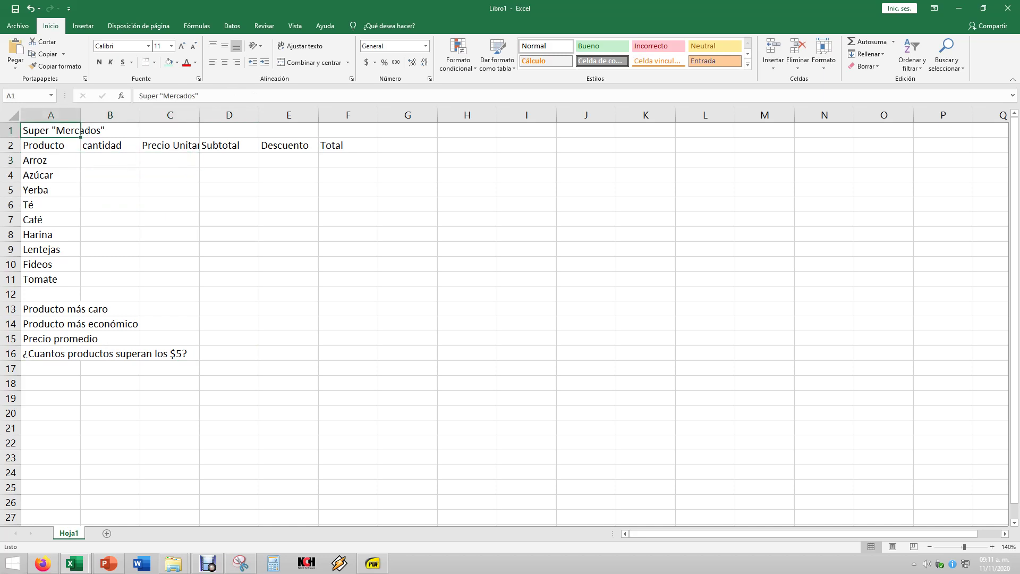
click(229, 235)
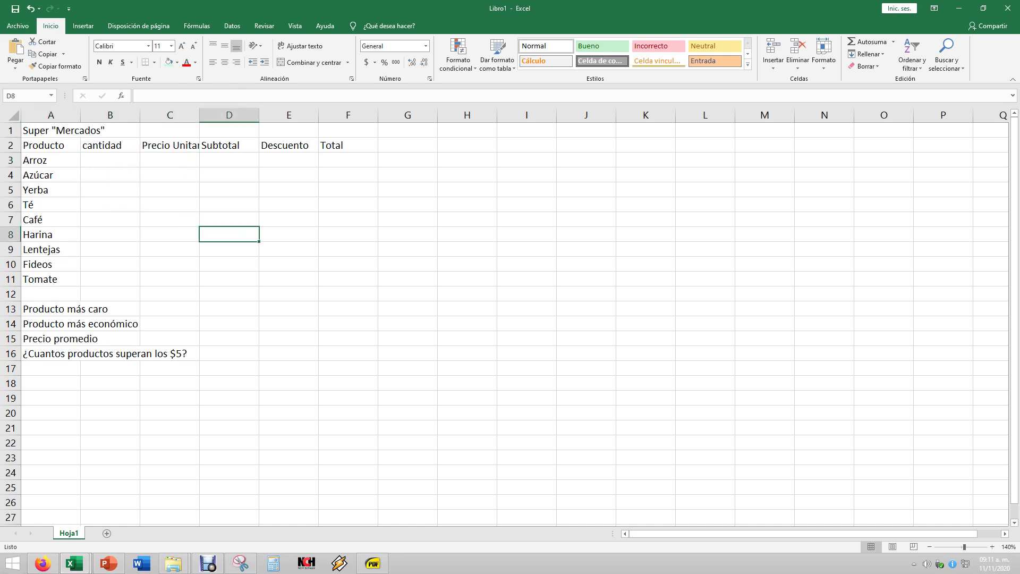
click(348, 145)
click(71, 130)
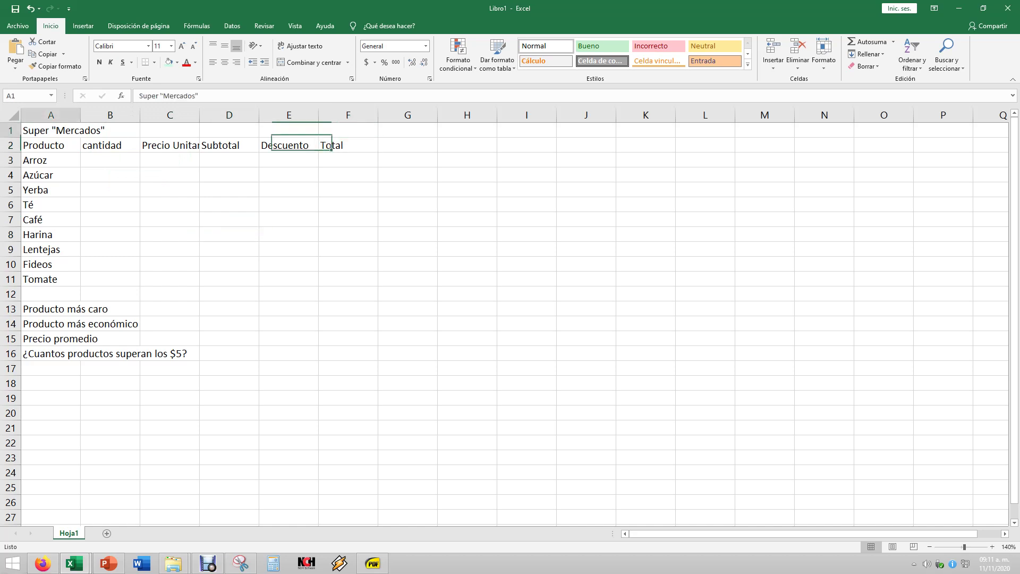
click(51, 145)
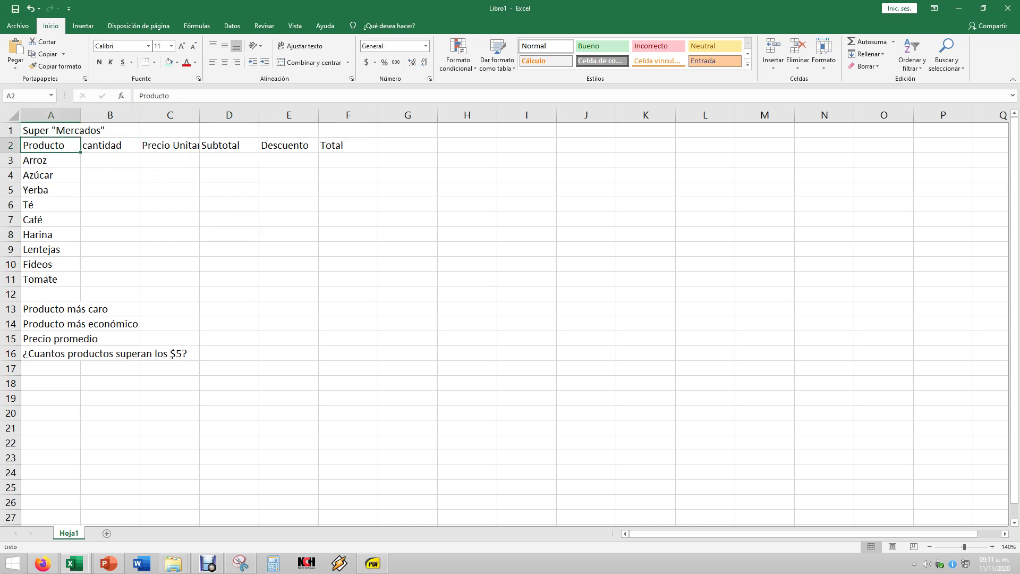
click(85, 130)
click(77, 130)
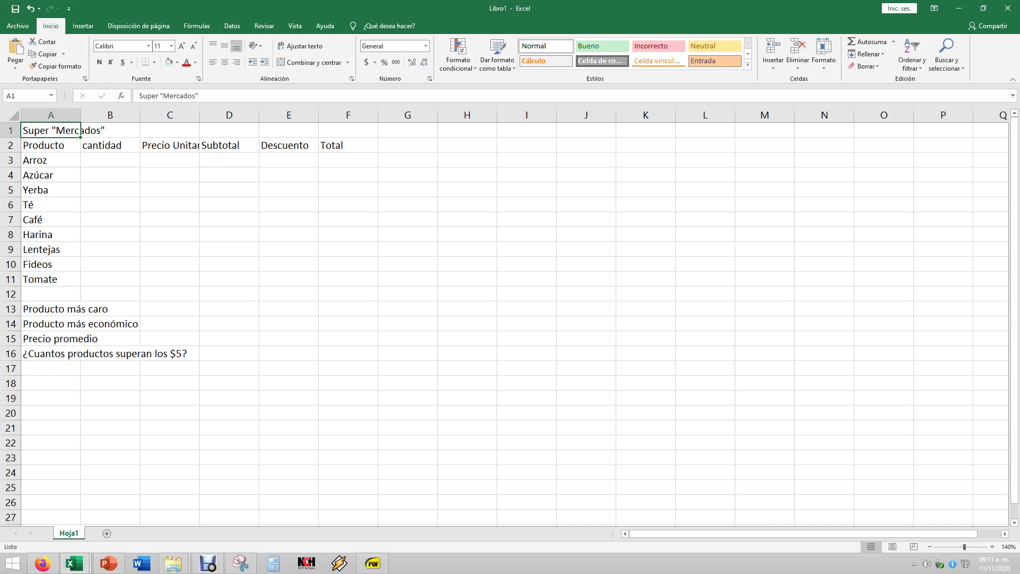
Apply Combinar y centrar to A1:F1 so the Super "Mercados" title spans the table
drag(80, 130, 348, 130)
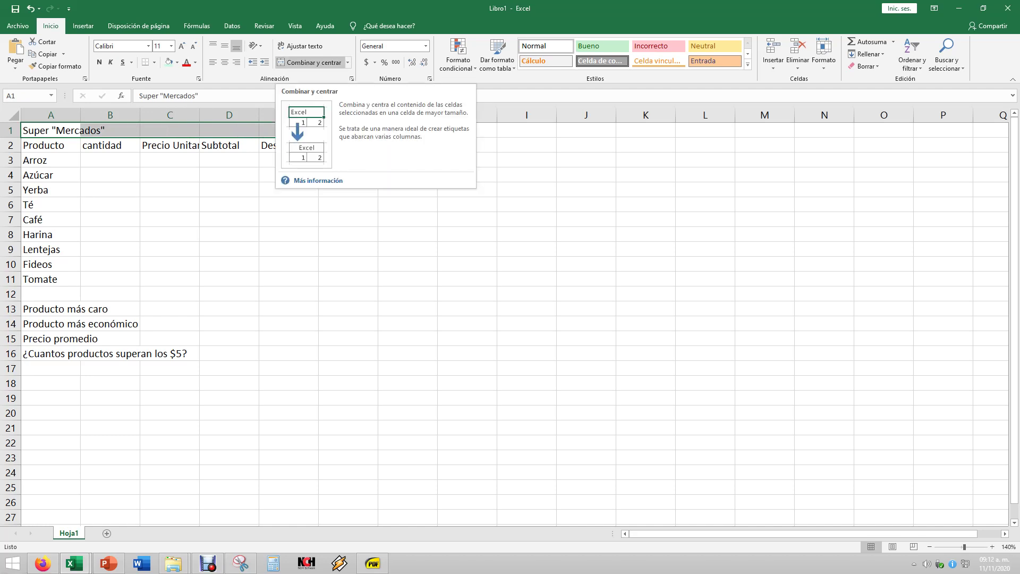
click(311, 62)
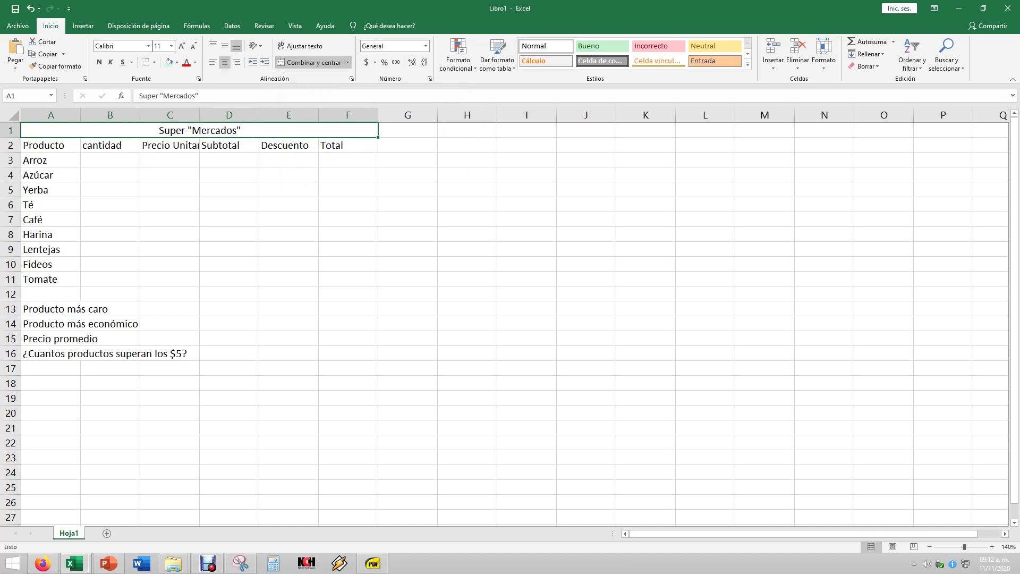
key(Down)
key(Right)
key(Right)
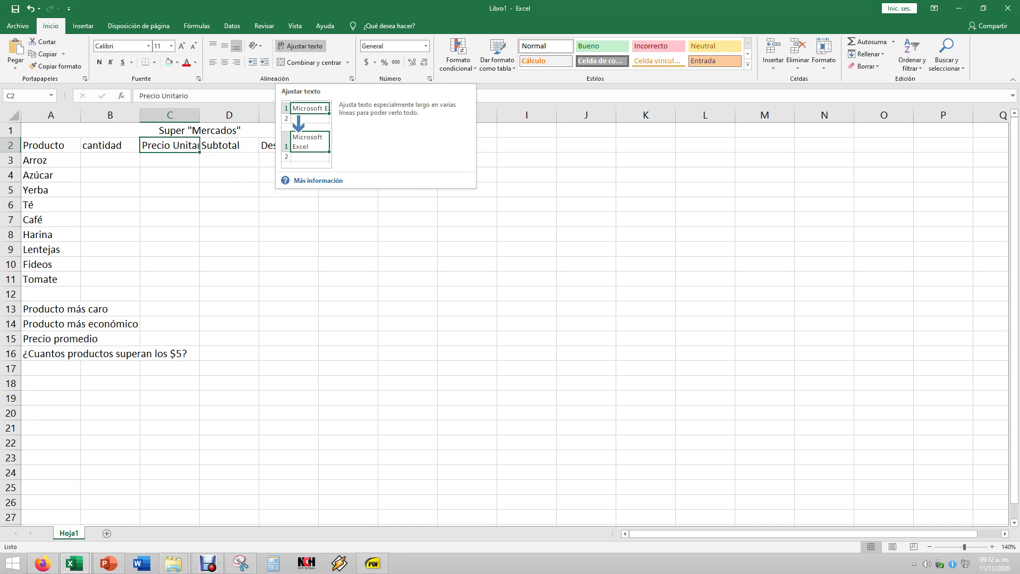
Wrap and horizontally centre the Precio Unitario header in C2
click(300, 45)
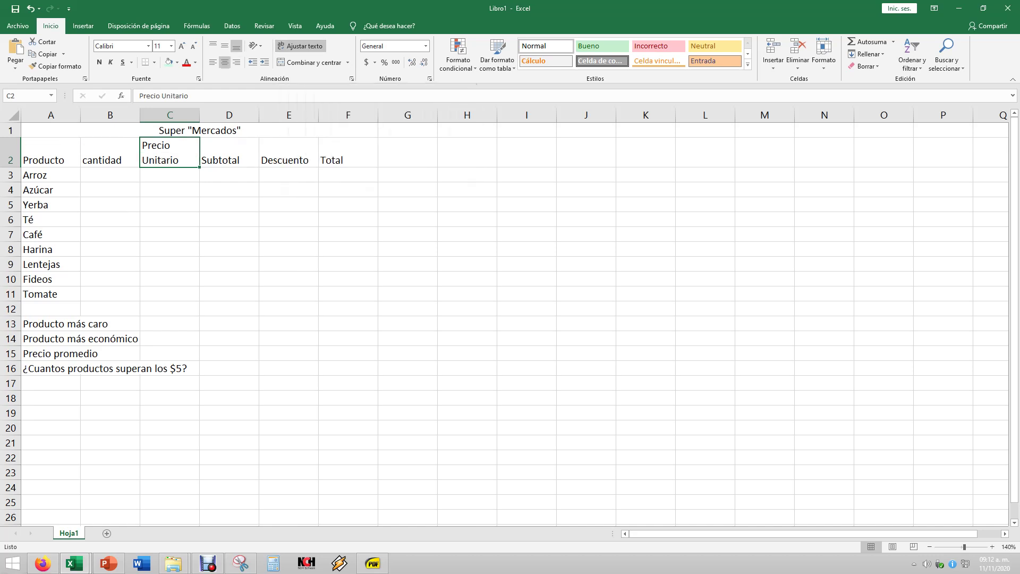
click(224, 63)
key(Right)
key(Right)
key(Right)
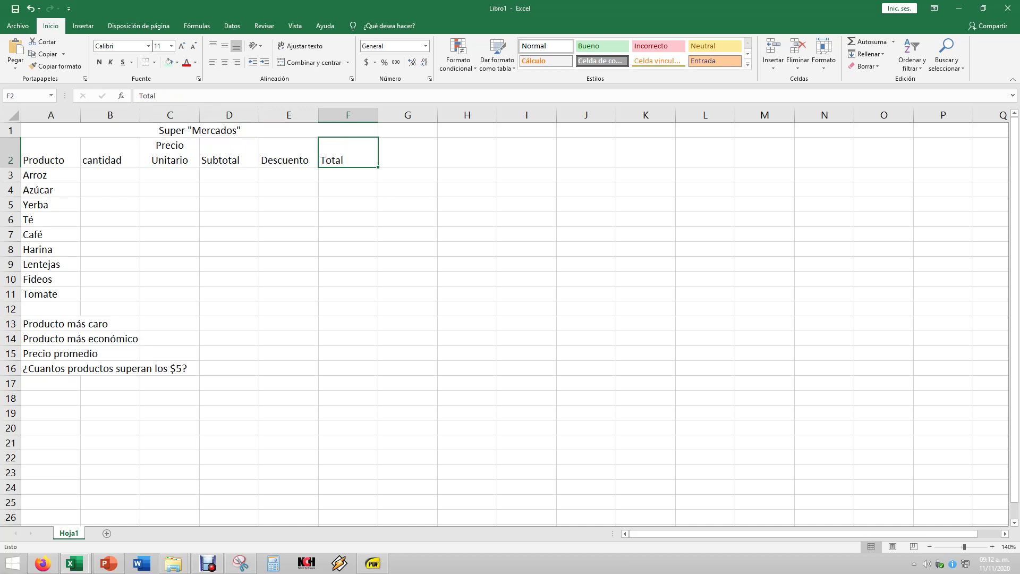
Vertically centre all headers in A2:F2 with Alinear en el medio
click(50, 152)
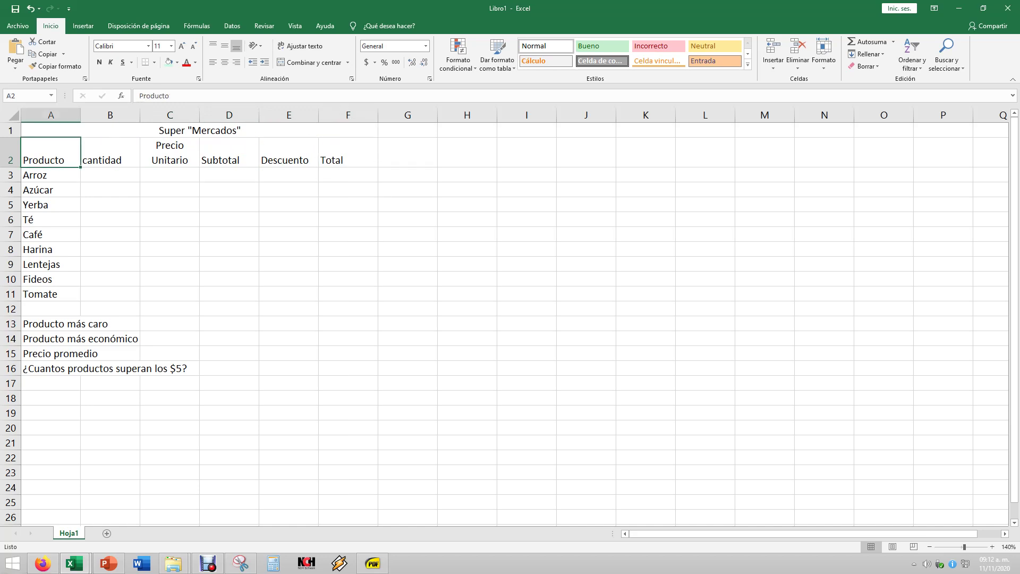
key(shift+Right)
key(shift+Right)
key(shift+Right)
key(shift+Right)
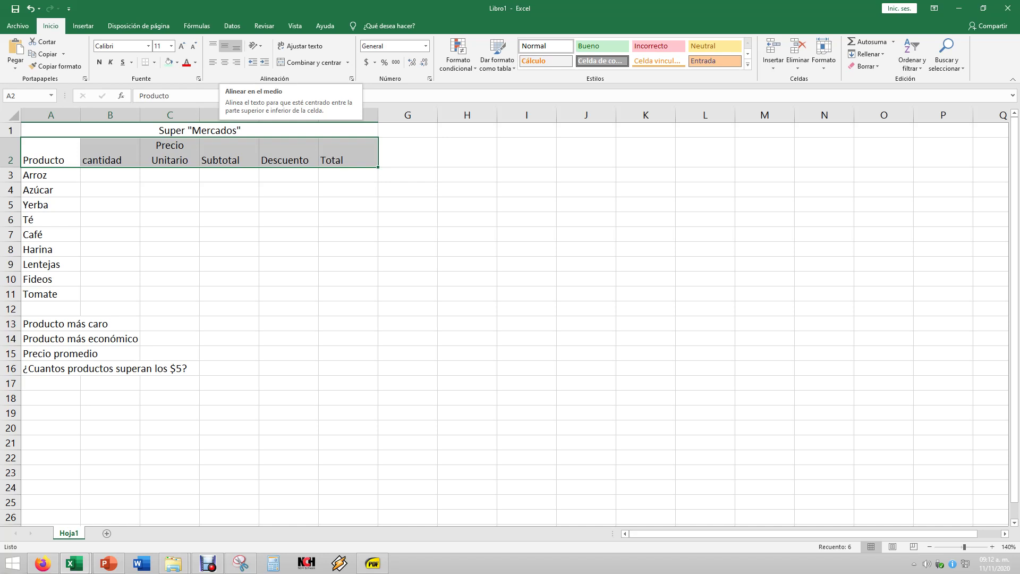
click(224, 46)
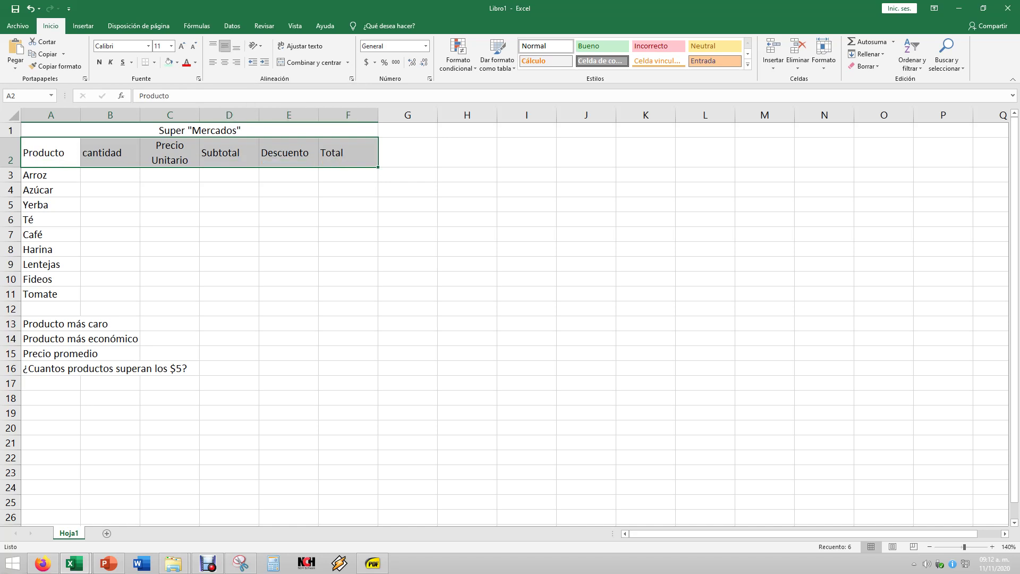
click(237, 46)
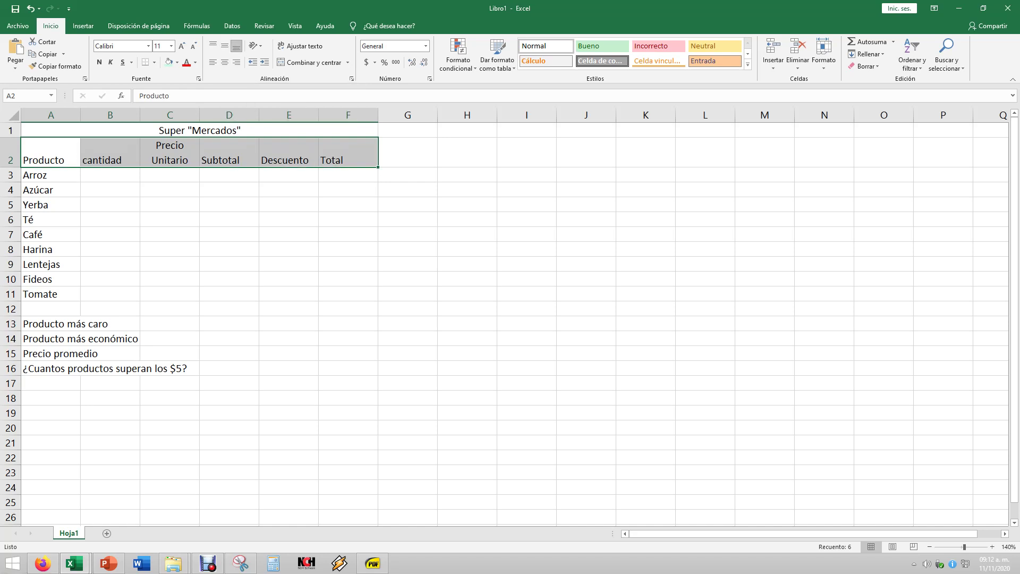
click(224, 46)
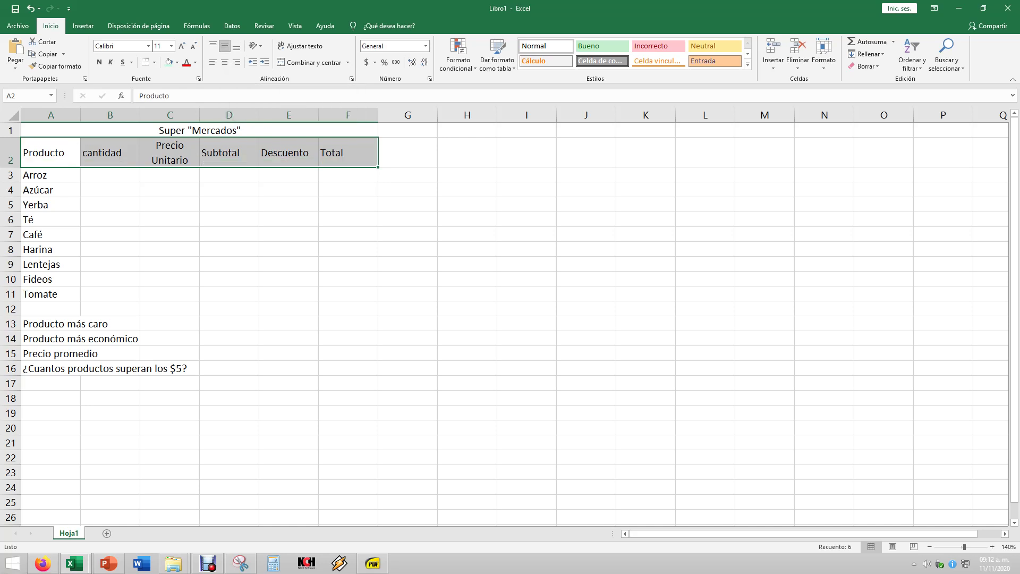
click(170, 175)
click(110, 175)
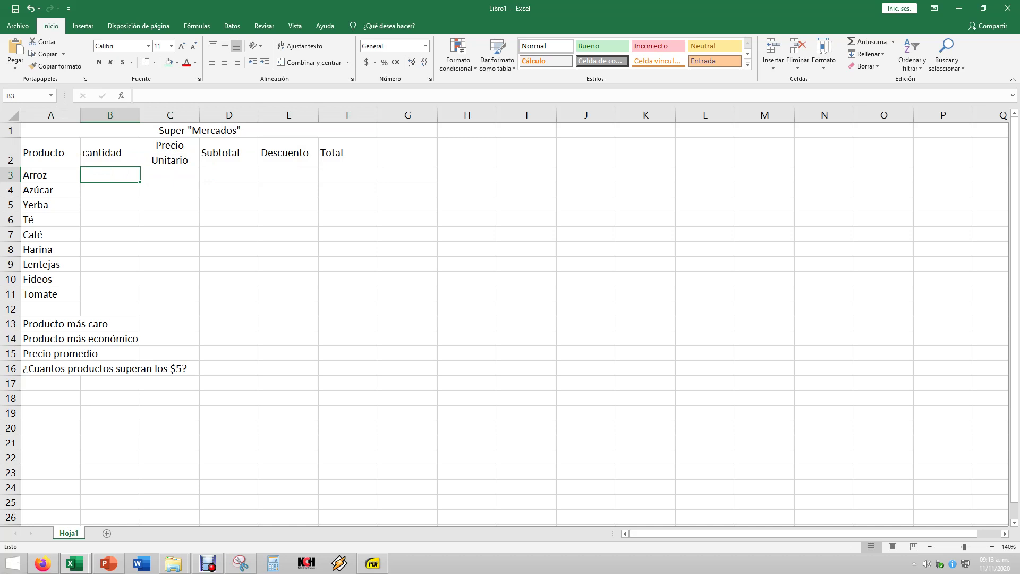
Enter the label Total a Pagar in cell E12
click(289, 153)
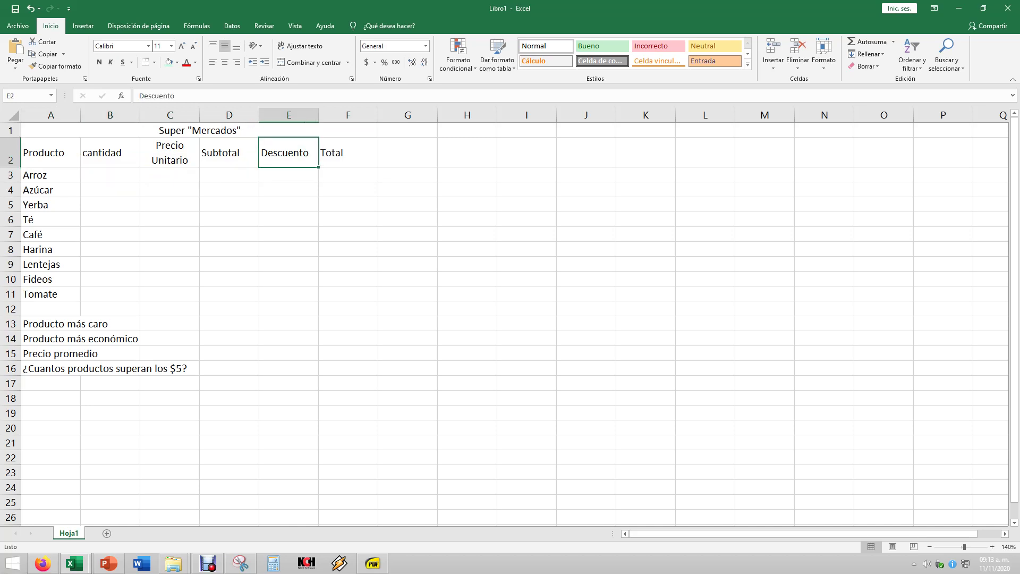
click(289, 308)
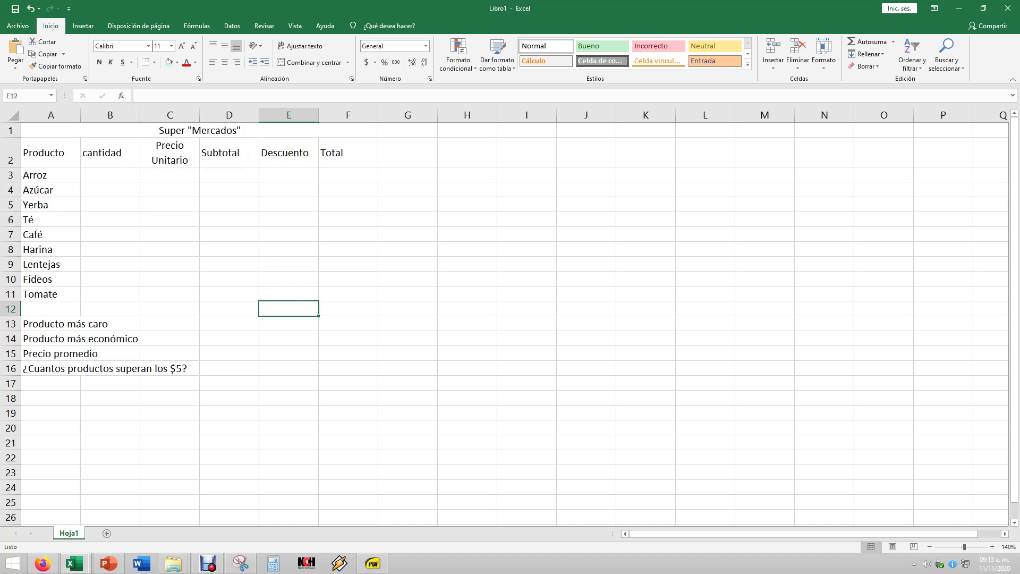
text(T)
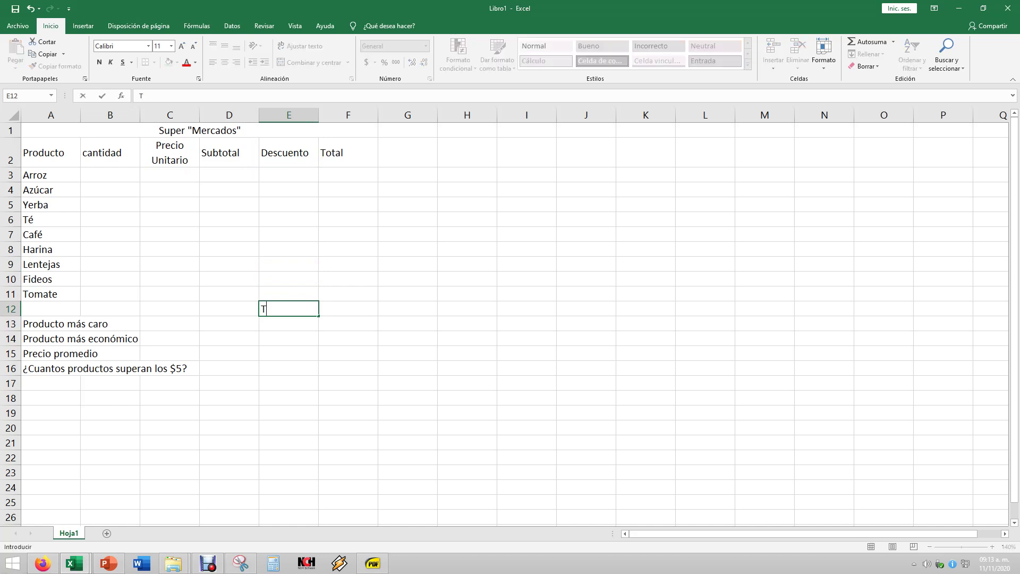
text(otal a Pa)
text(gar)
key(Return)
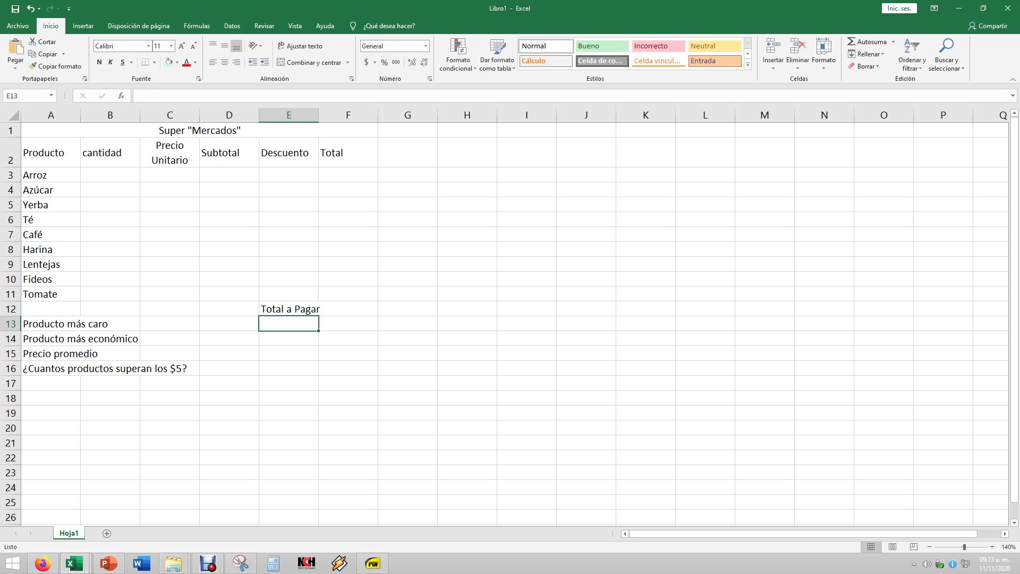
click(288, 308)
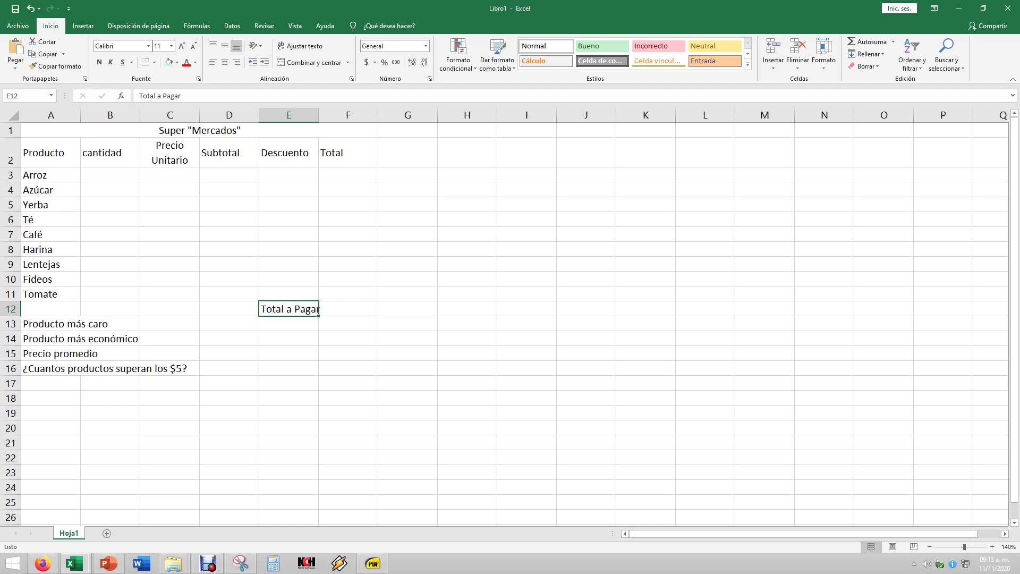
Widen column E to about 114 pixels so Total a Pagar fits
drag(319, 115, 345, 114)
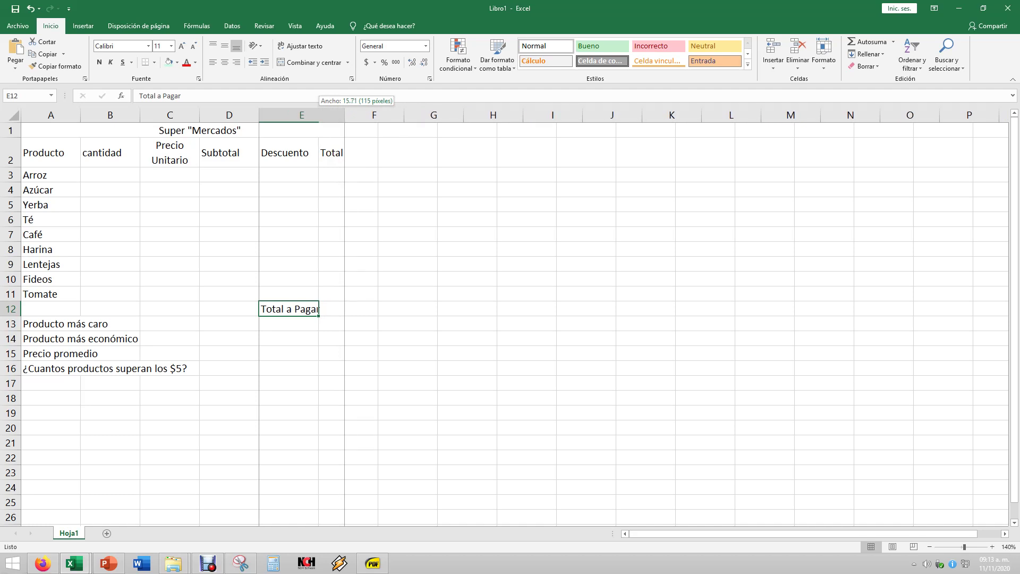
drag(345, 114, 343, 114)
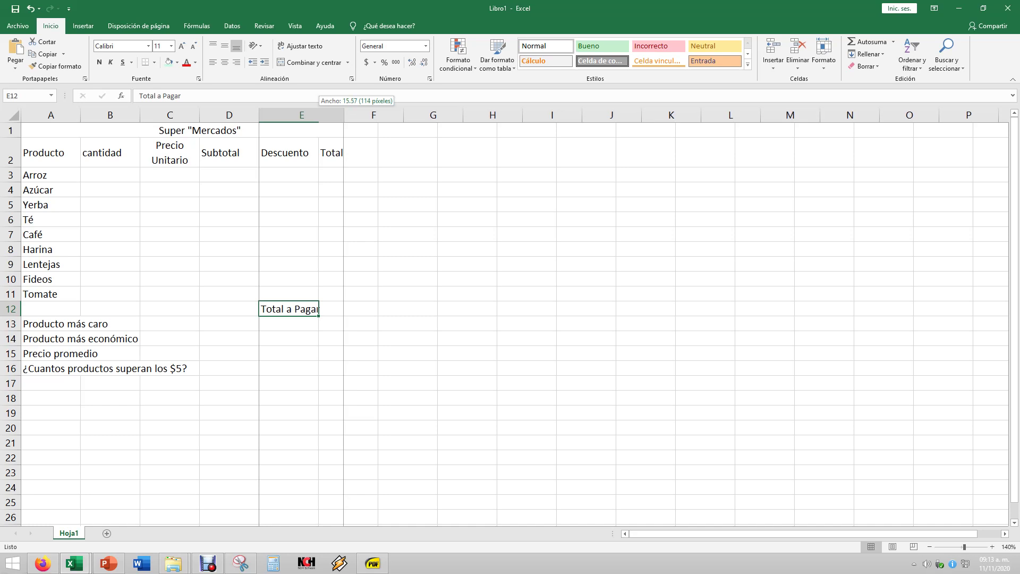
drag(344, 115, 343, 115)
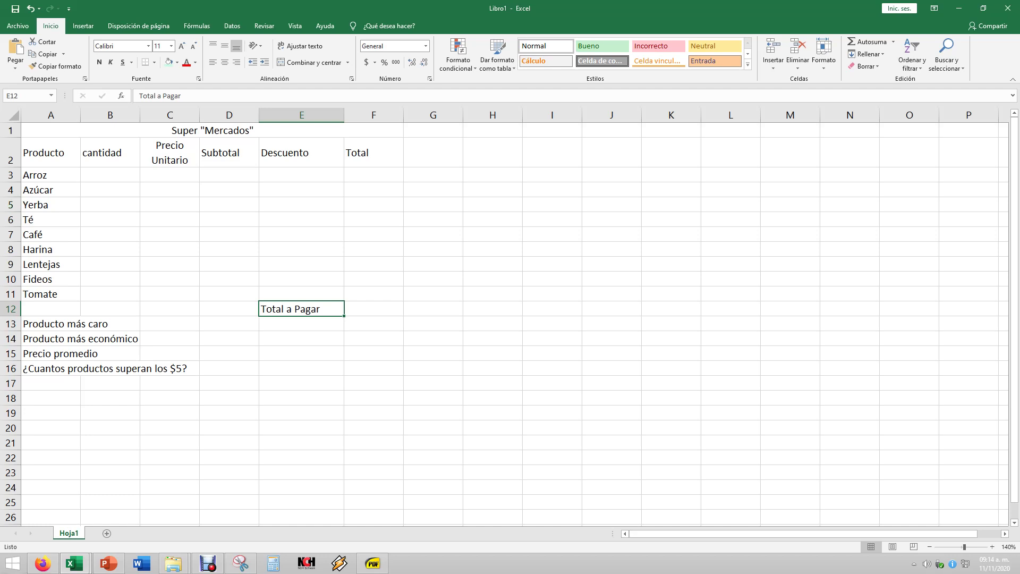
click(80, 338)
click(79, 323)
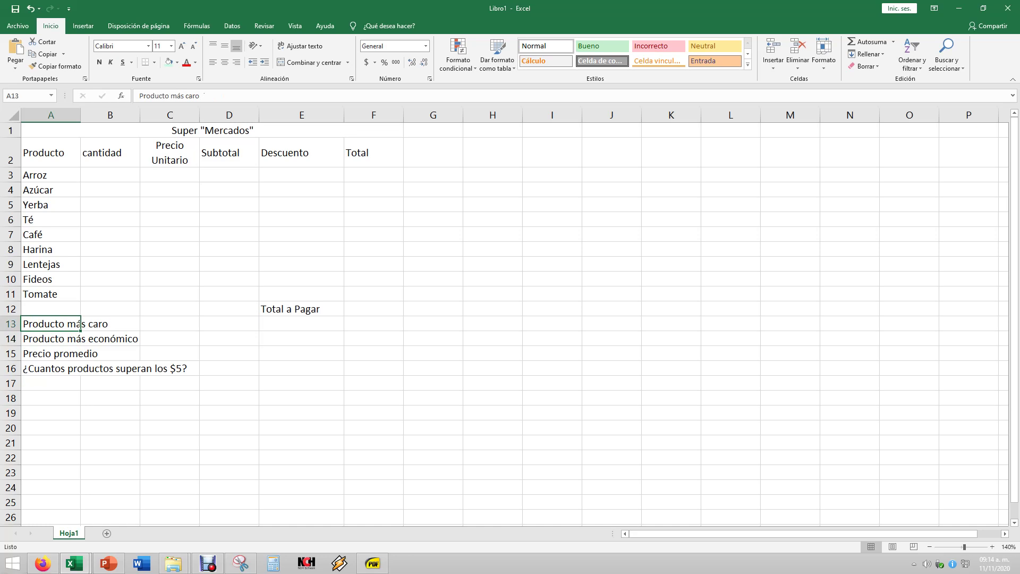
Merge Producto más caro across A13:B13 and Producto más económico across A14:B14
key(Right)
drag(51, 324, 110, 324)
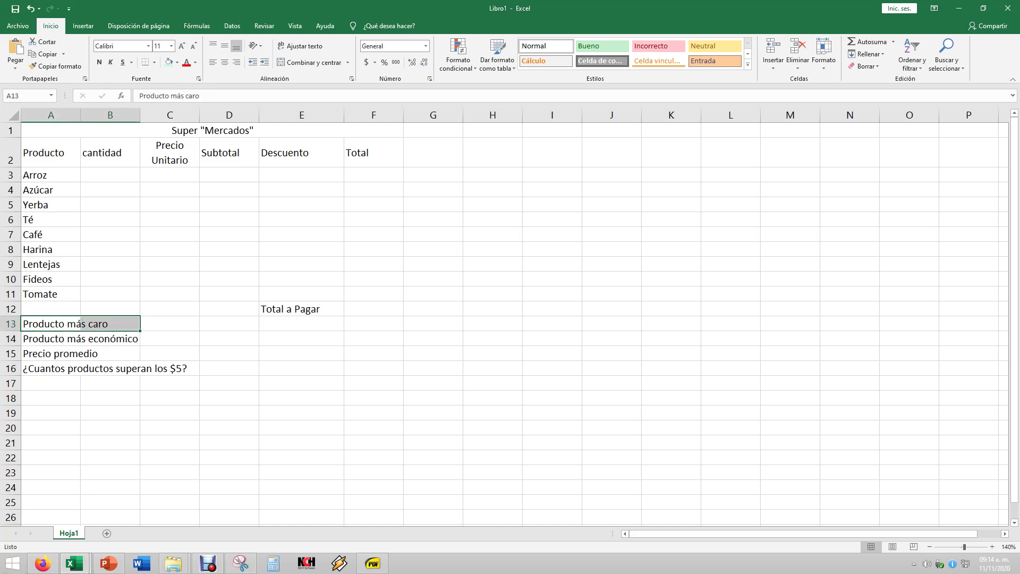
click(348, 62)
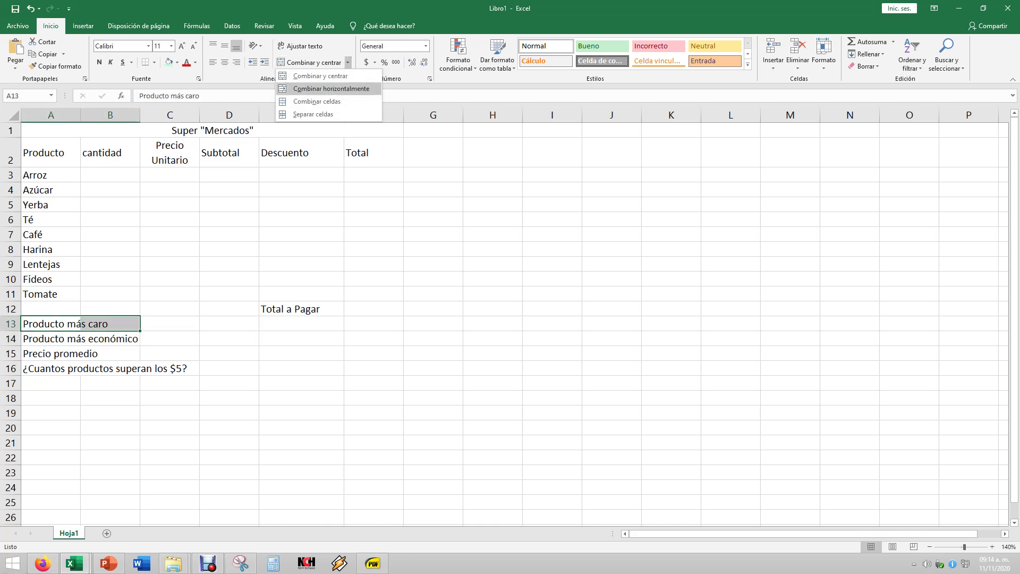
click(331, 88)
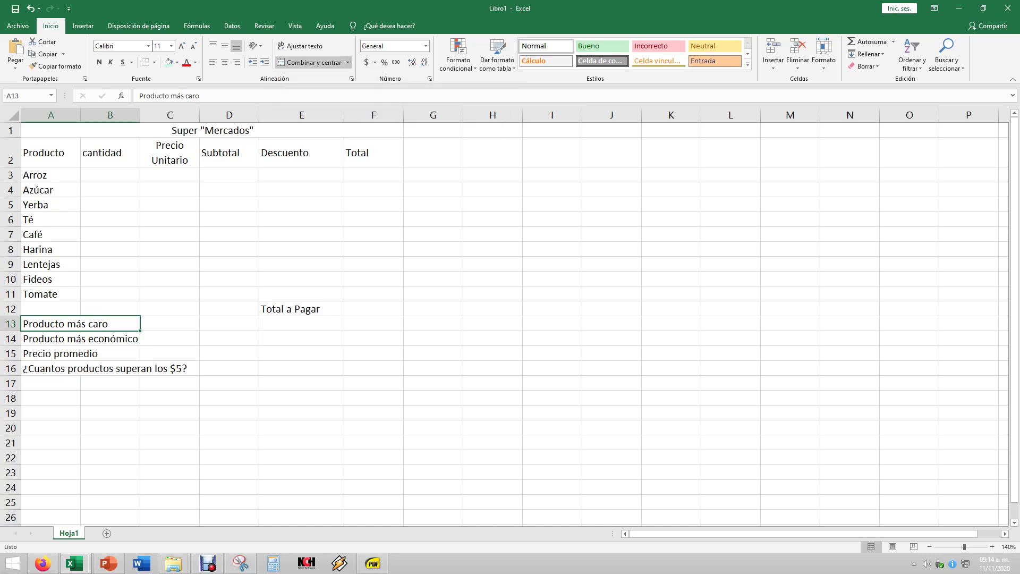
click(51, 338)
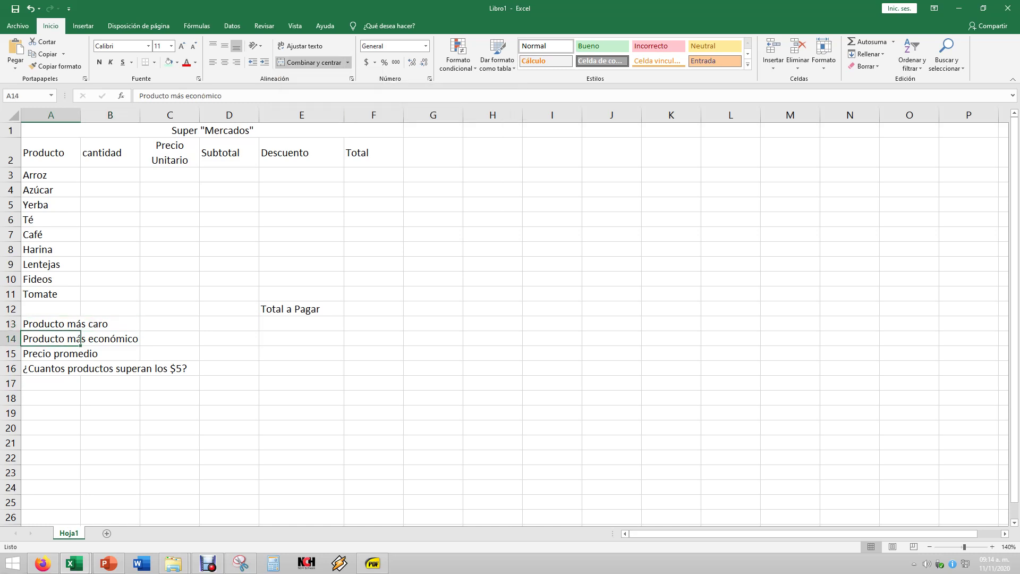
drag(80, 338, 110, 339)
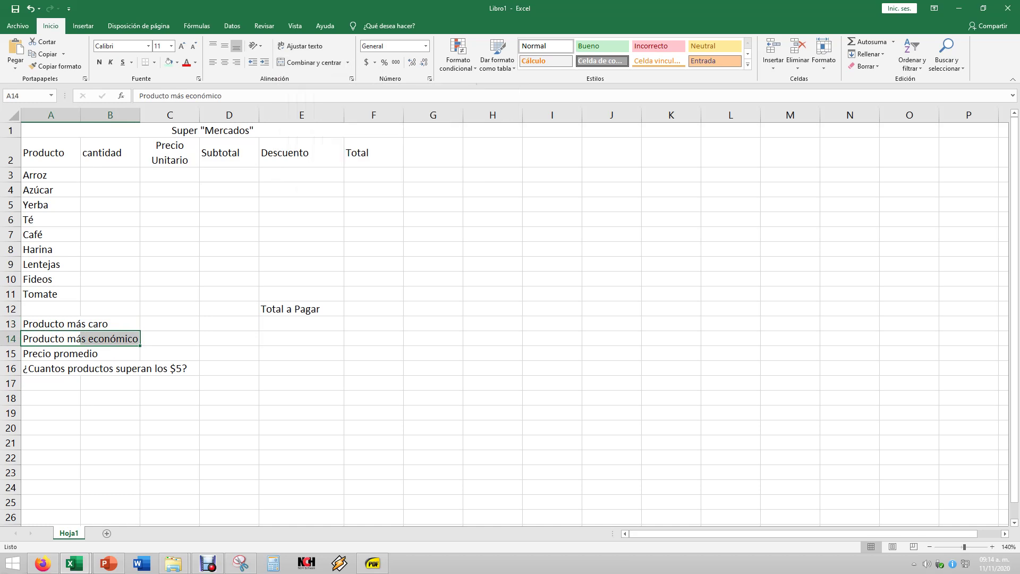
click(348, 62)
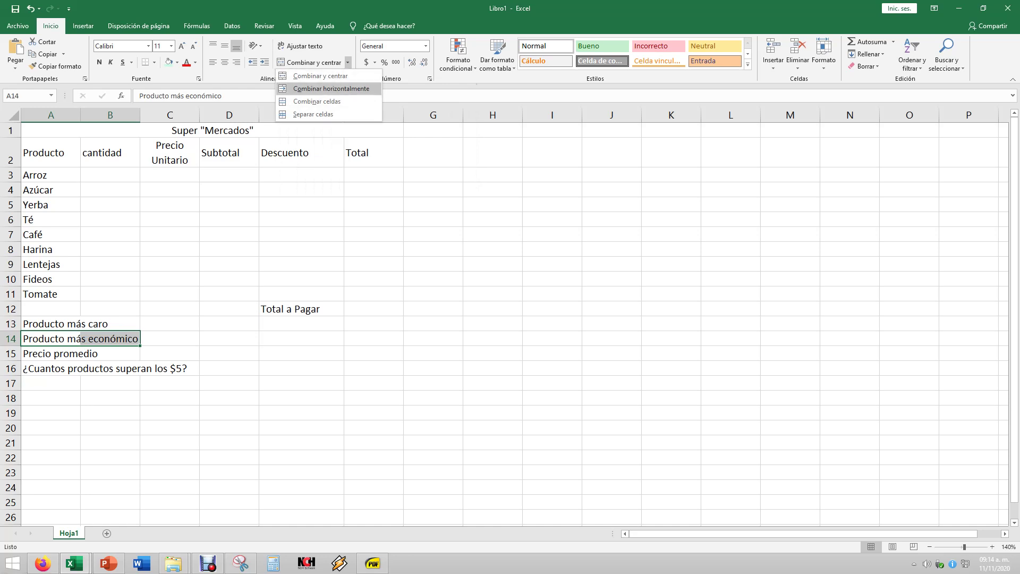
click(329, 88)
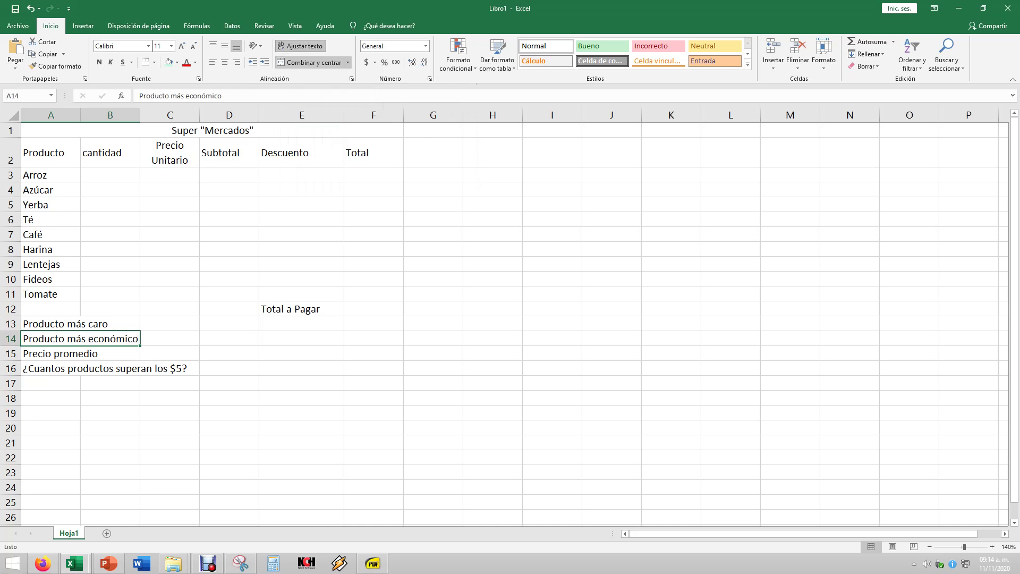
Merge Precio promedio across A15:B15 and the $5 question across A16:C16
key(Return)
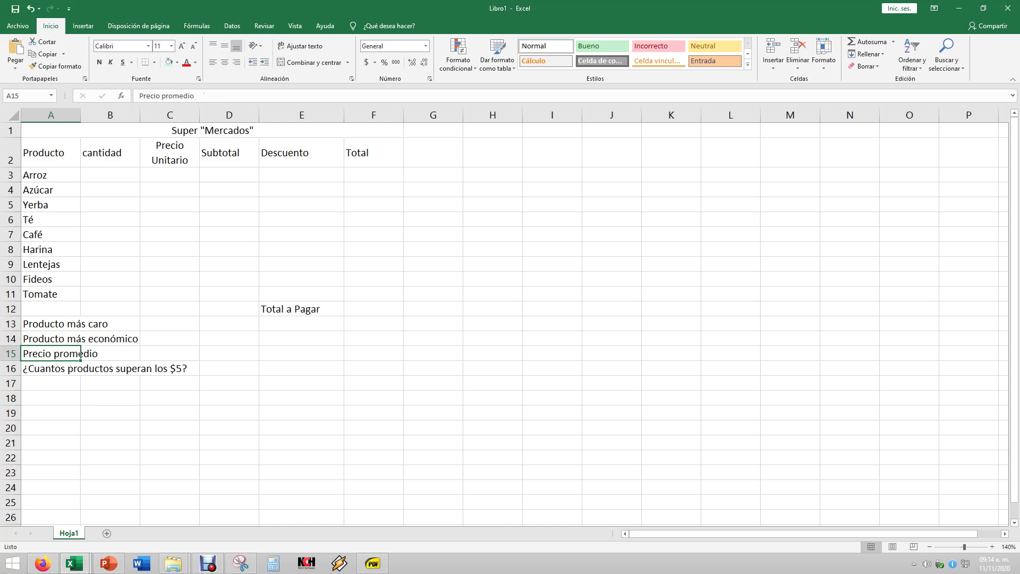
drag(79, 353, 127, 353)
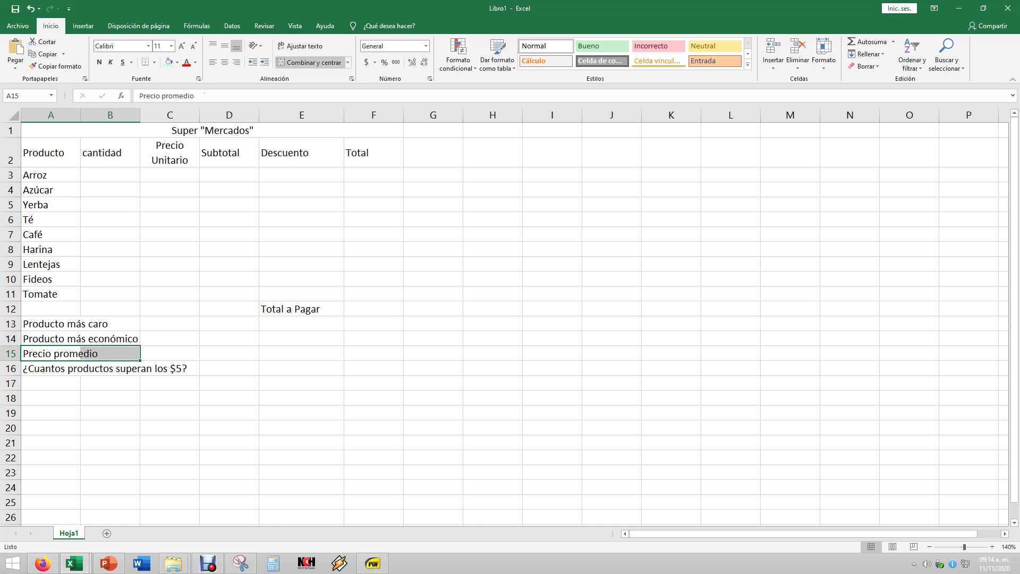
click(348, 62)
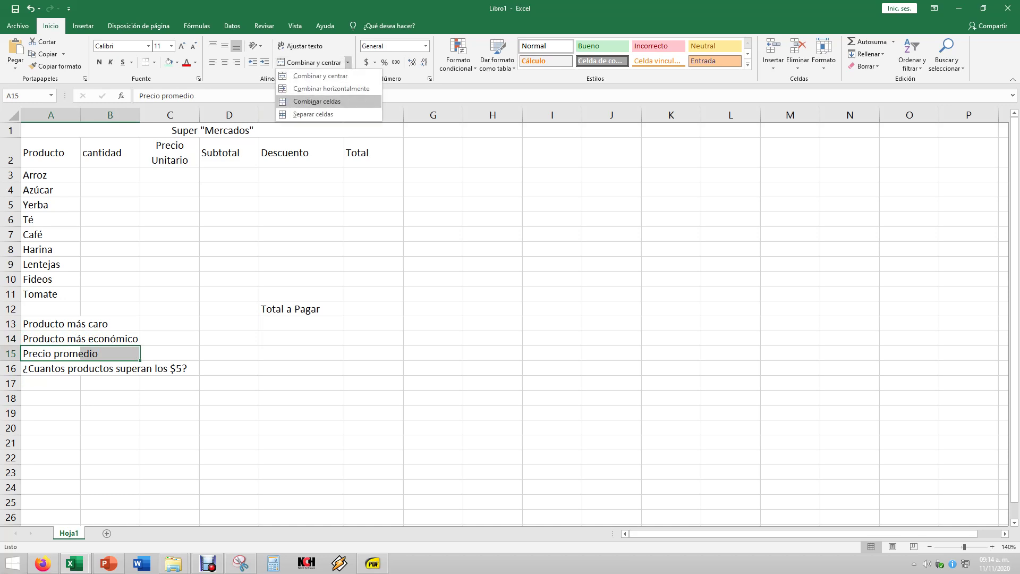
click(331, 88)
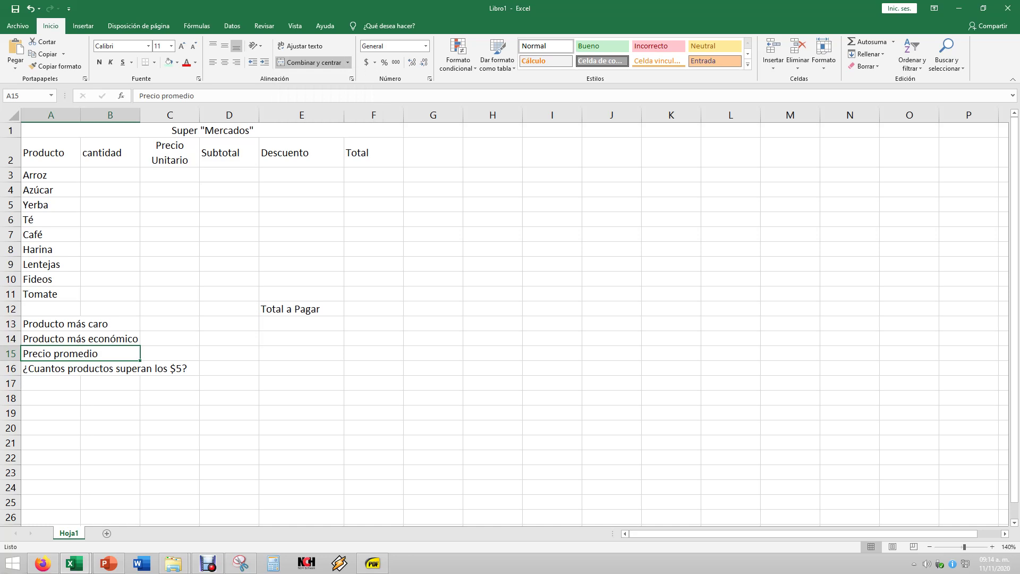
click(50, 369)
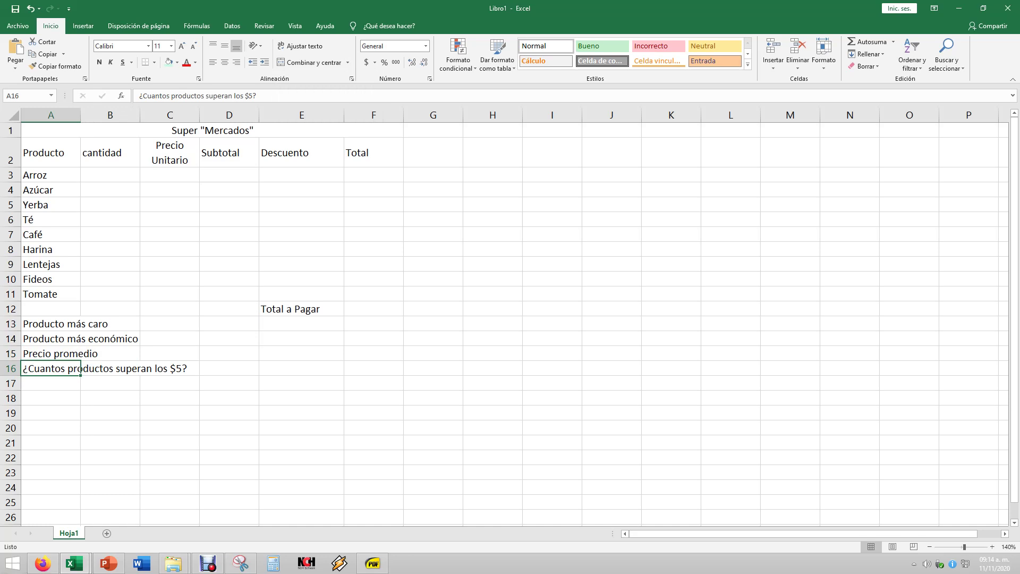
key(shift+Right)
key(shift+Right)
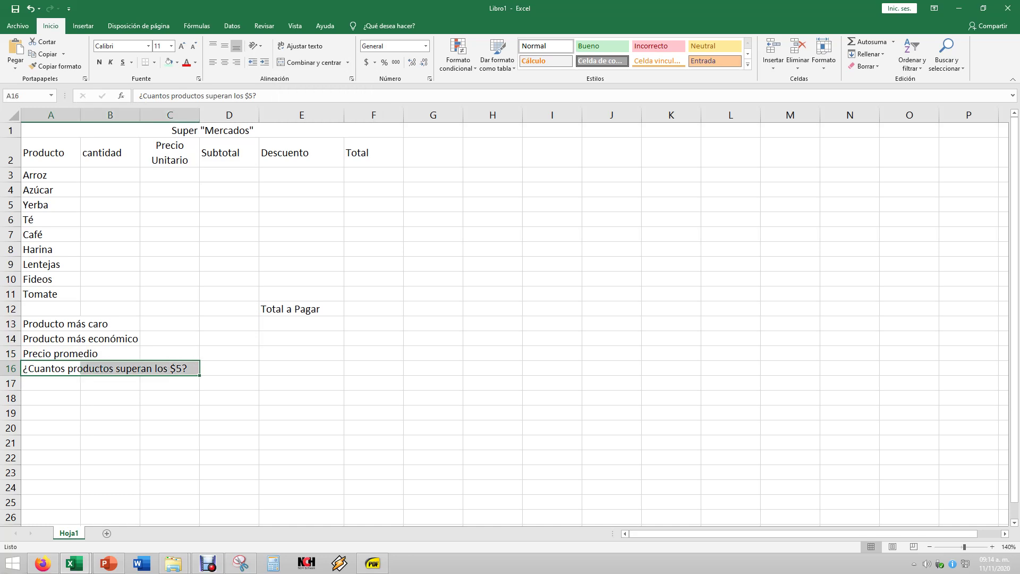
click(347, 62)
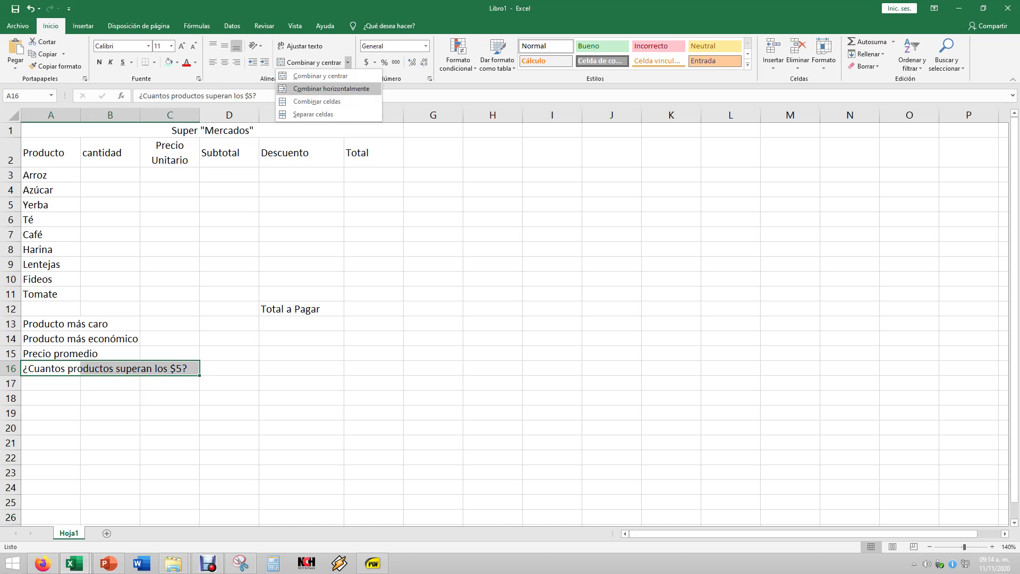
click(331, 88)
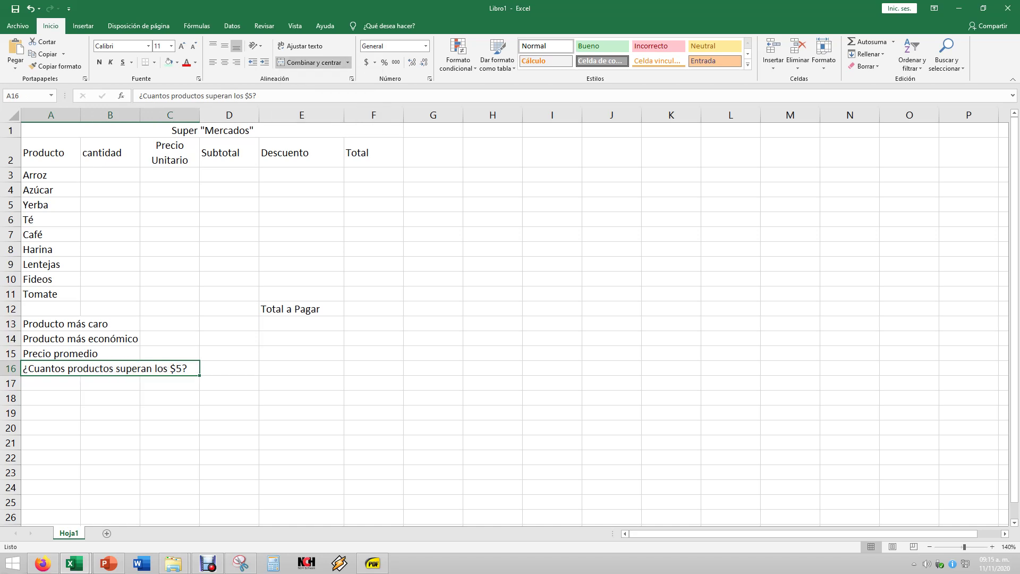
click(79, 324)
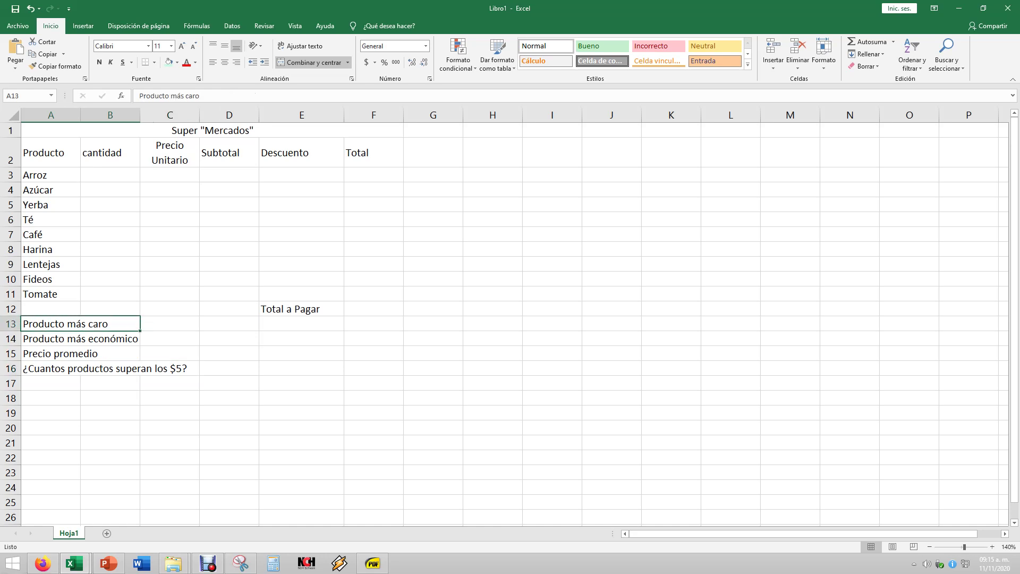
click(229, 368)
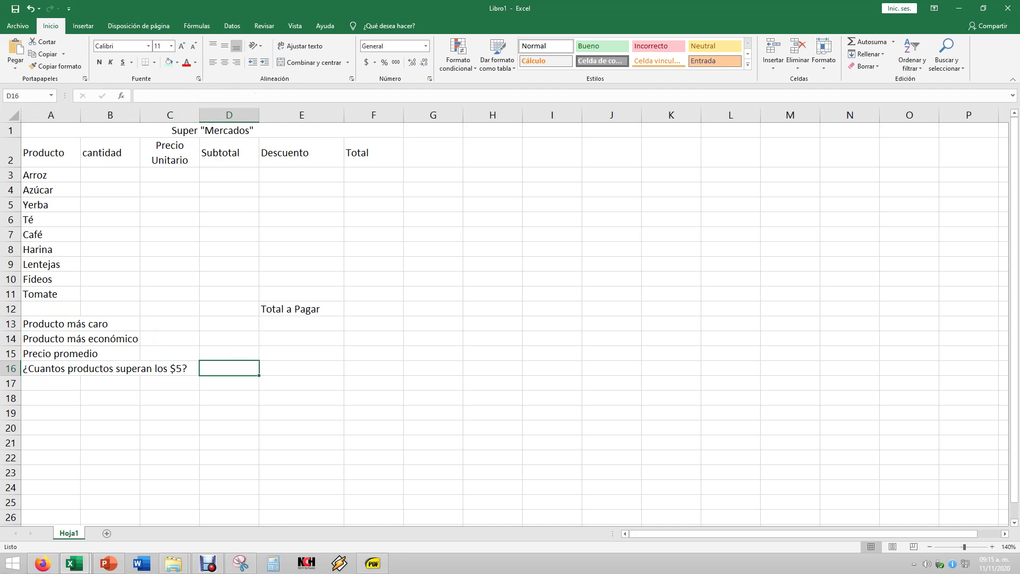
Apply Todos los bordes to every cell of the product table A2:F11
mouse_move(48, 153)
mouse_down()
mouse_move(302, 235)
mouse_move(301, 293)
mouse_move(374, 294)
mouse_up()
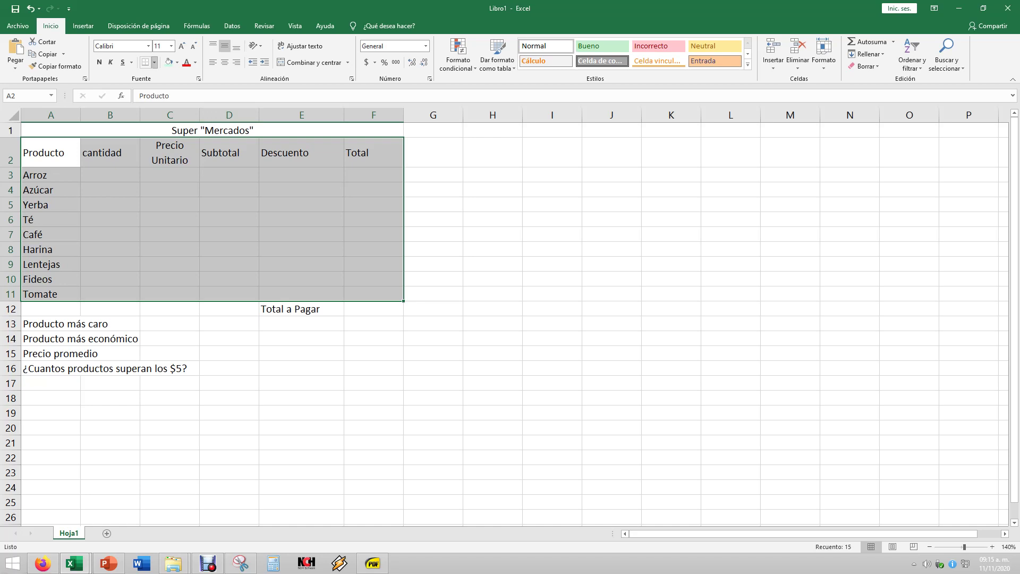
click(154, 62)
click(154, 62)
click(154, 62)
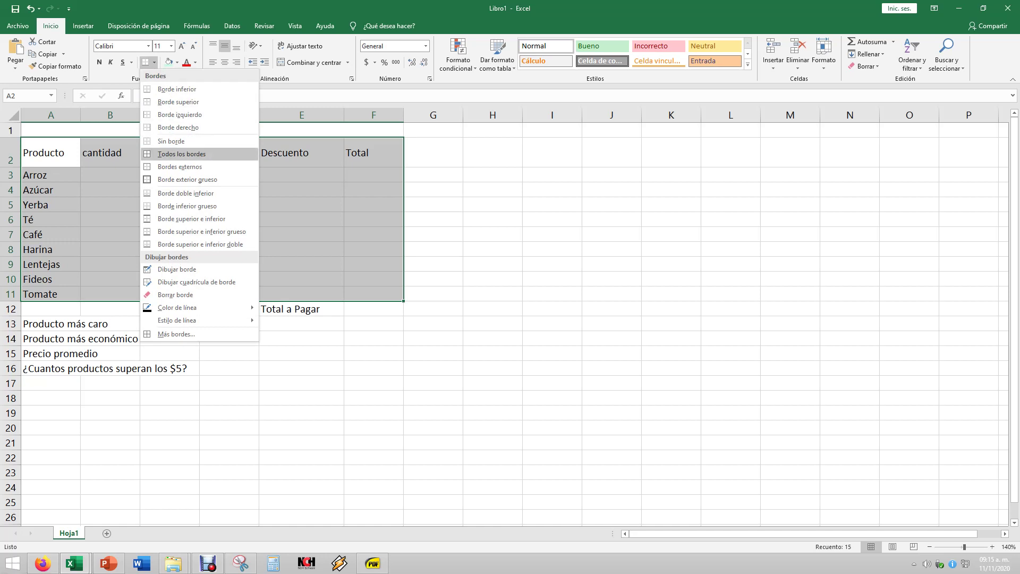
click(181, 154)
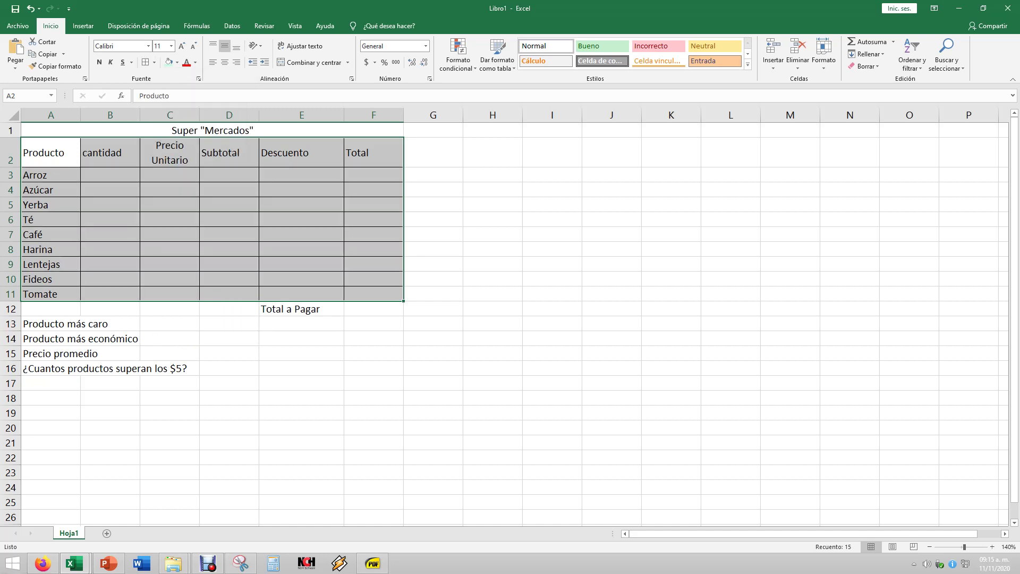
Select the Total a Pagar cells E12:F12 for boxing
click(301, 309)
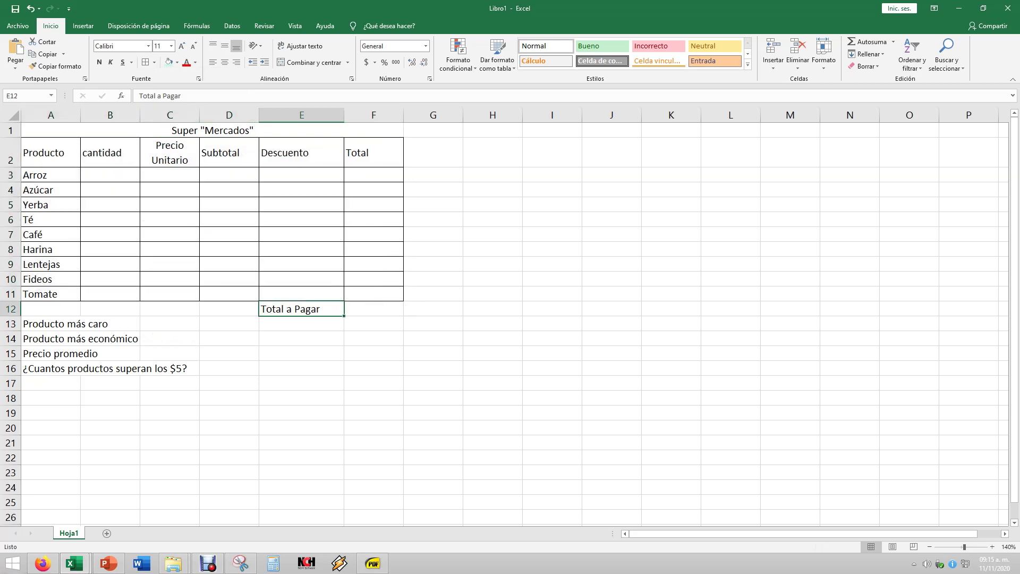
key(shift+Right)
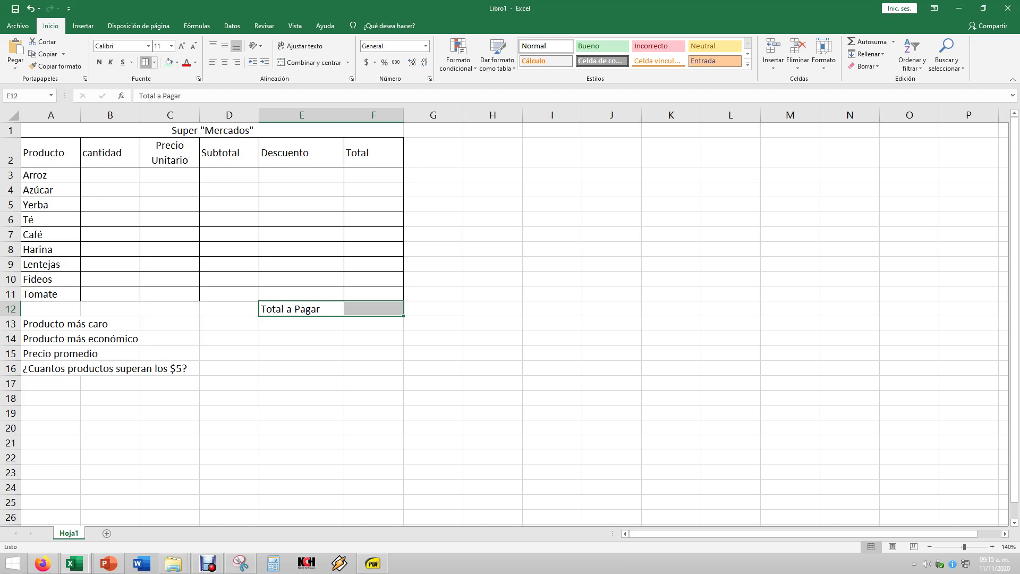
click(552, 249)
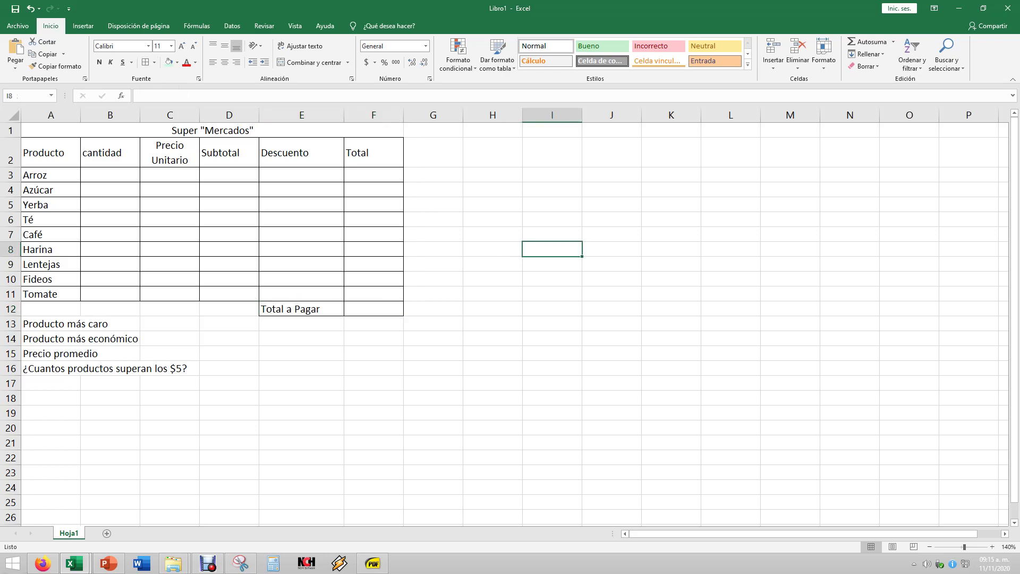
Zoom the sheet in and put borders on the answer area A13:C15
click(992, 547)
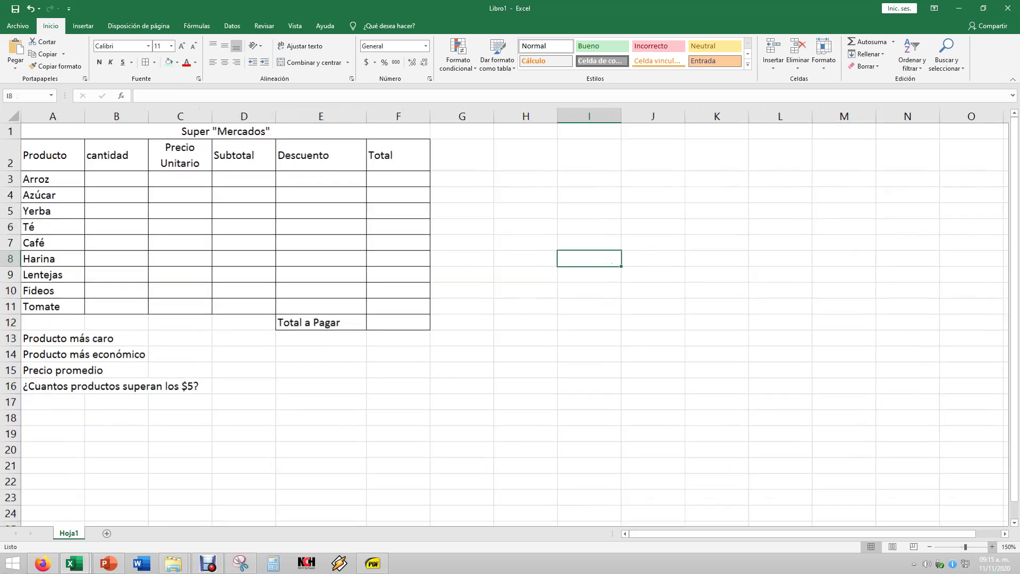
click(992, 546)
click(992, 546)
click(992, 546)
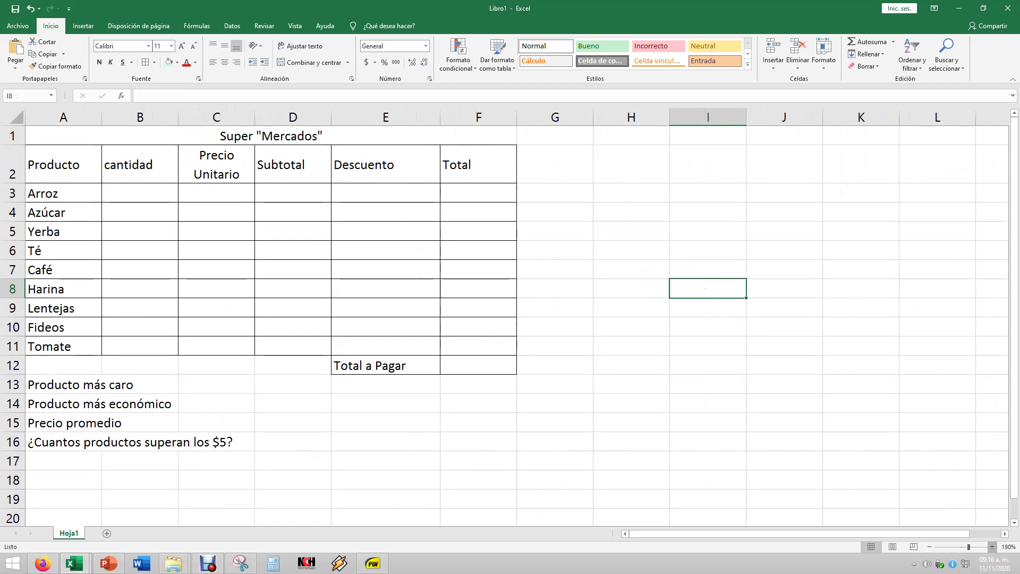
click(992, 546)
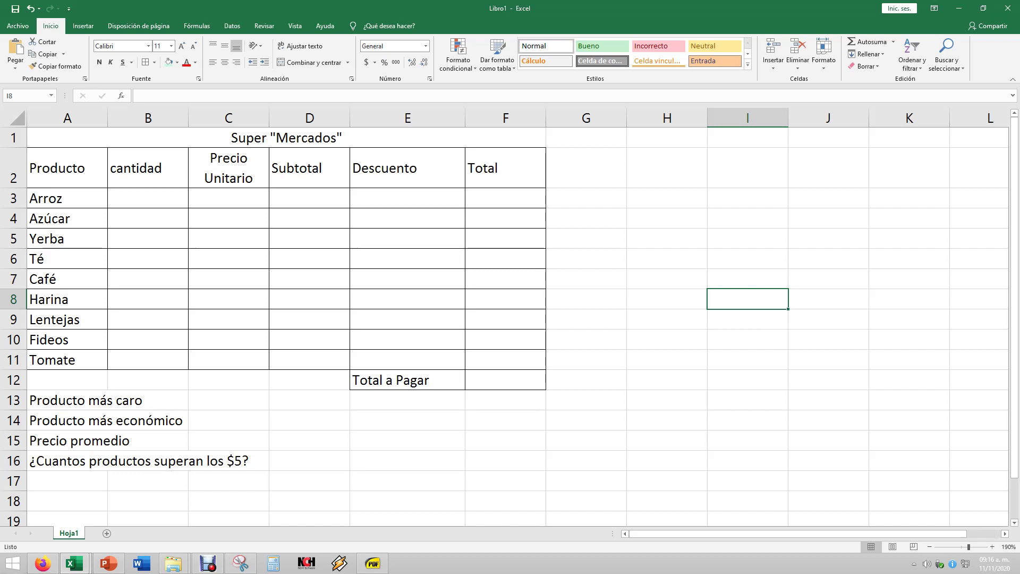
drag(67, 400, 229, 440)
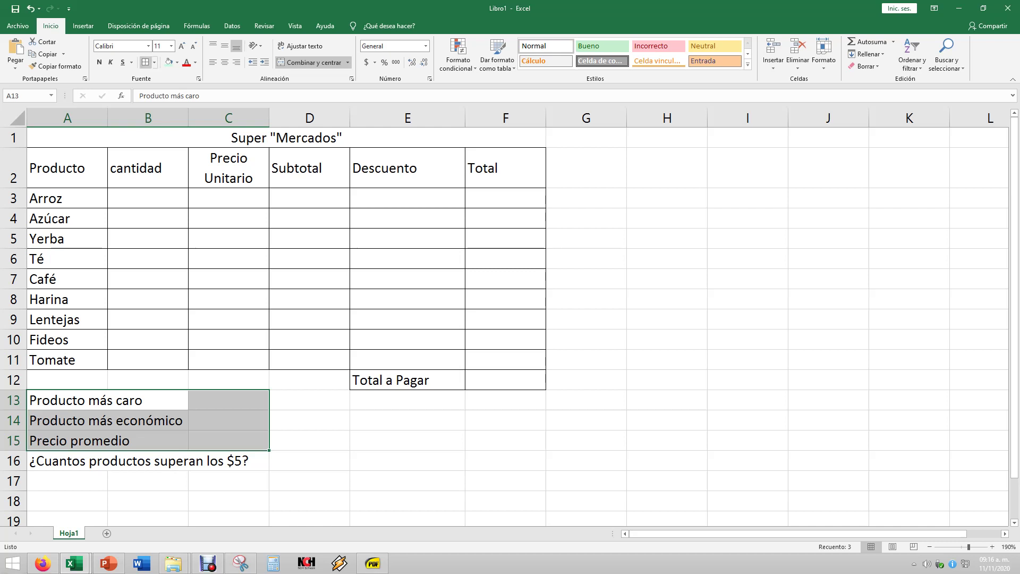
click(145, 62)
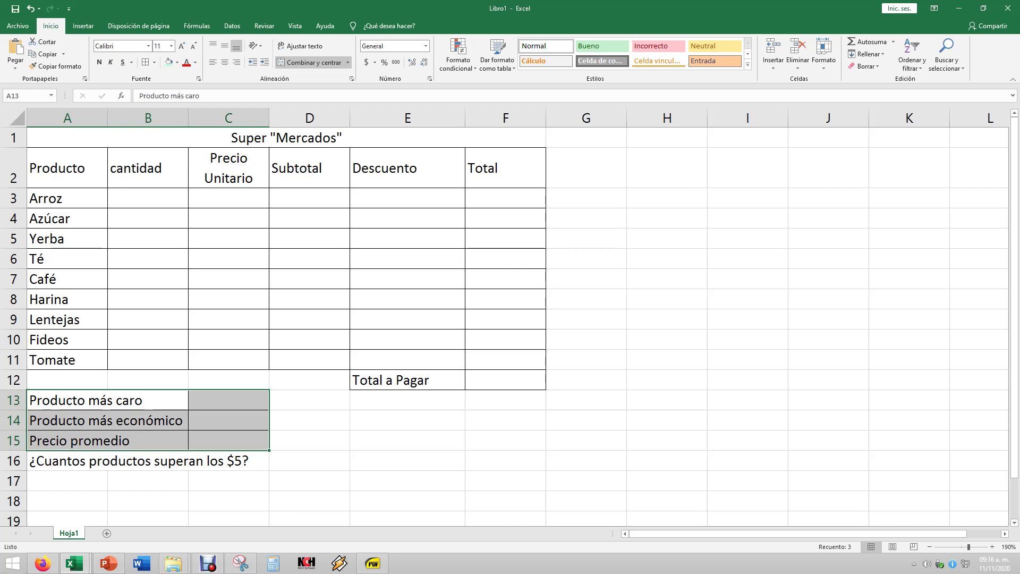
Border the $5 question row A16:D16
click(133, 461)
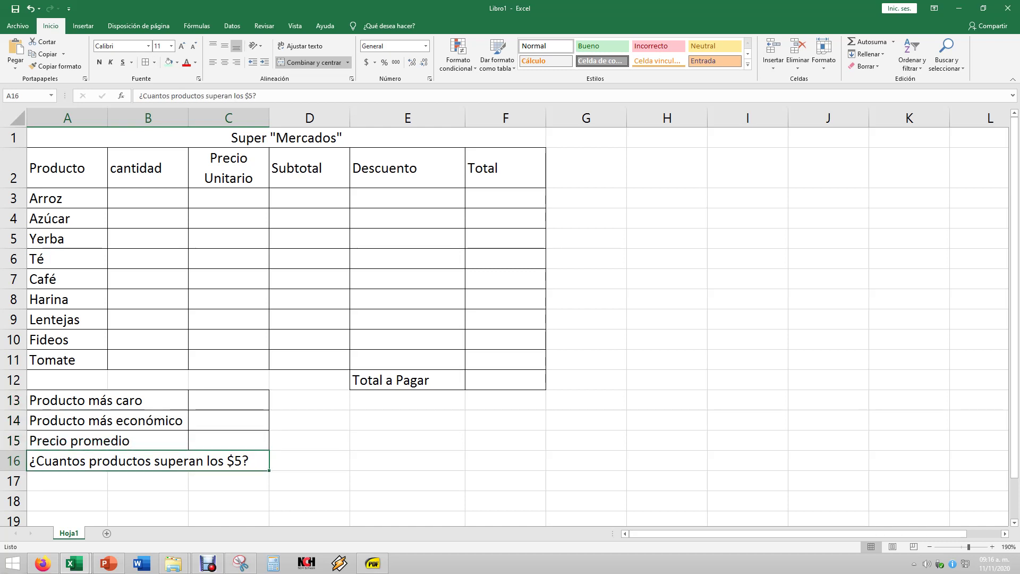
drag(133, 461, 308, 461)
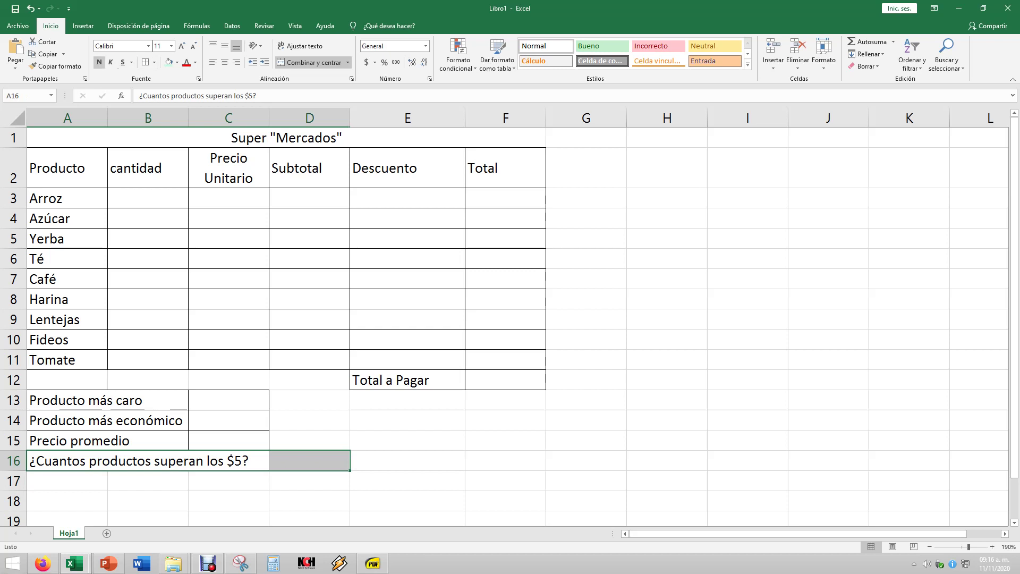
click(667, 399)
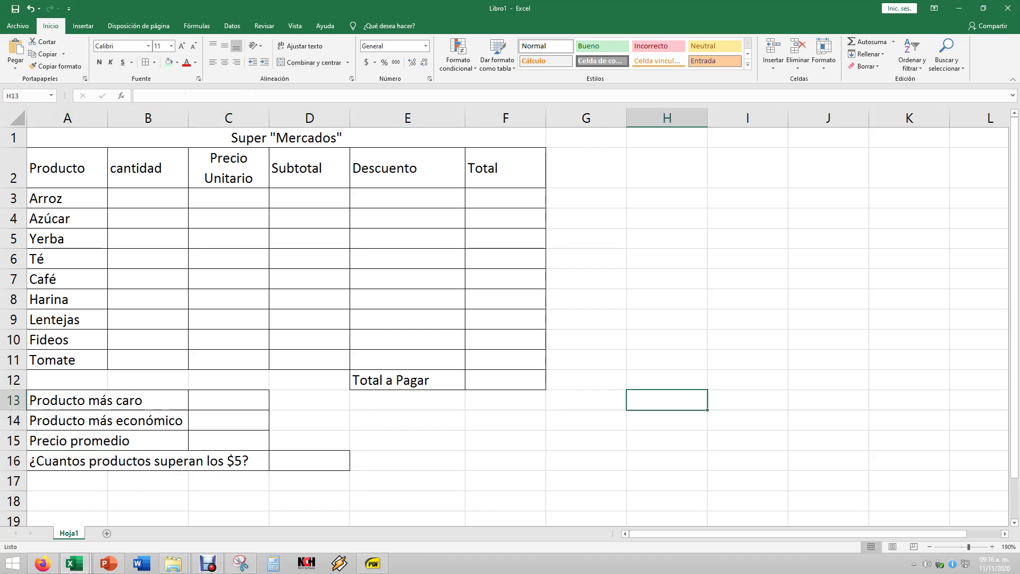
Fill the merged Super "Mercados" title with light green
click(286, 137)
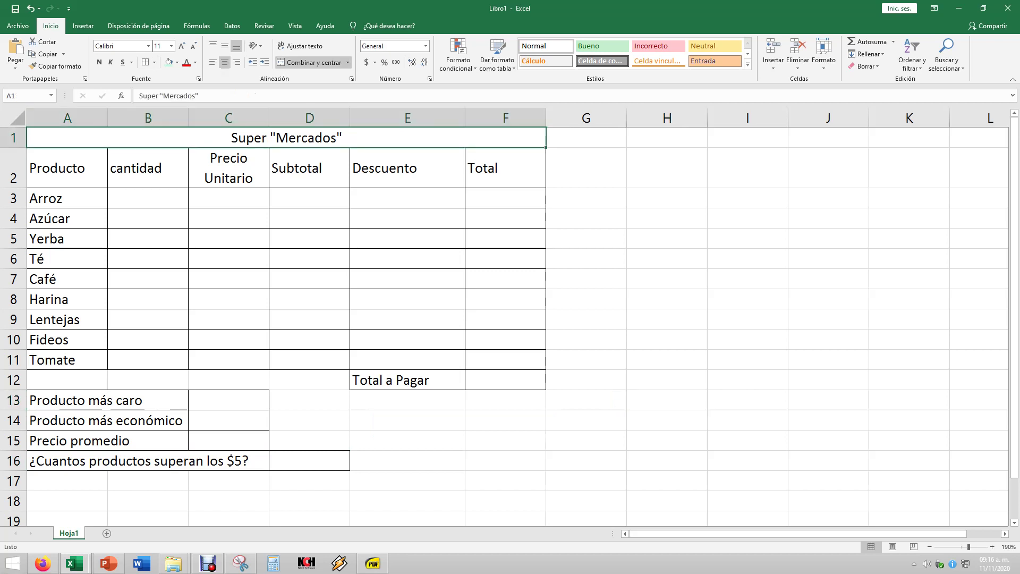
click(169, 62)
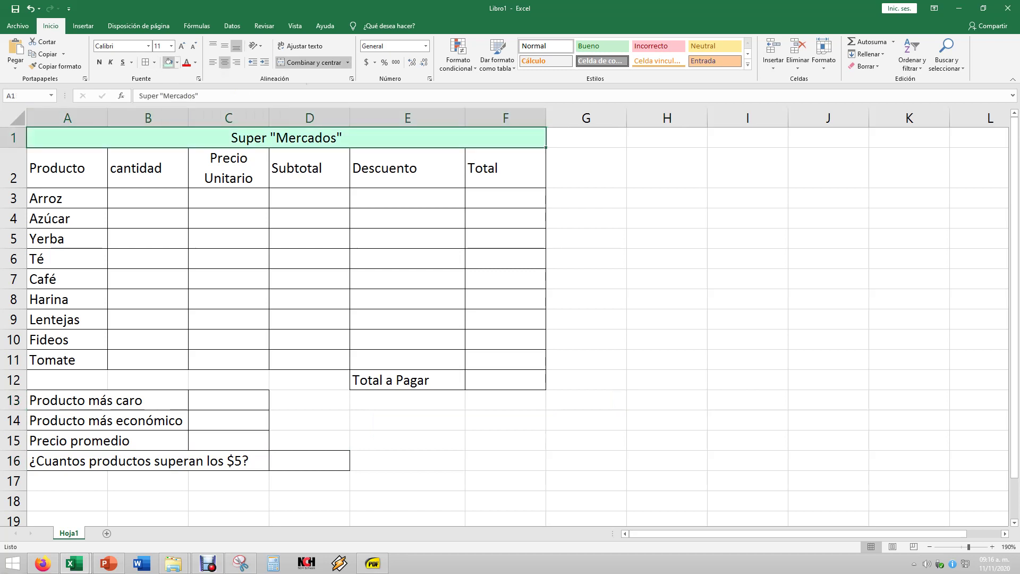
click(505, 359)
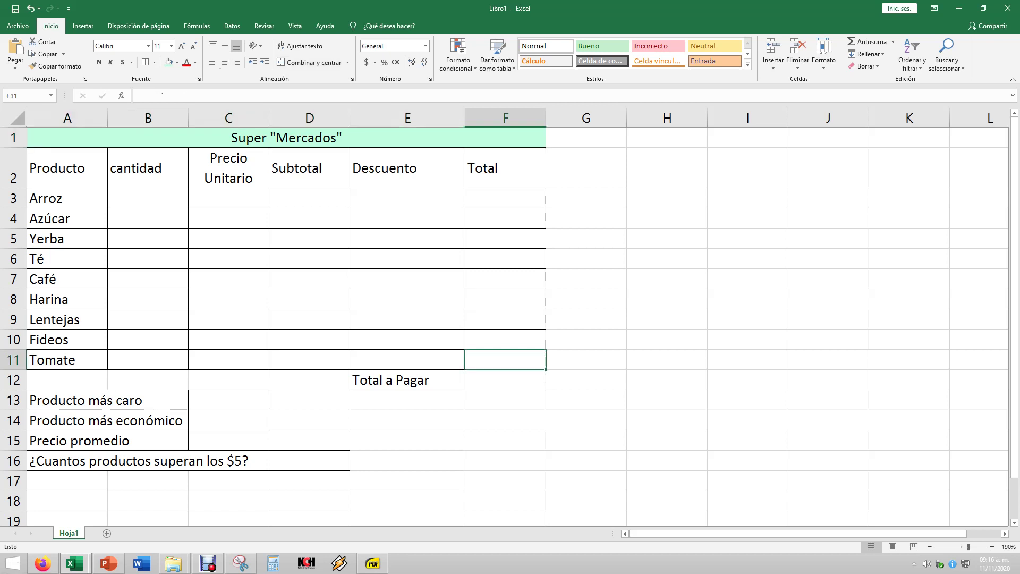
Try a light gold fill on the Total a Pagar cell E12
click(408, 380)
click(177, 62)
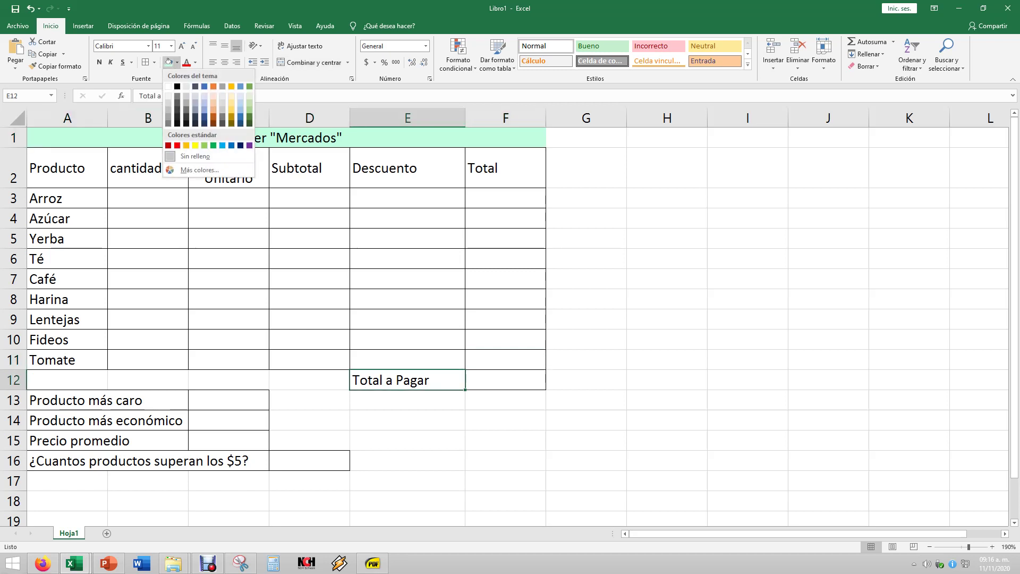
click(231, 104)
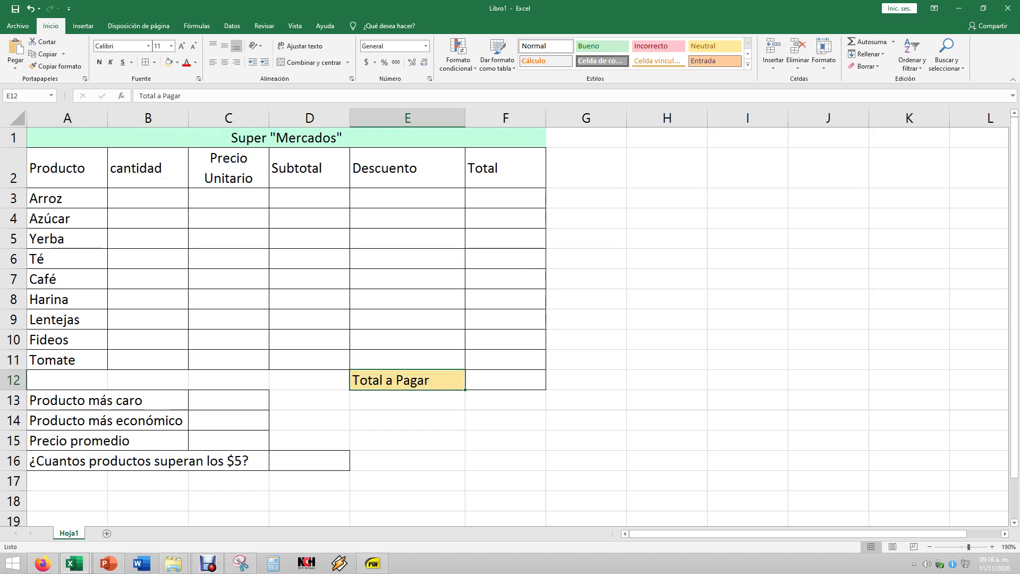
click(586, 258)
click(586, 319)
Try a dark blue fill with white text on Total a Pagar
click(408, 380)
click(177, 62)
click(240, 145)
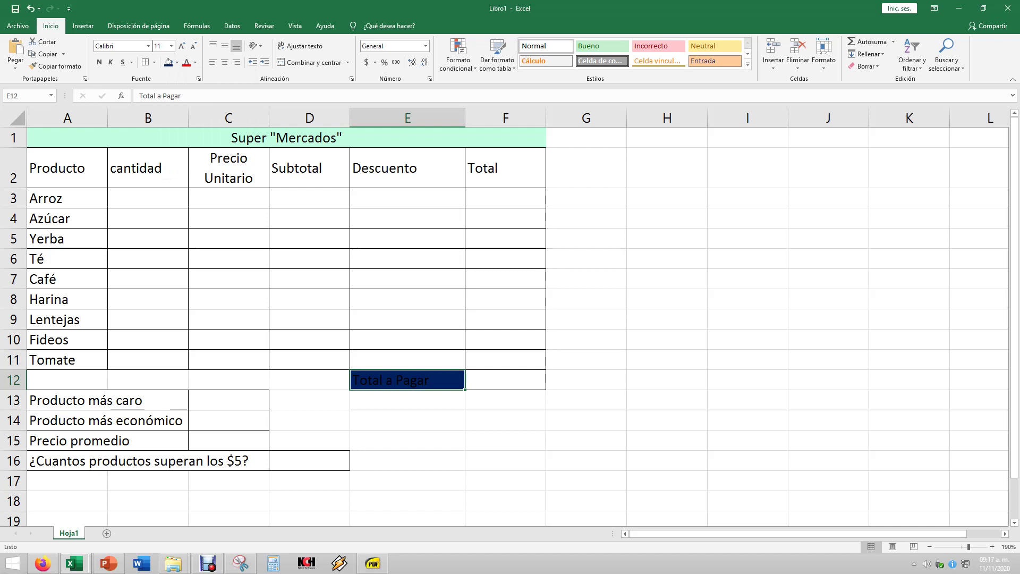
click(195, 62)
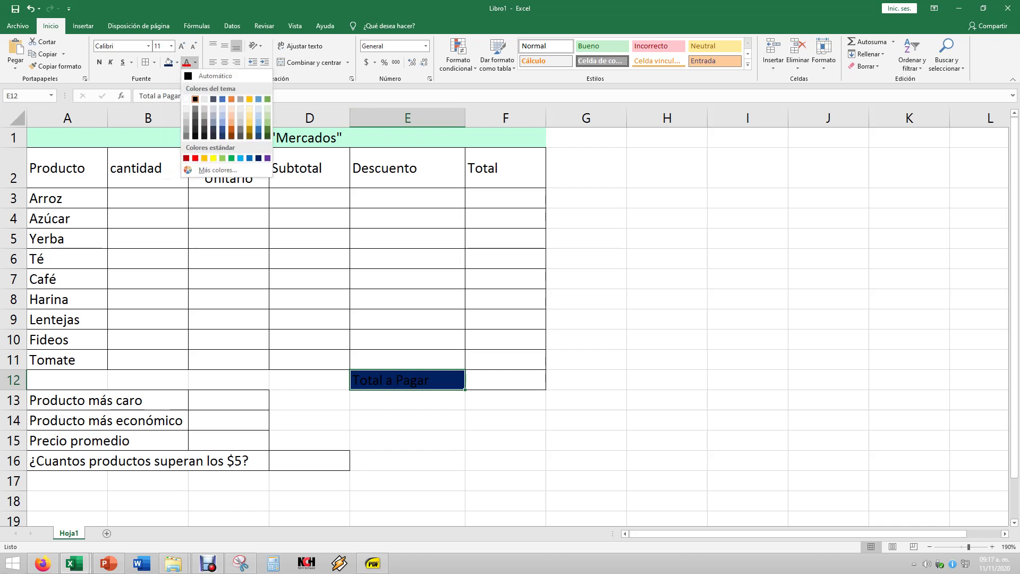
click(186, 99)
click(182, 95)
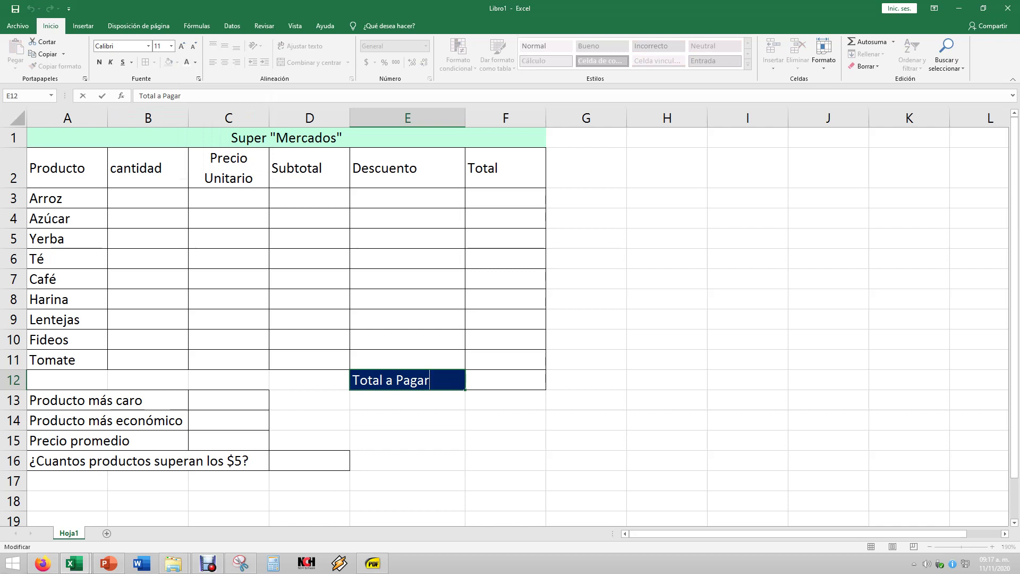
click(505, 400)
click(407, 379)
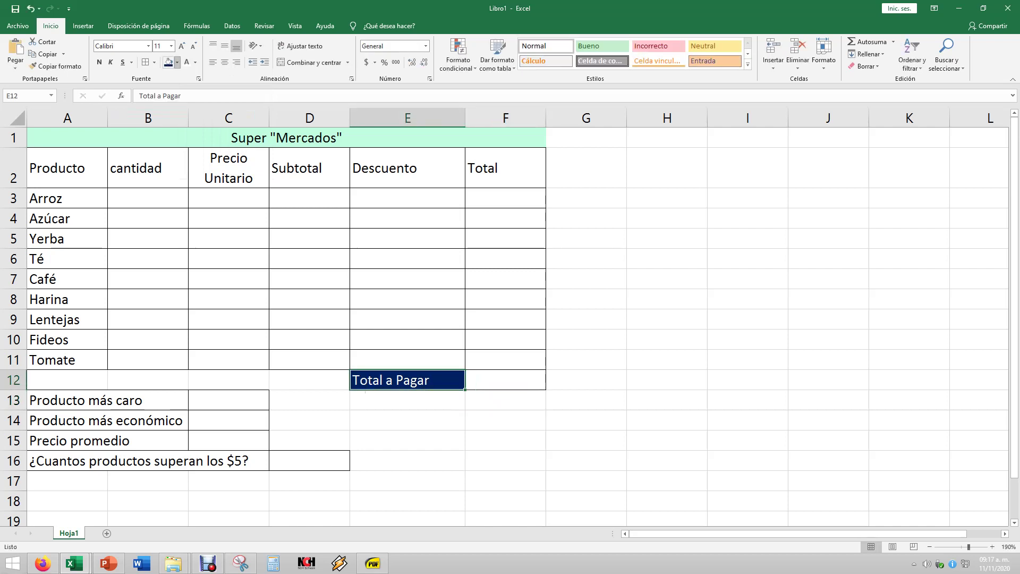
Give Total a Pagar a yellow fill with black text
click(177, 62)
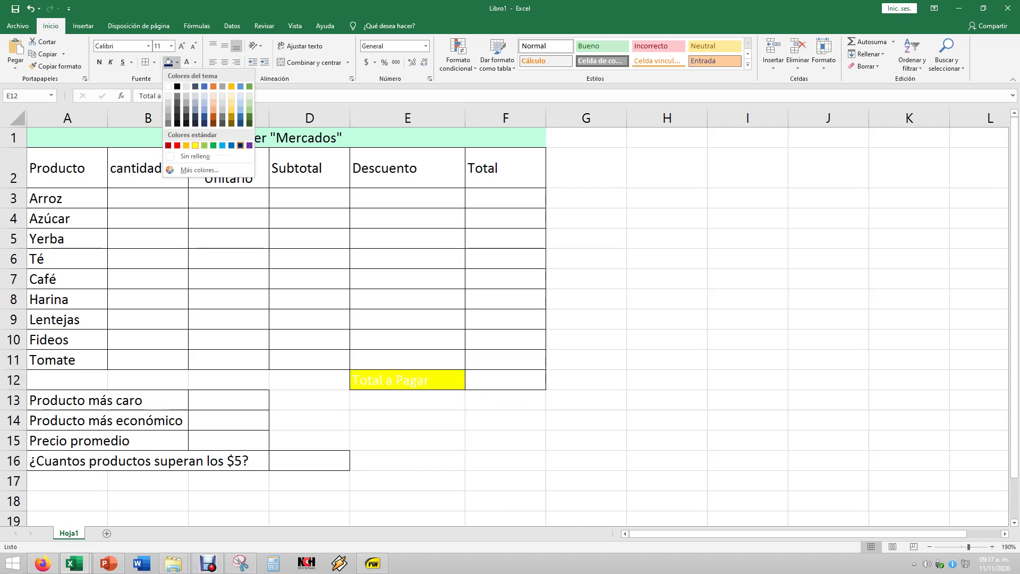
click(195, 145)
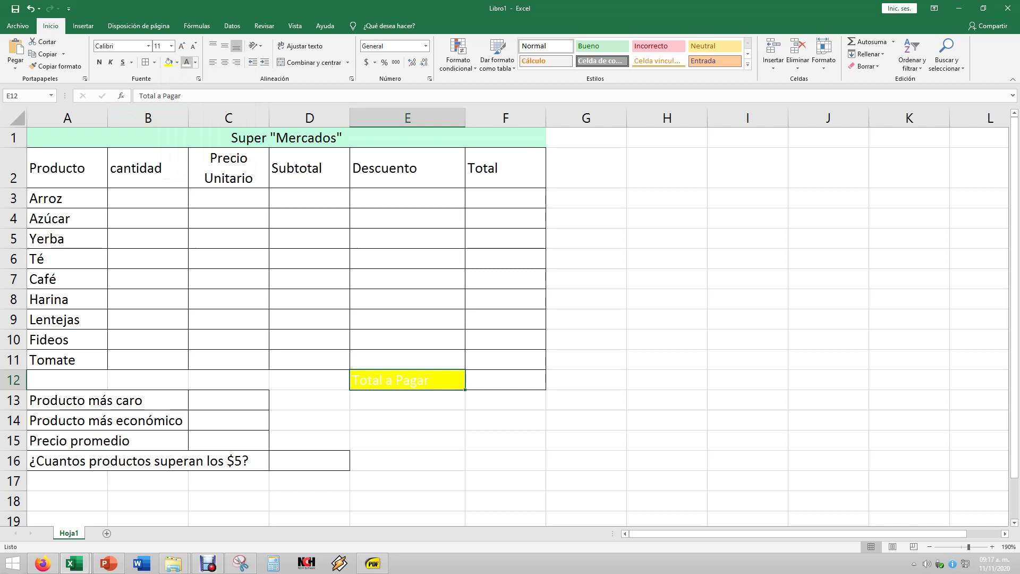
click(195, 63)
click(195, 99)
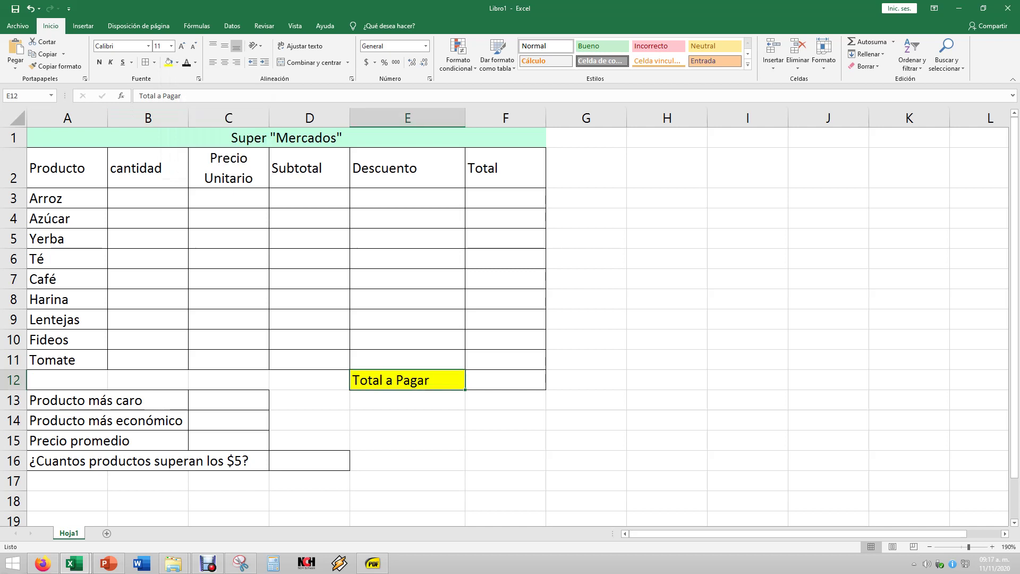
click(586, 279)
click(287, 137)
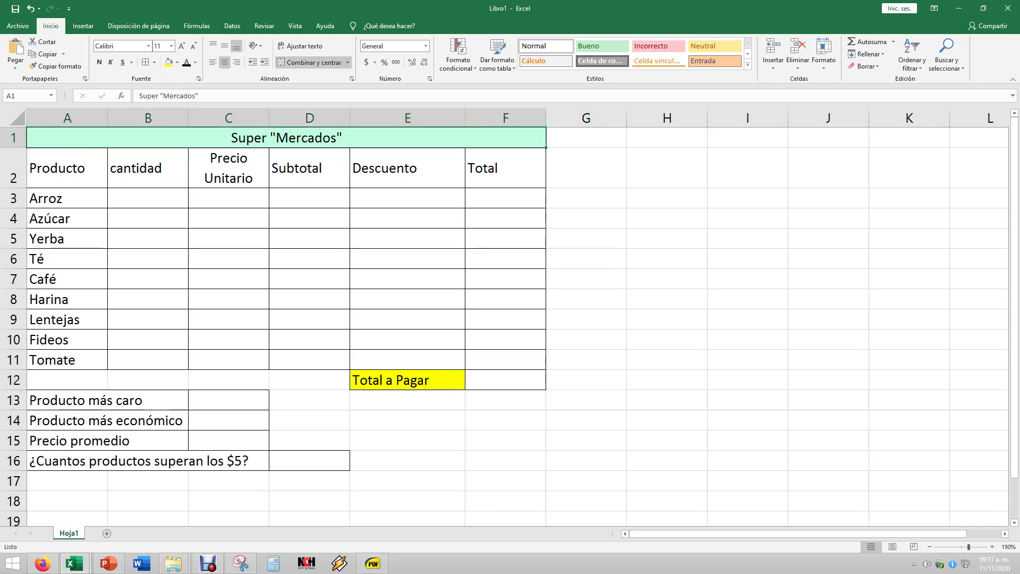
Make the Super "Mercados" title bold at font size 18
click(99, 63)
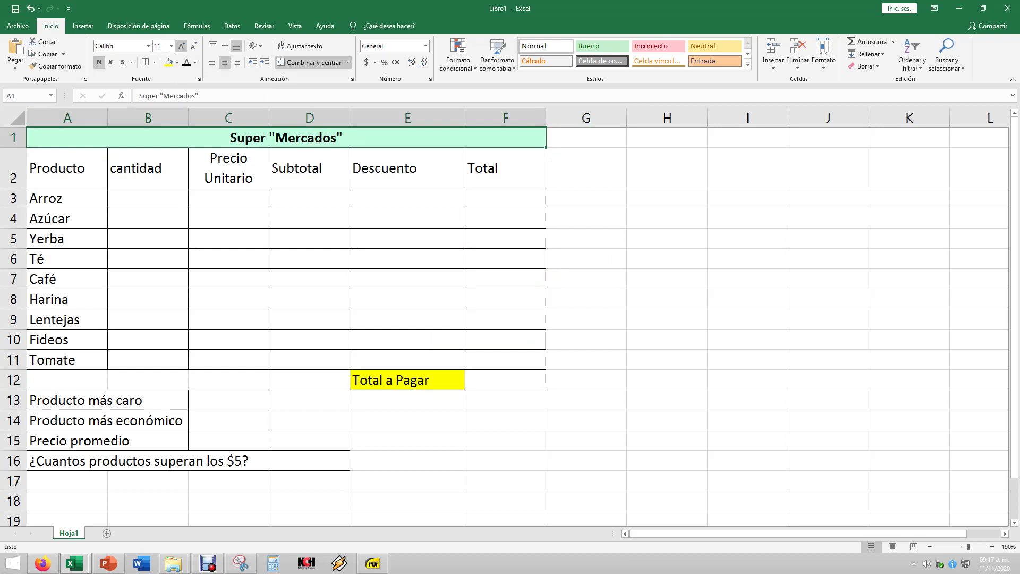
click(181, 45)
click(181, 46)
click(181, 45)
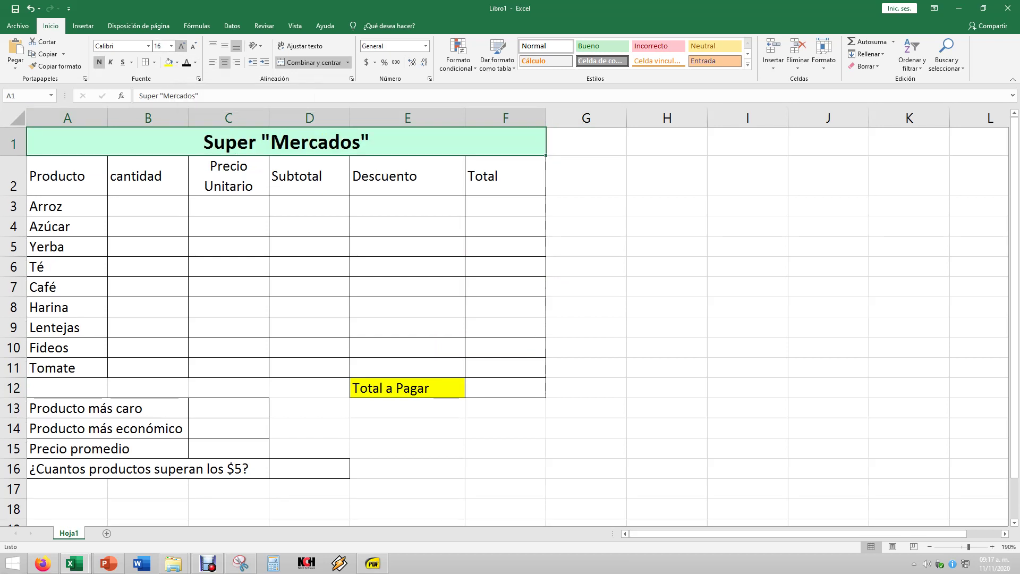
click(181, 46)
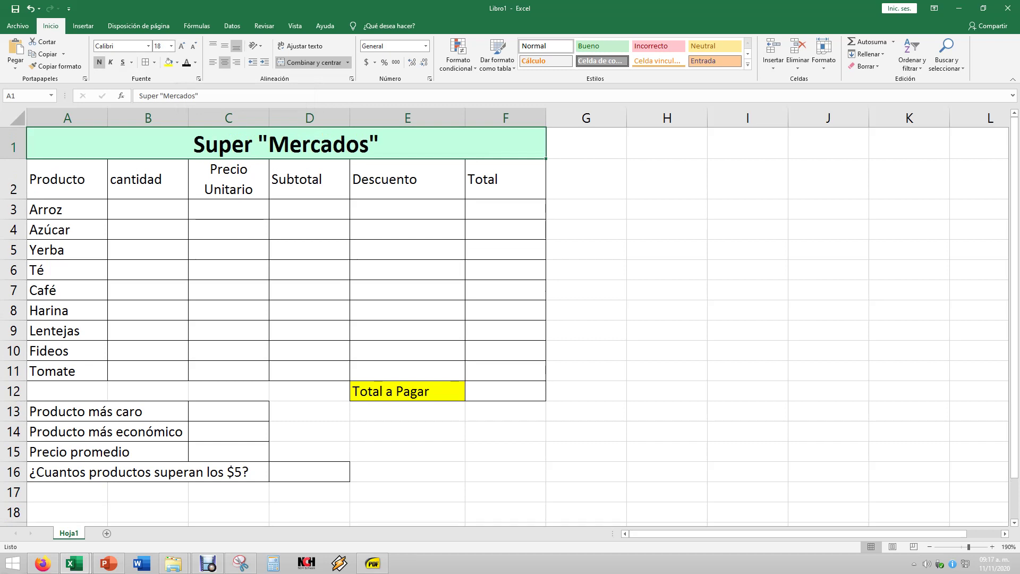
Make the header row A2:F2, Producto to Total, bold at size 12
click(67, 179)
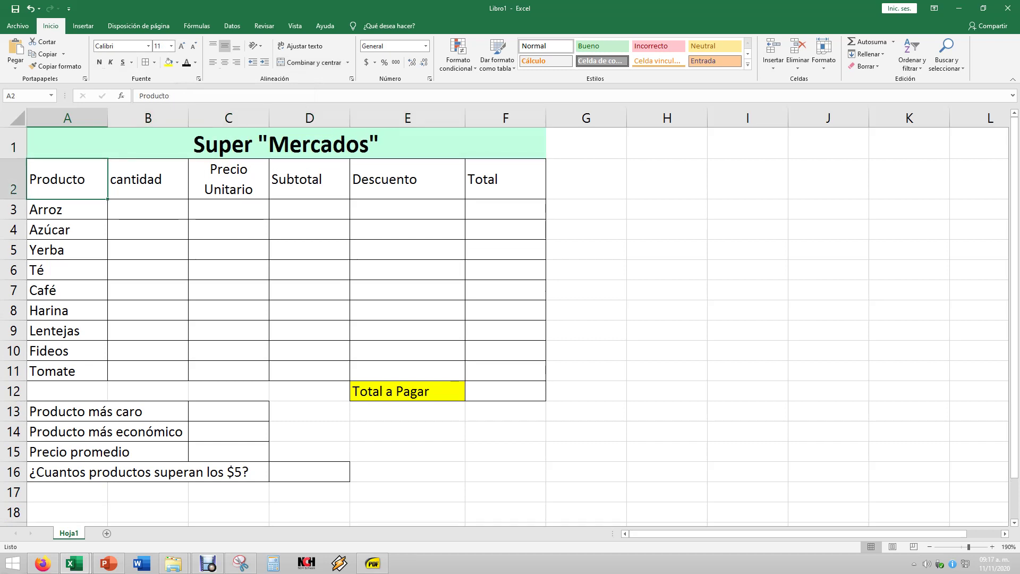
drag(67, 179, 505, 179)
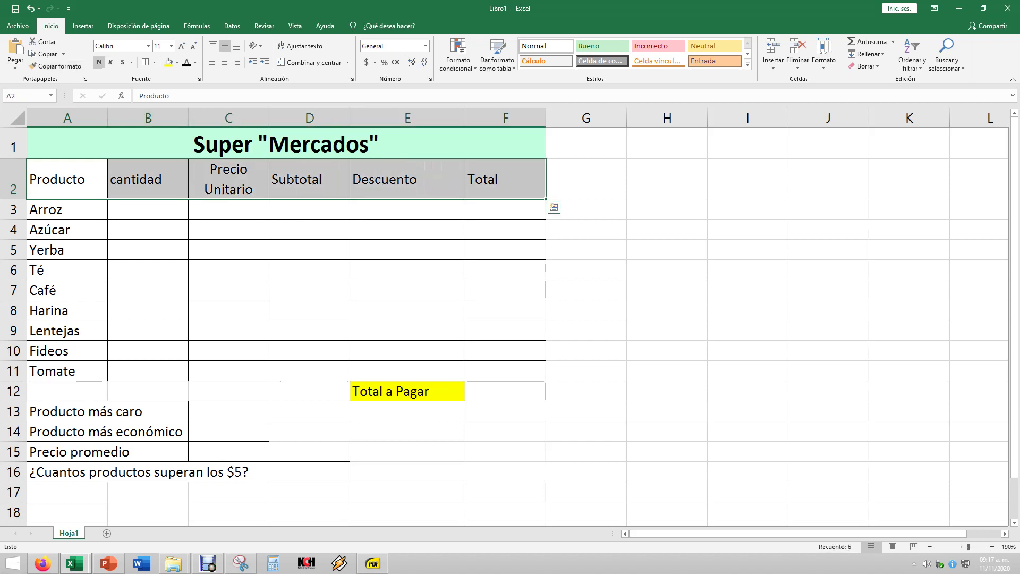
click(99, 62)
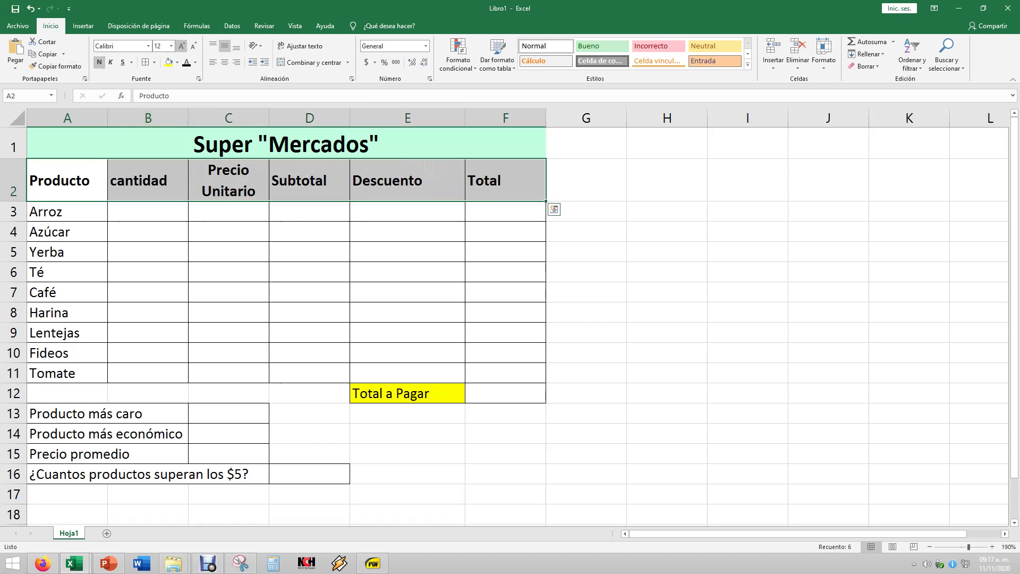
click(182, 46)
click(177, 62)
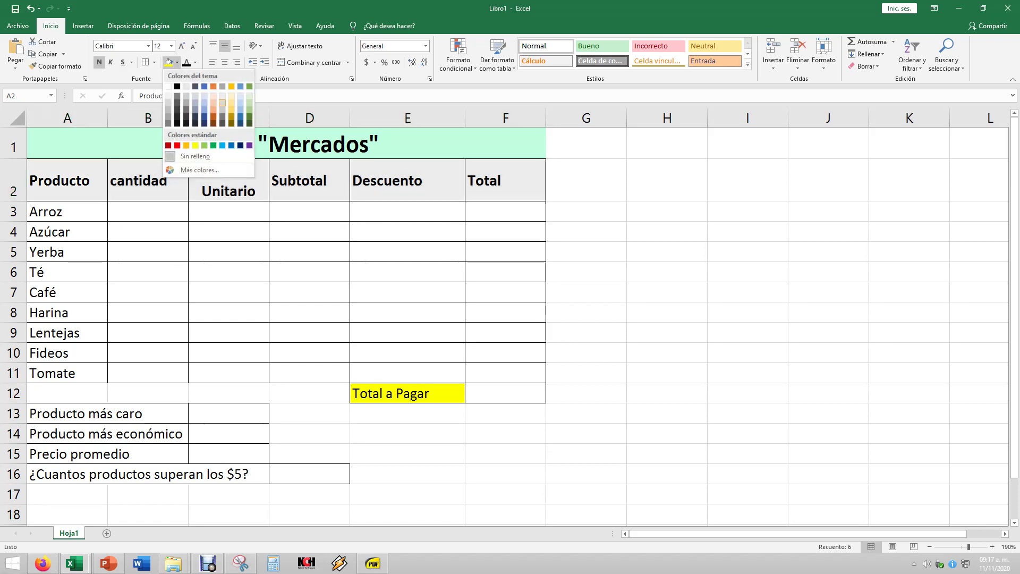
Fill header row A2:F2 with light cyan chosen from Más colores
click(200, 170)
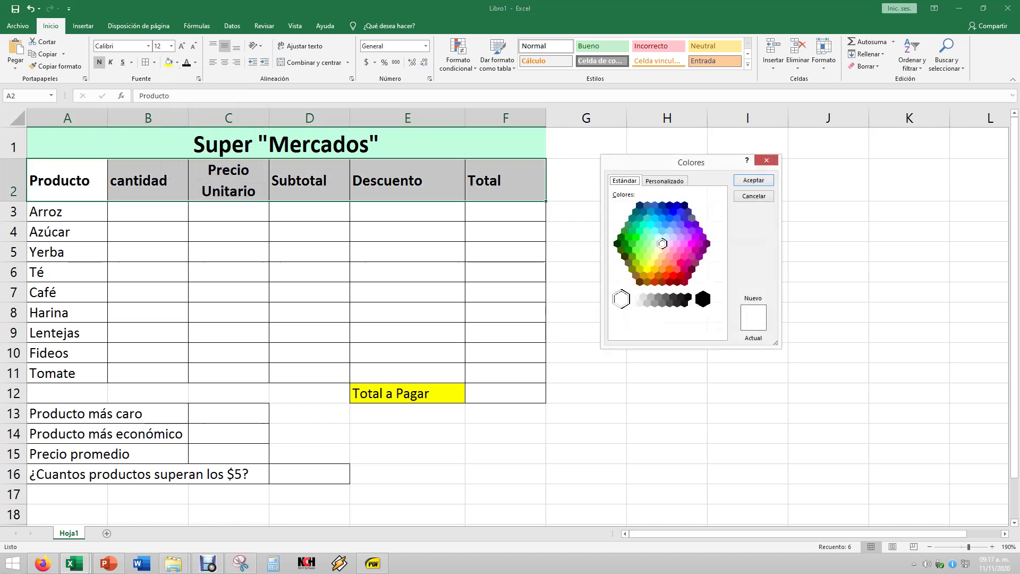
click(640, 230)
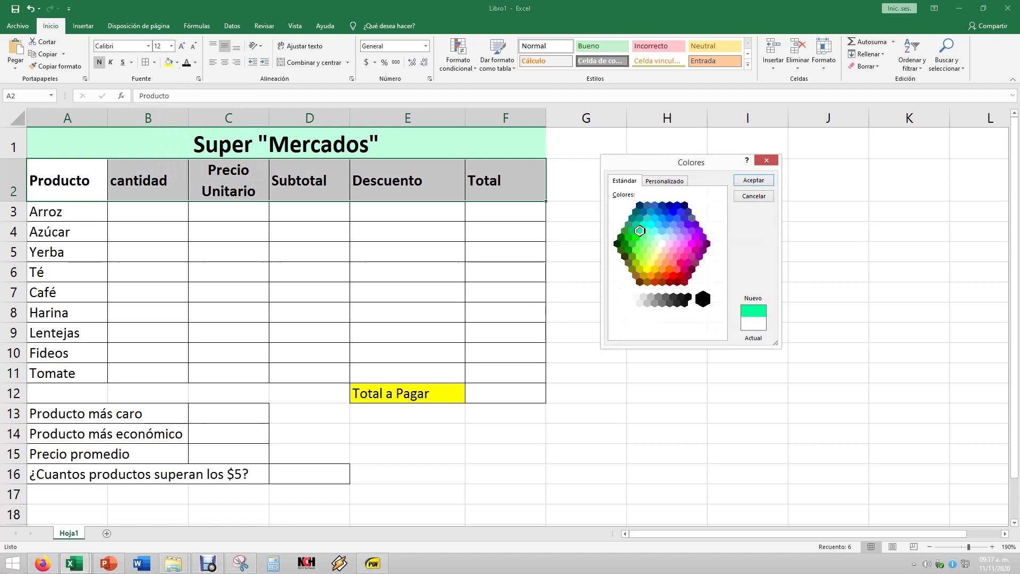
click(655, 231)
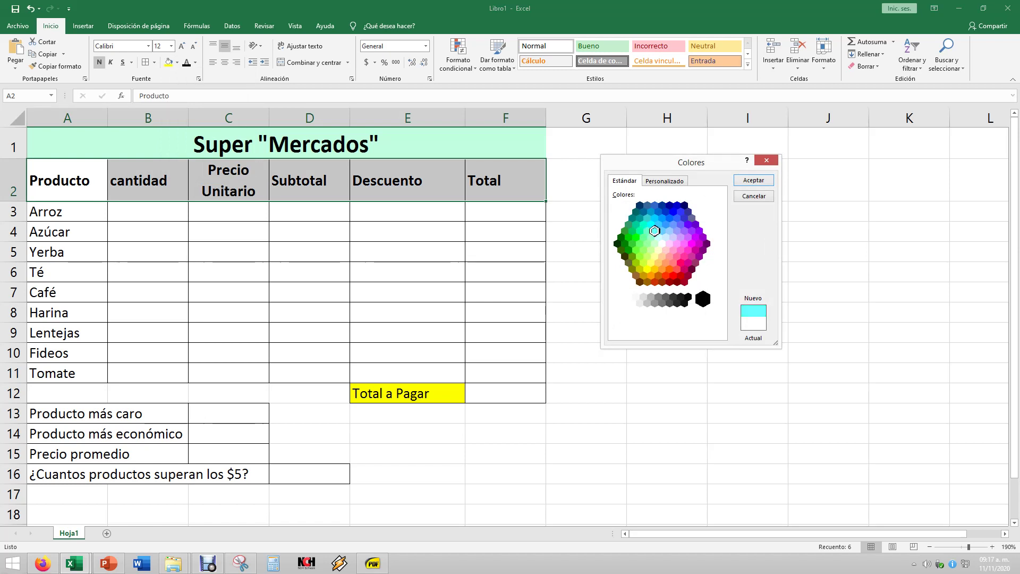
click(753, 180)
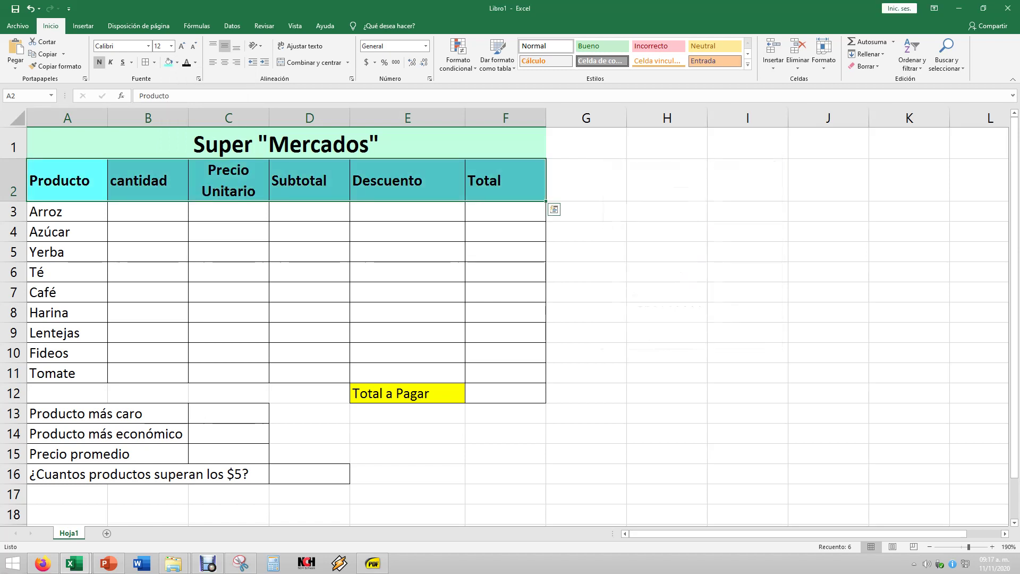
click(586, 252)
click(747, 272)
click(408, 231)
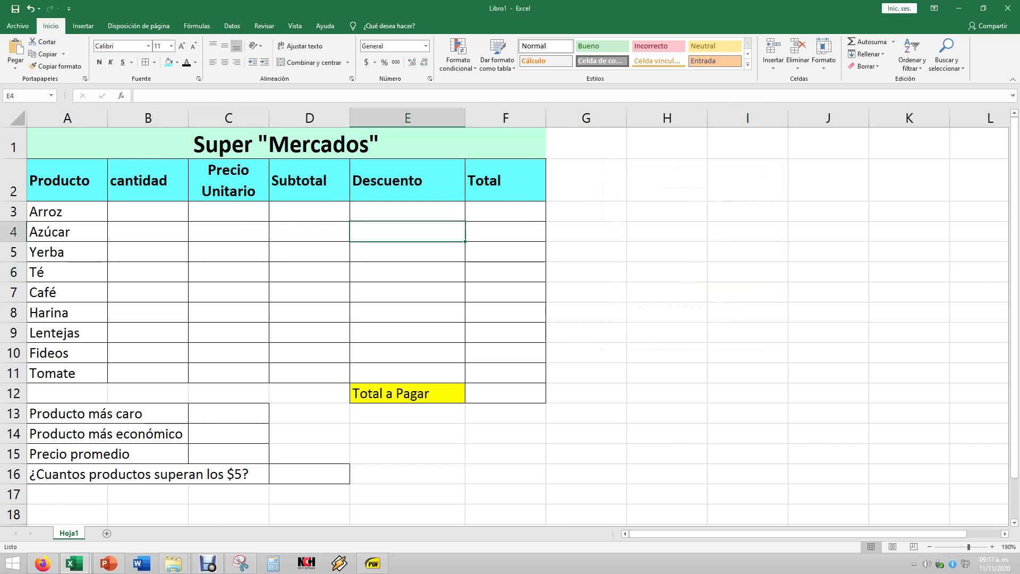
Select the empty Precio Unitario range C3:C11 below the cyan header
click(747, 333)
click(586, 291)
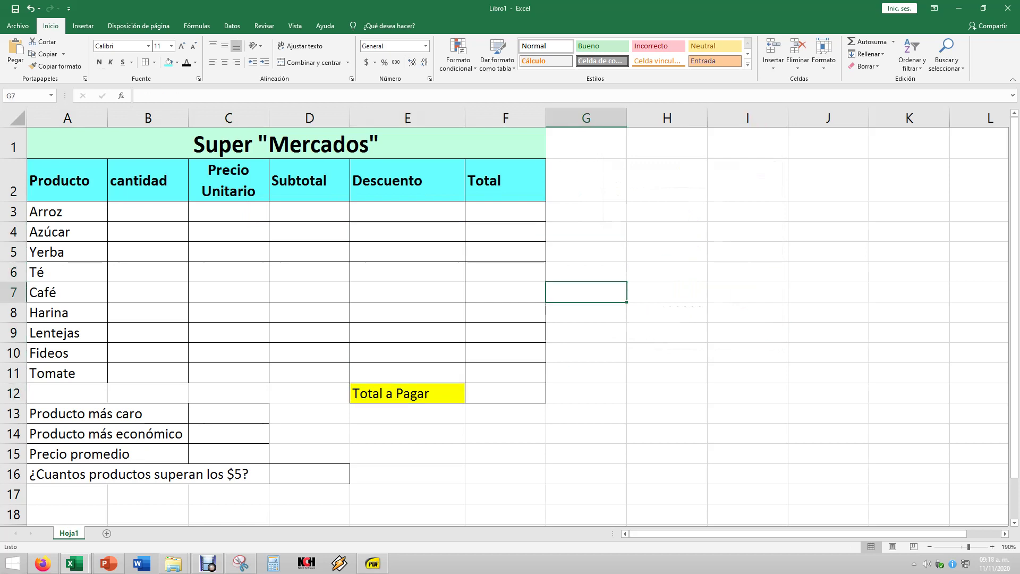
click(148, 180)
click(286, 144)
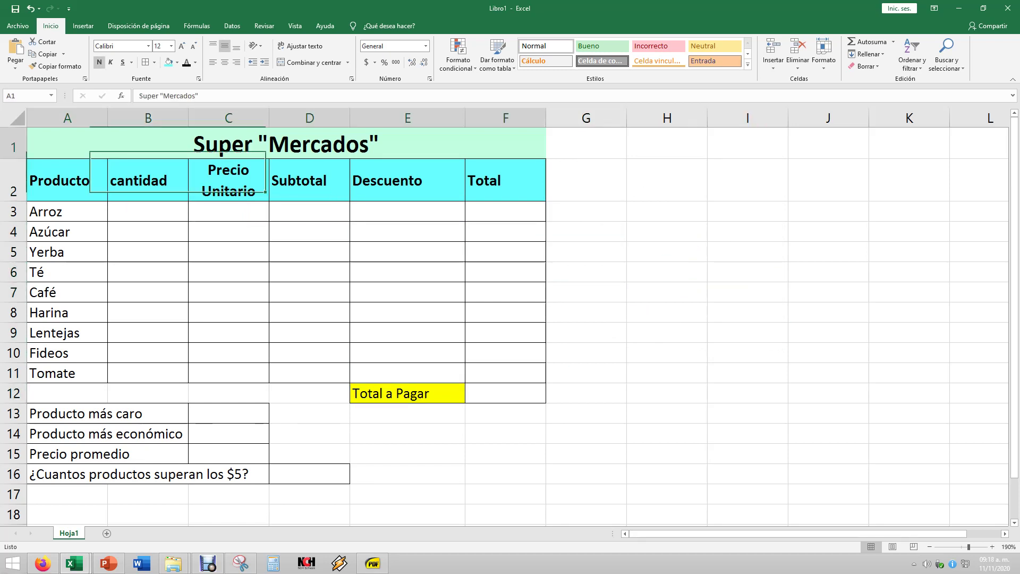
click(148, 211)
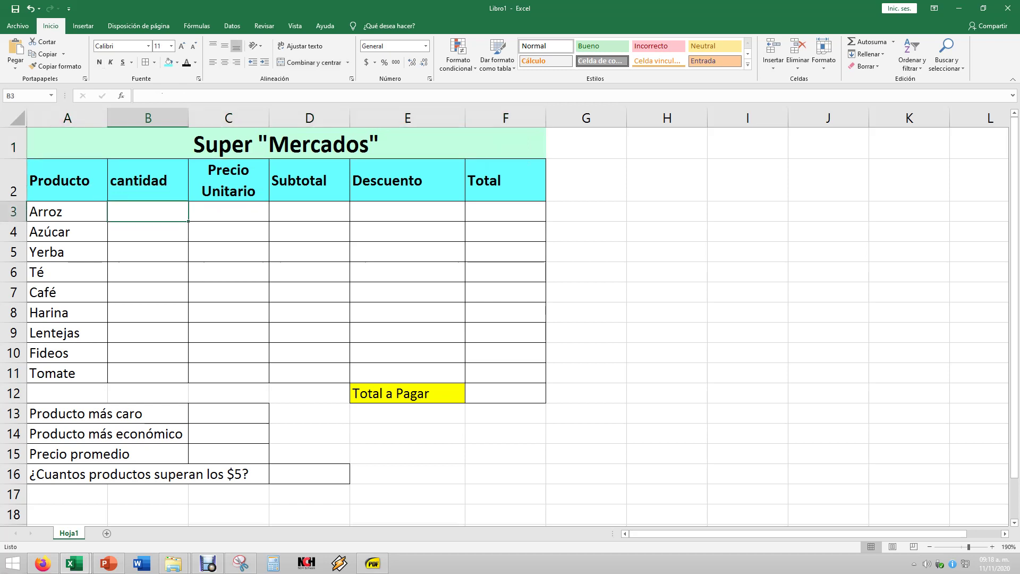
drag(228, 211, 229, 373)
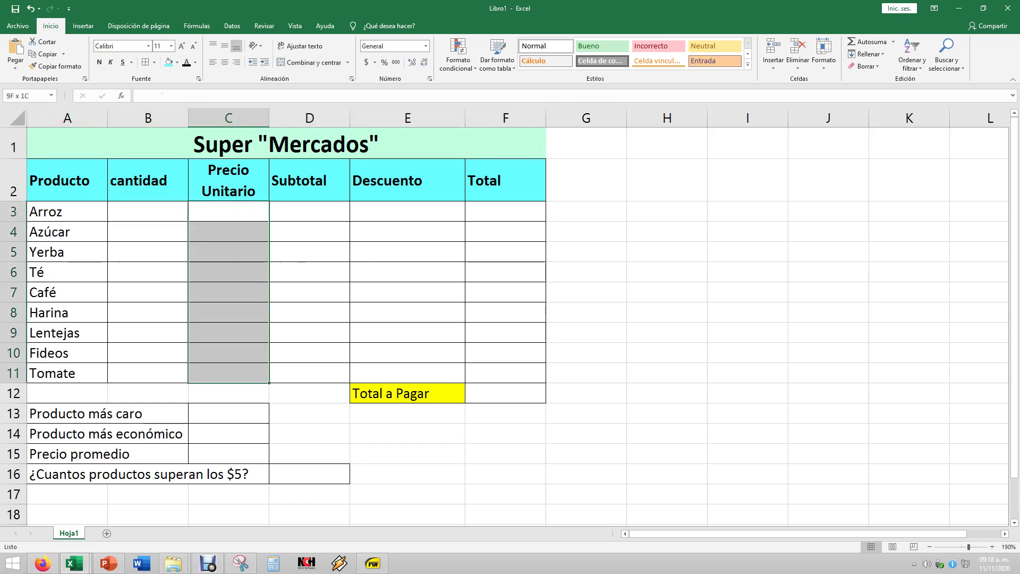
click(229, 211)
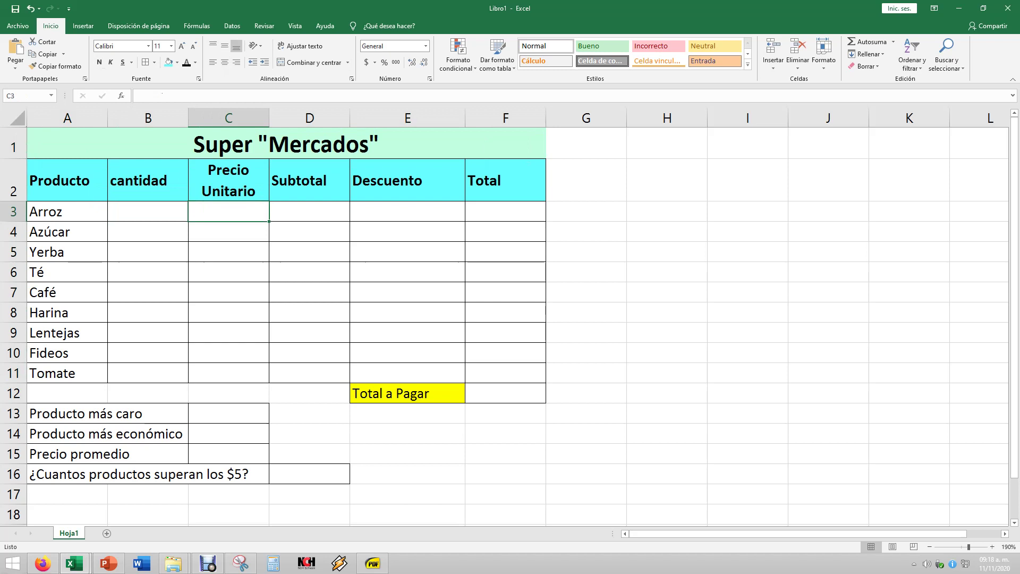
drag(228, 211, 228, 373)
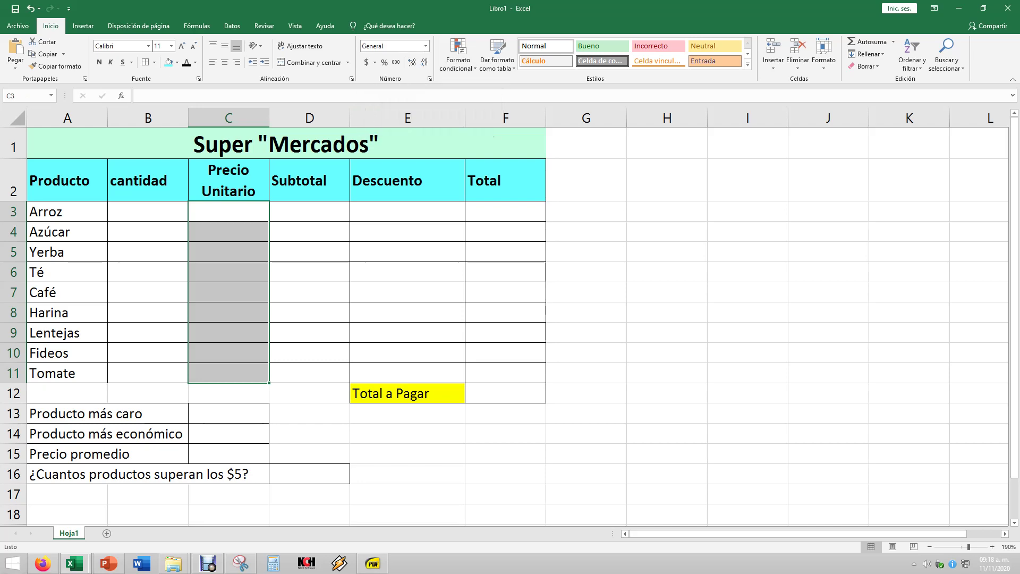
key(super+plus)
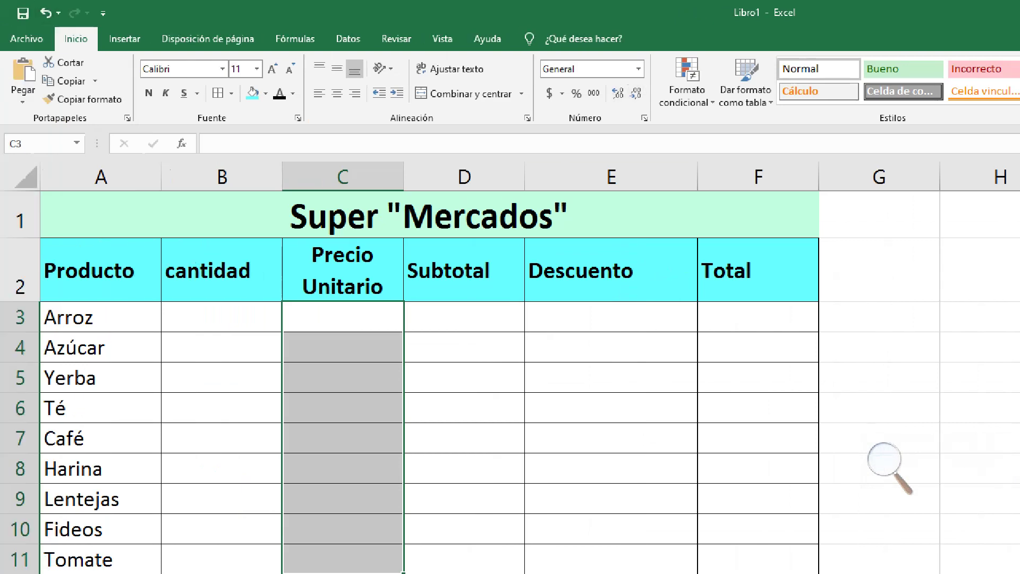
click(889, 464)
click(902, 469)
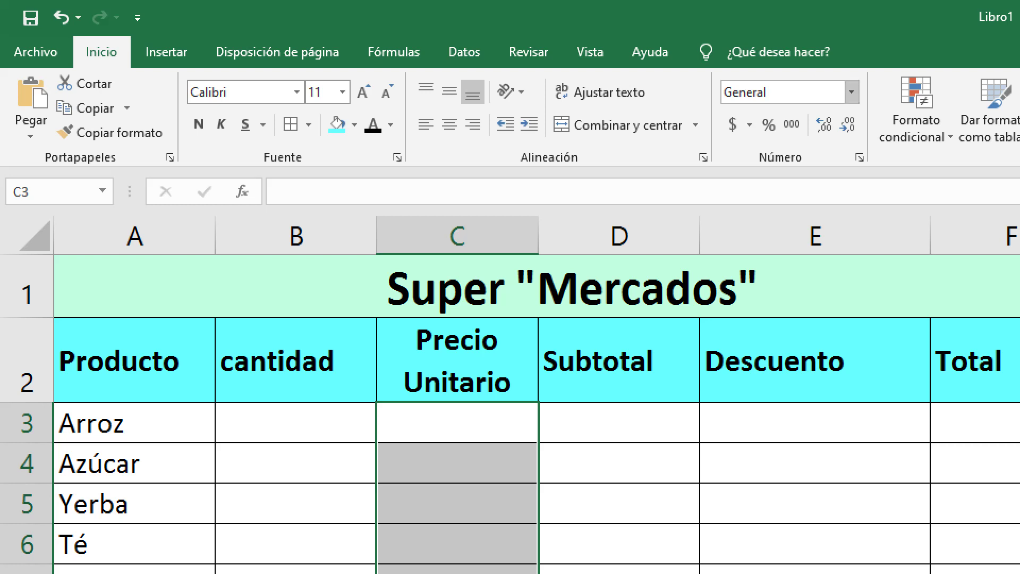
Format price cells C3:C11 as Moneda currency after briefly trying accounting format
click(852, 92)
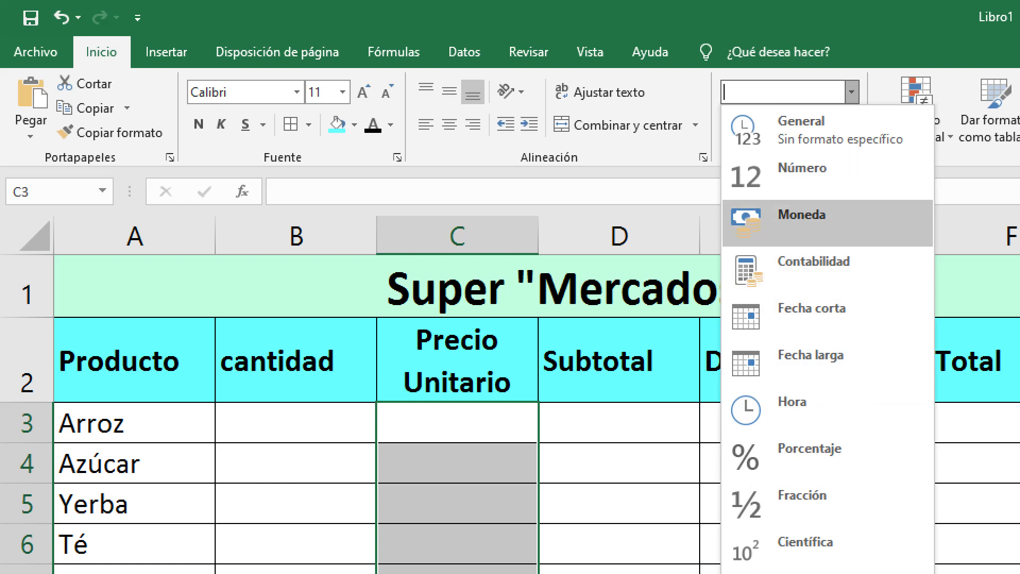
key(Return)
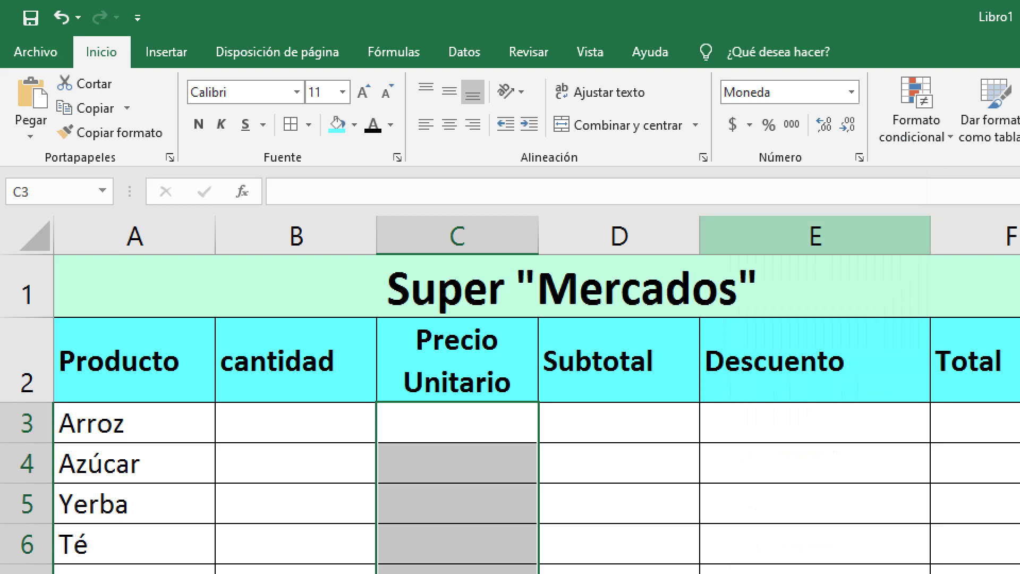
click(749, 125)
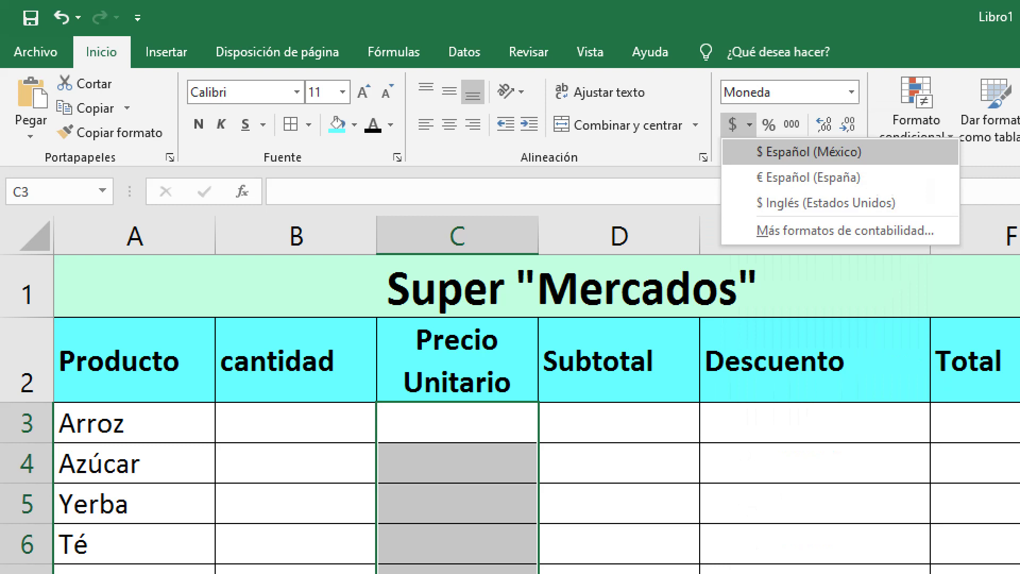
click(808, 151)
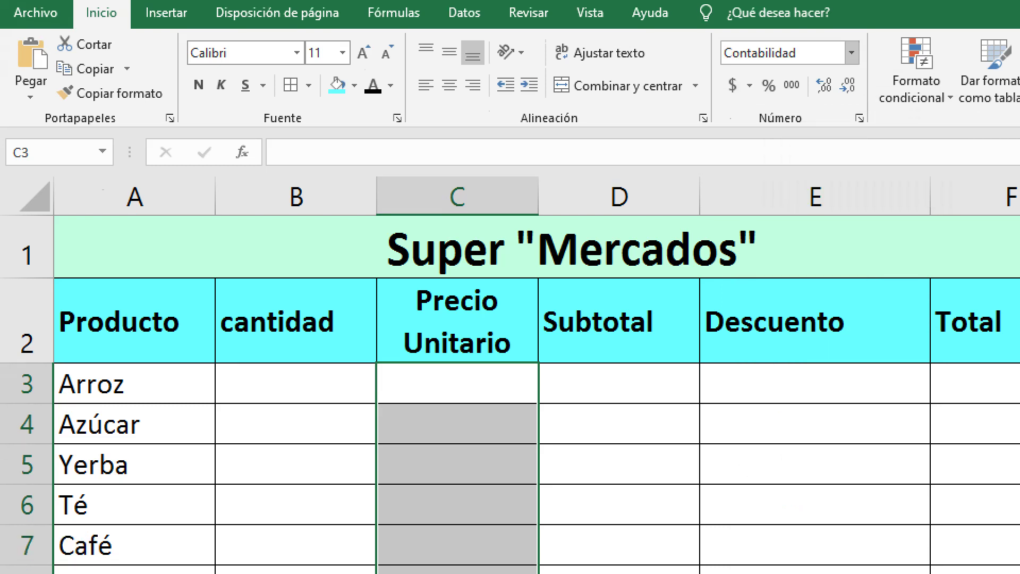
click(851, 53)
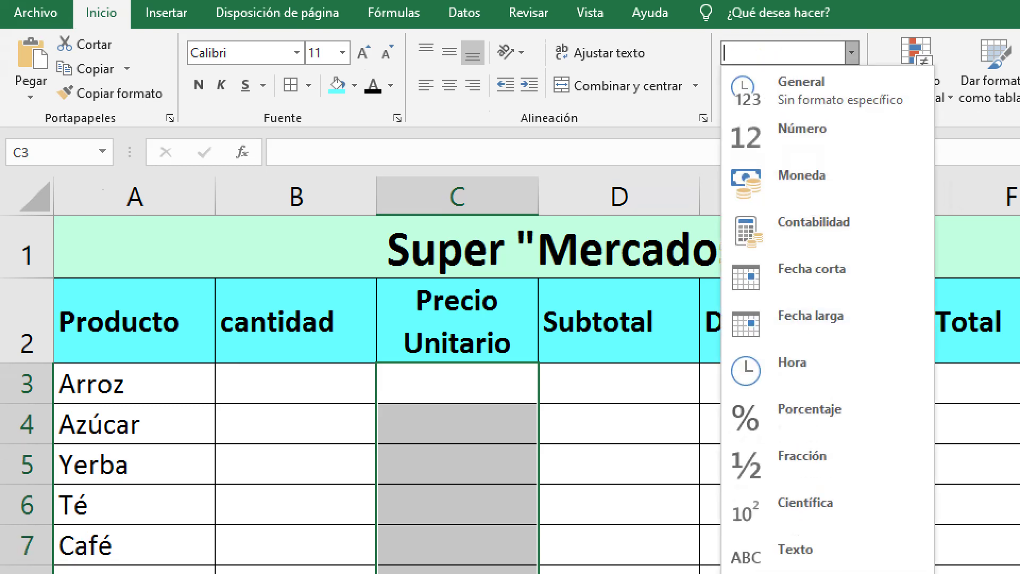
click(802, 178)
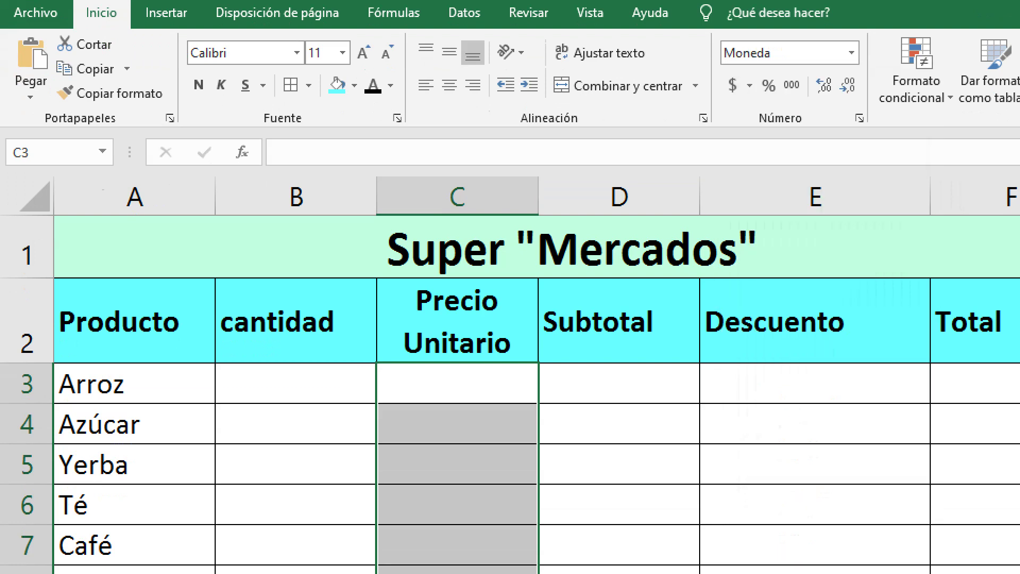
click(457, 382)
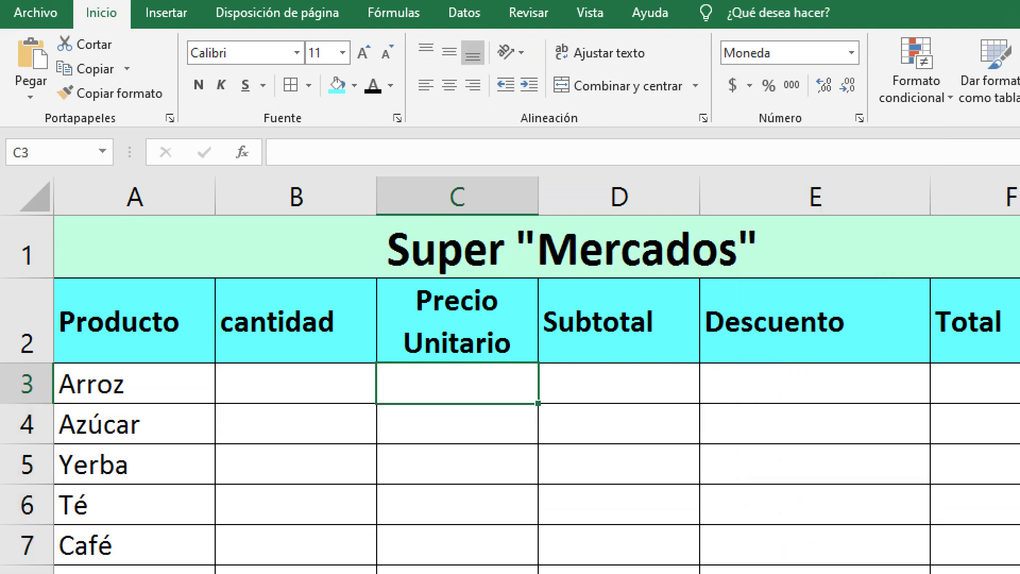
Enter unit prices 3.5, 2.1, 5.5 and 4.5 for Arroz, Azúcar, Yerba and Té
text(3.5)
key(Return)
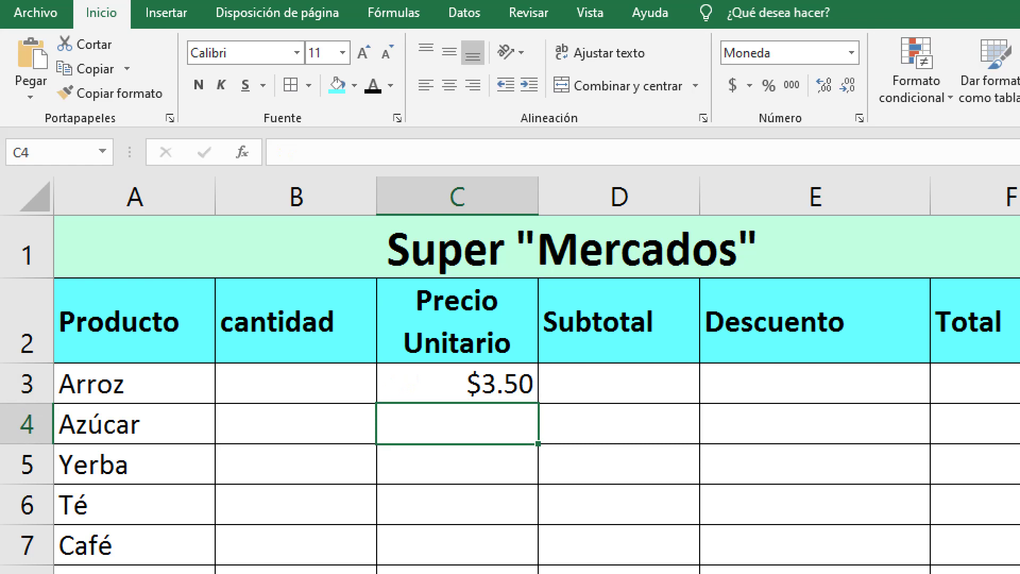
text(2.1)
key(Return)
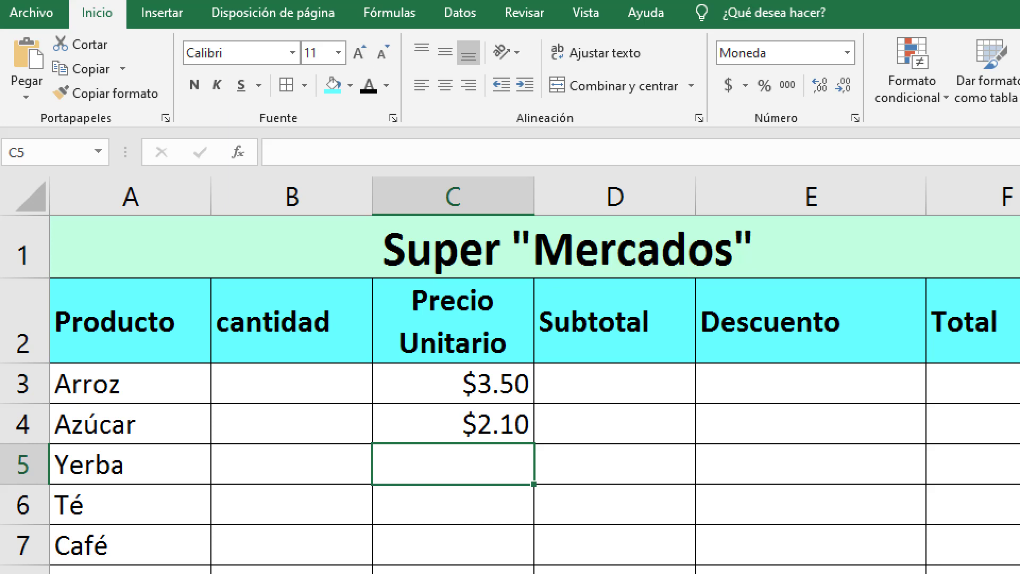
text(5.5)
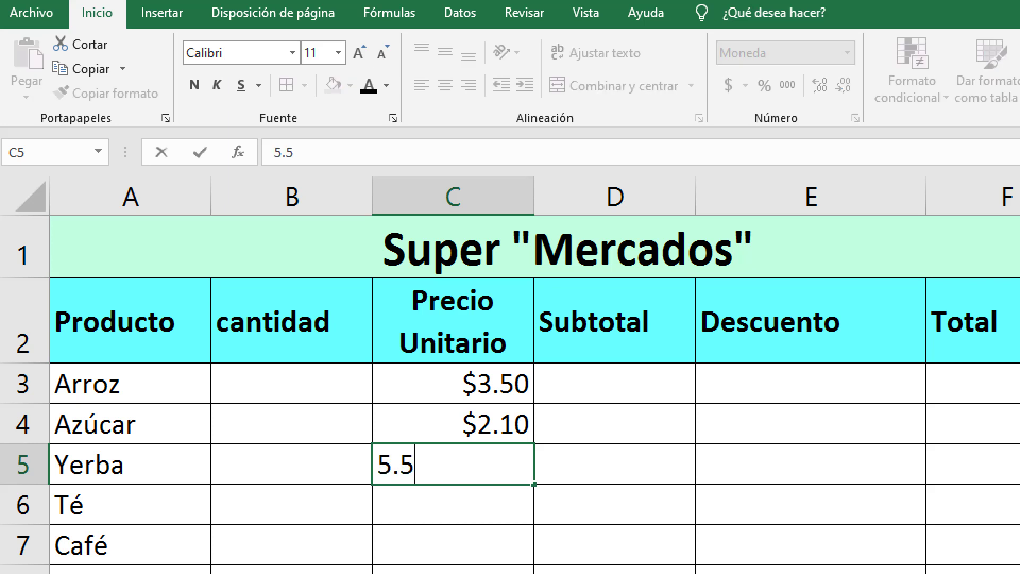
key(Return)
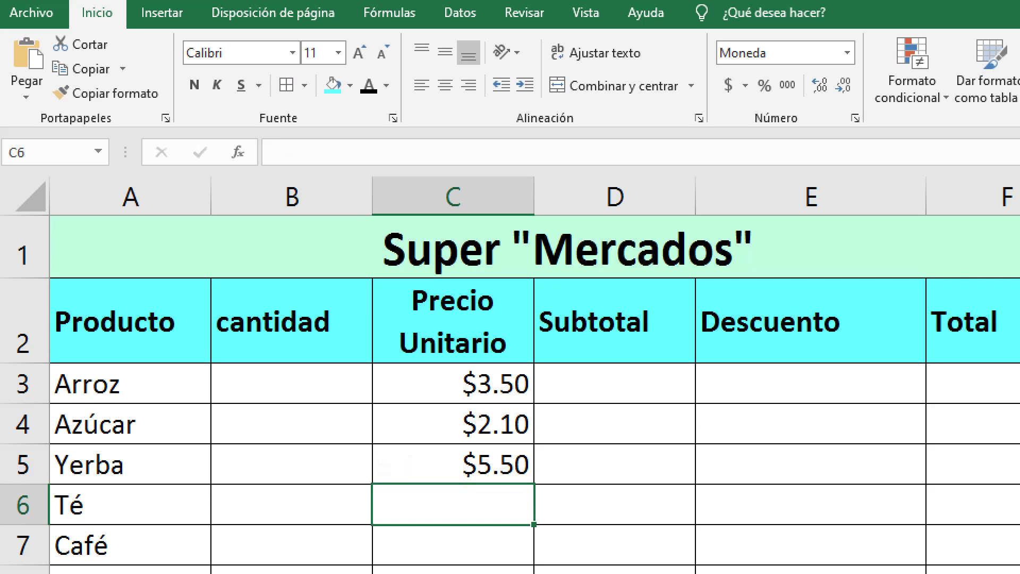
text(4.5+)
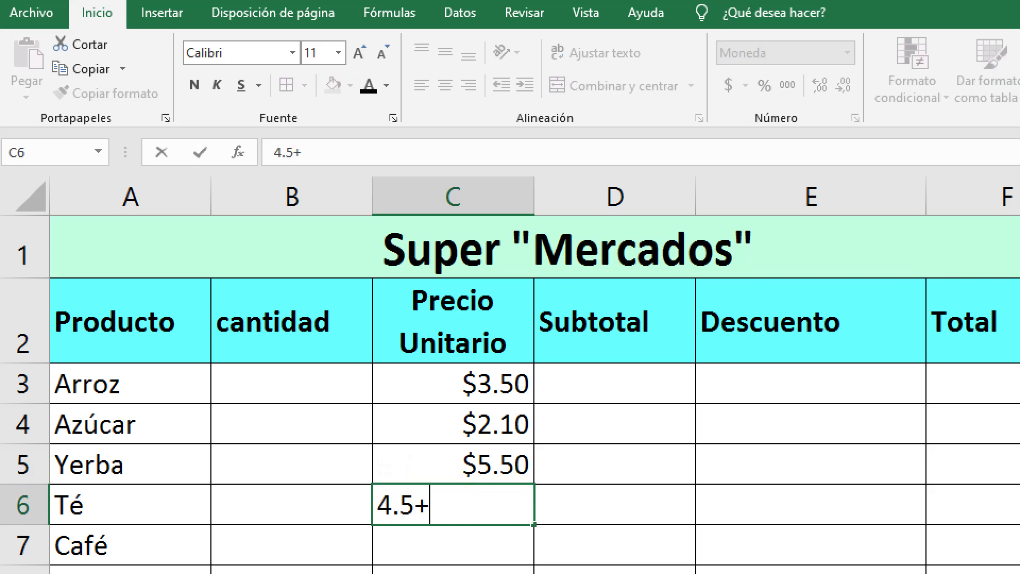
key(BackSpace)
key(Return)
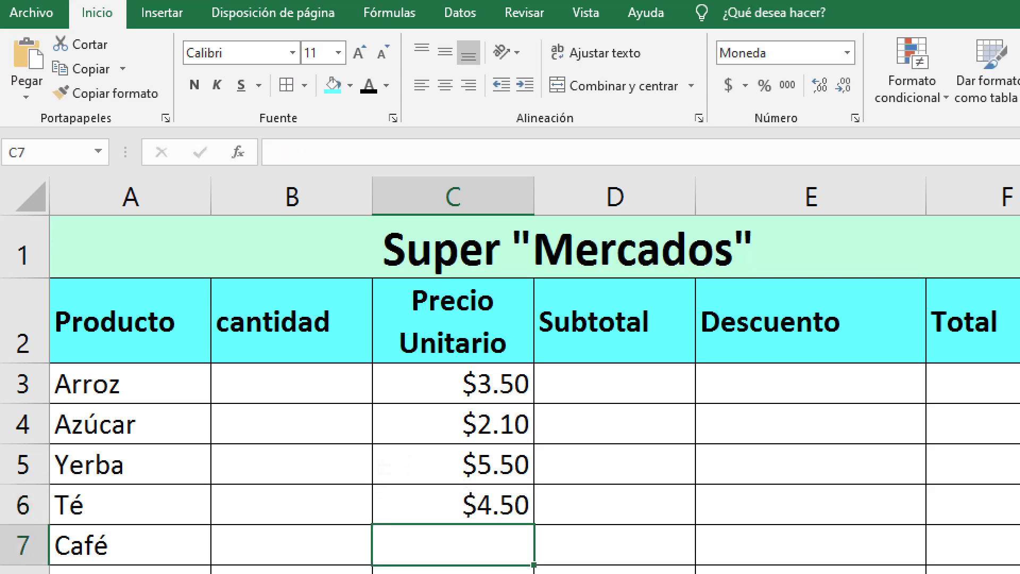
scroll(510, 393, down, 1)
scroll(510, 393, down, 1)
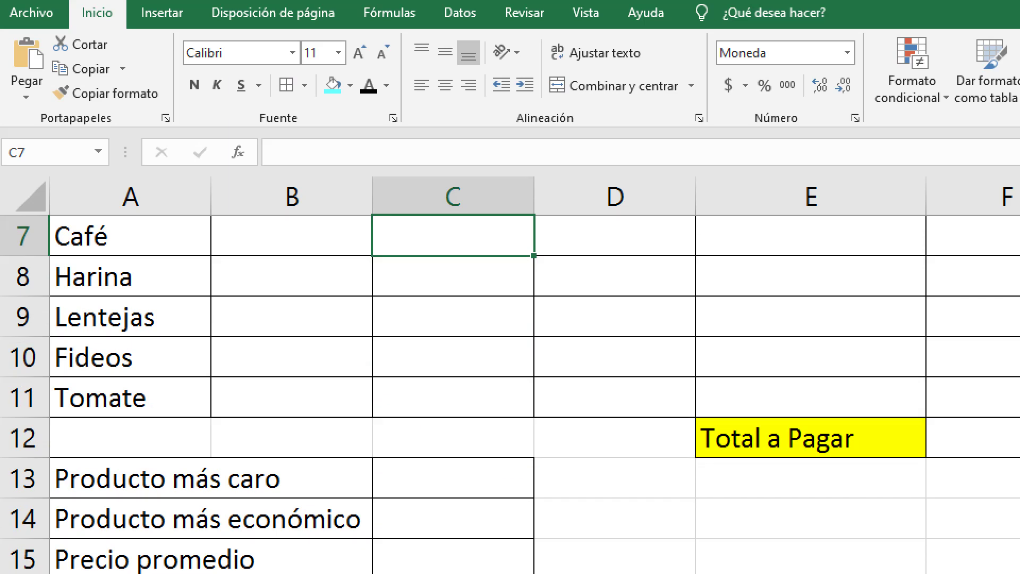
Enter prices 11, 2.3, 4, 3.5 and 2.5 for Café through Tomate
text(11)
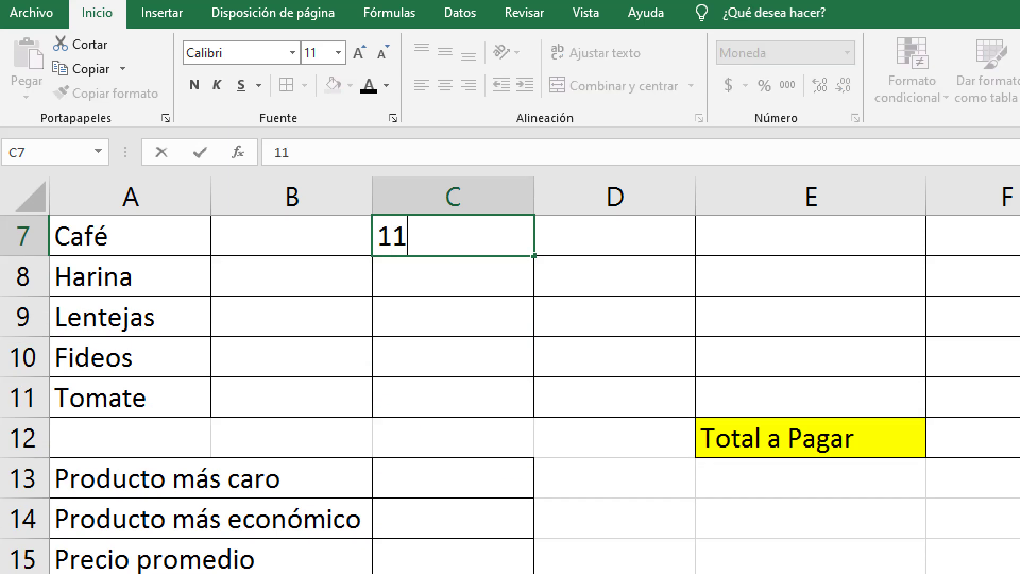
key(Return)
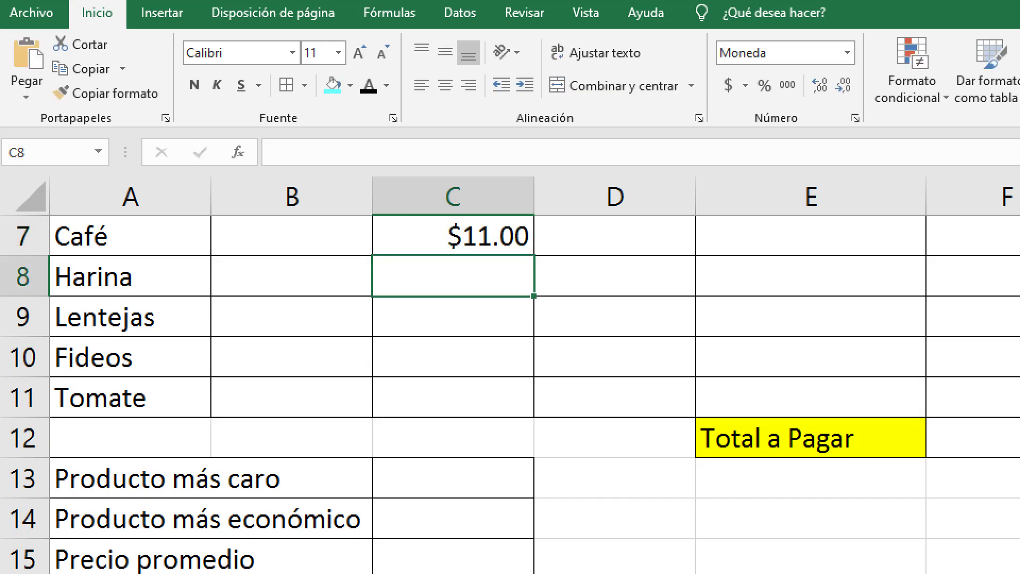
text(2.3)
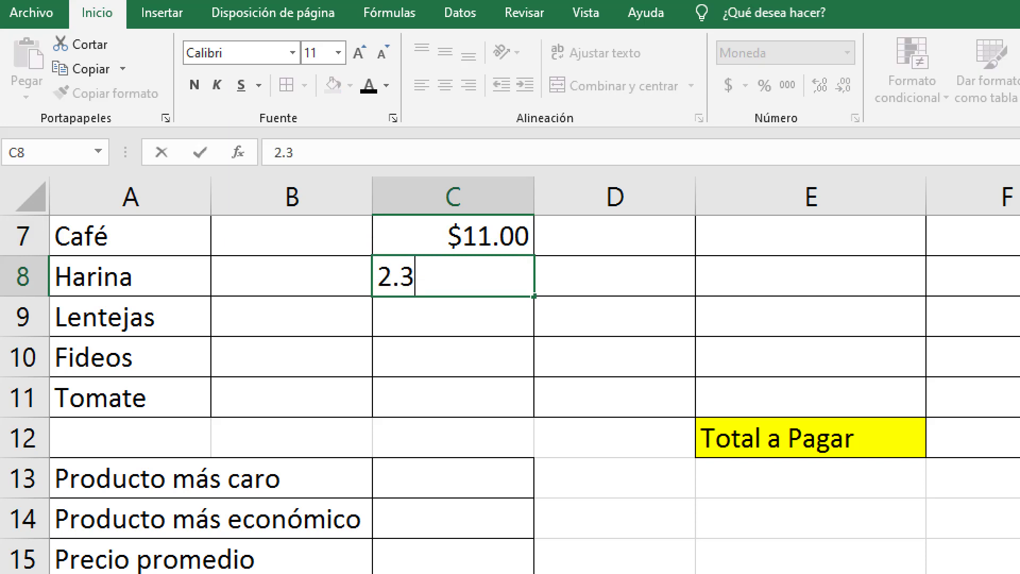
key(ctrl+Return)
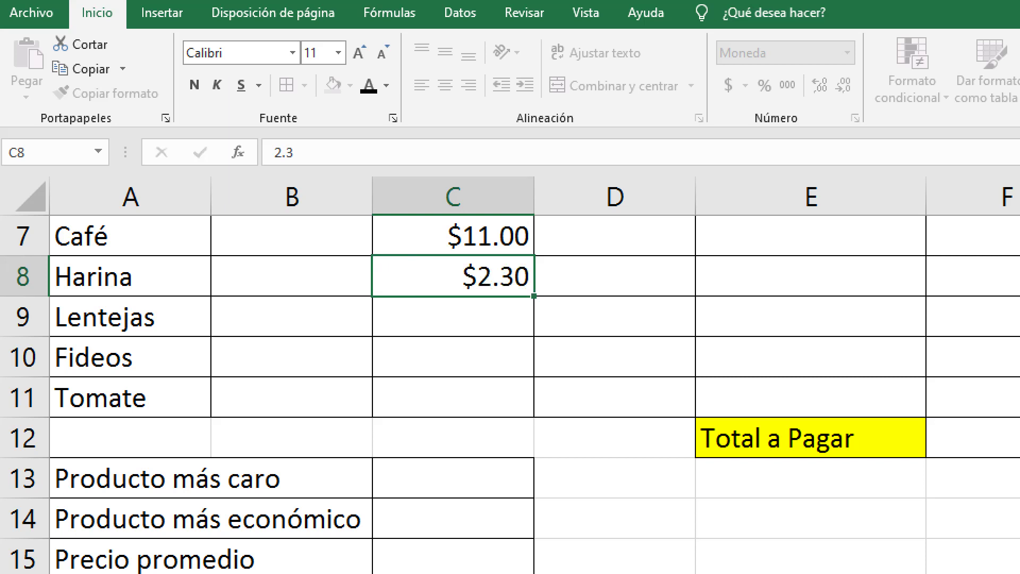
key(Return)
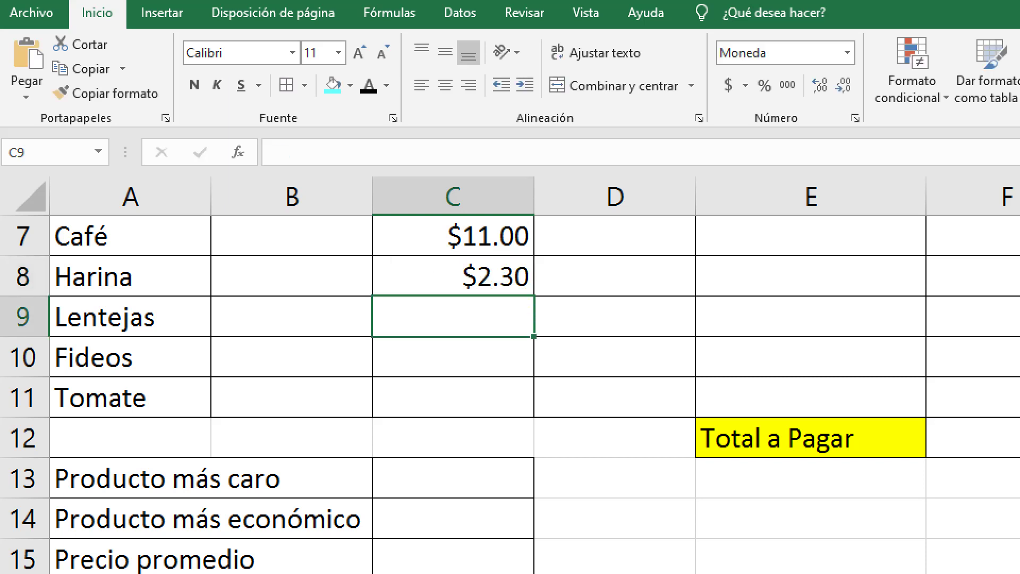
text(4)
key(Return)
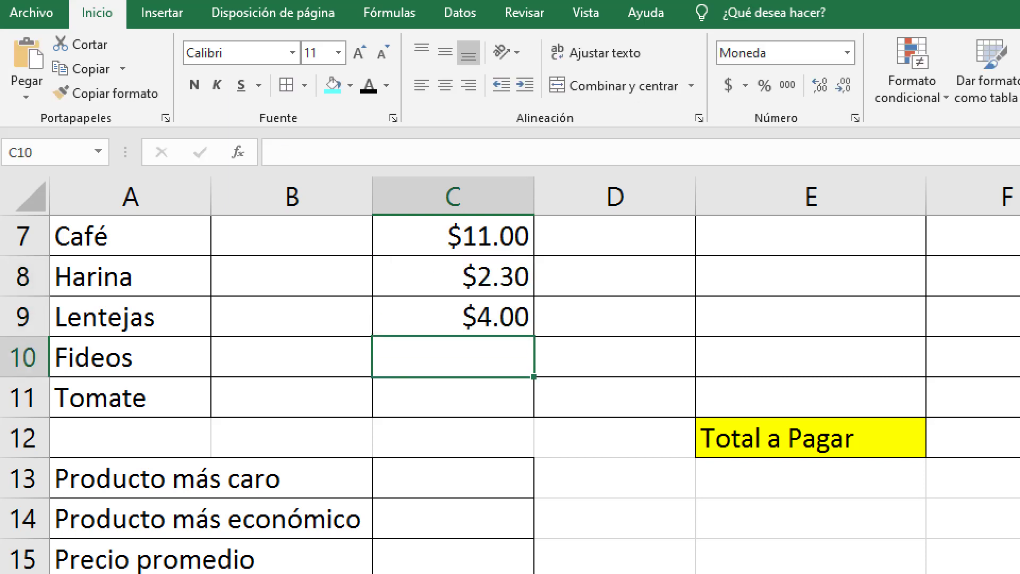
text(3.5)
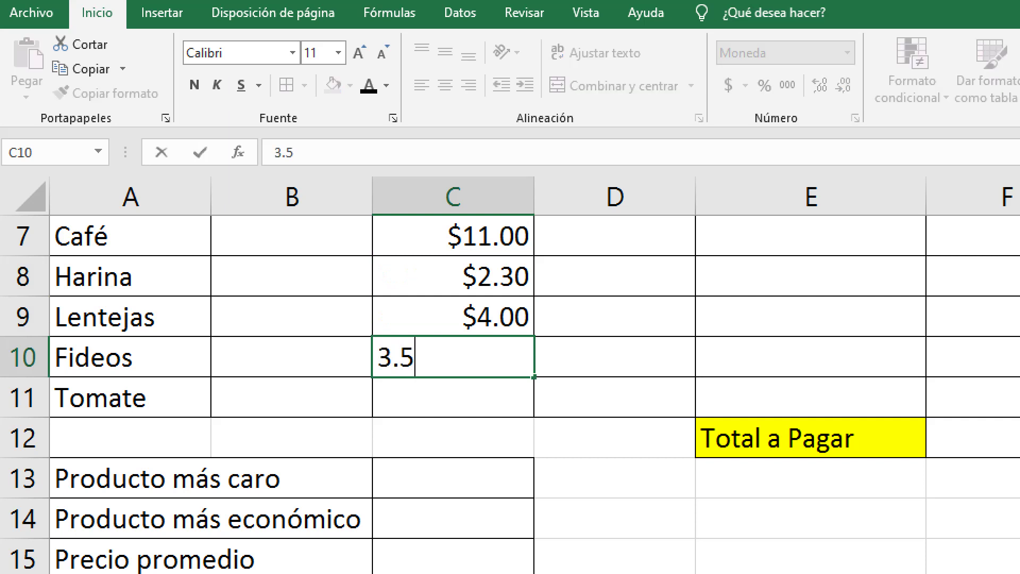
key(Return)
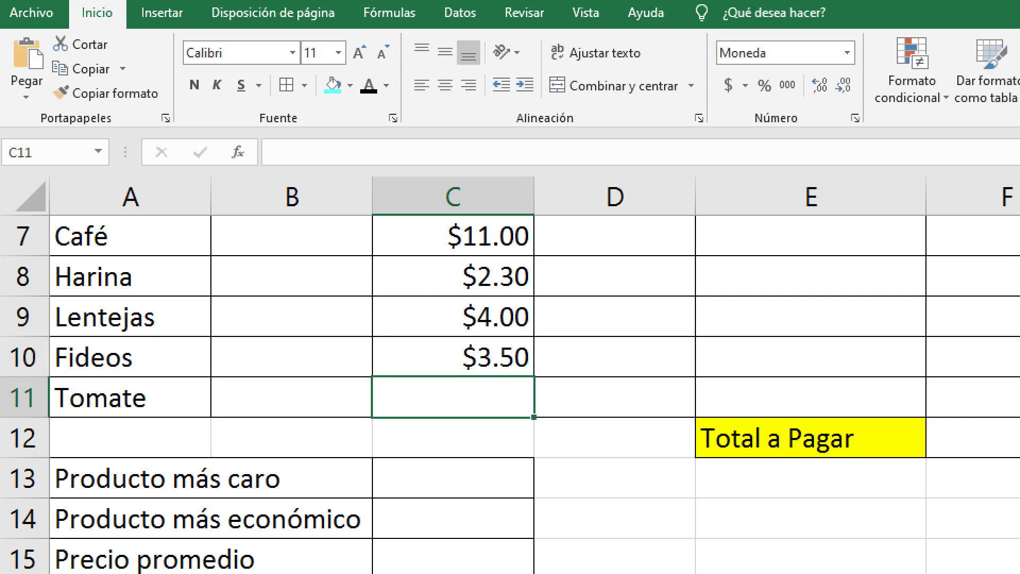
text(2.5)
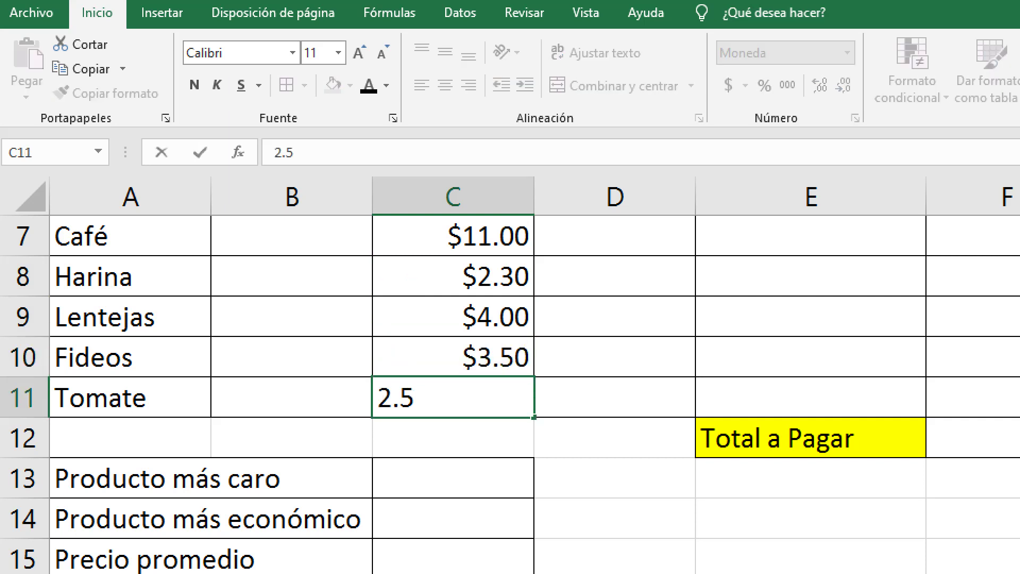
key(Return)
click(453, 357)
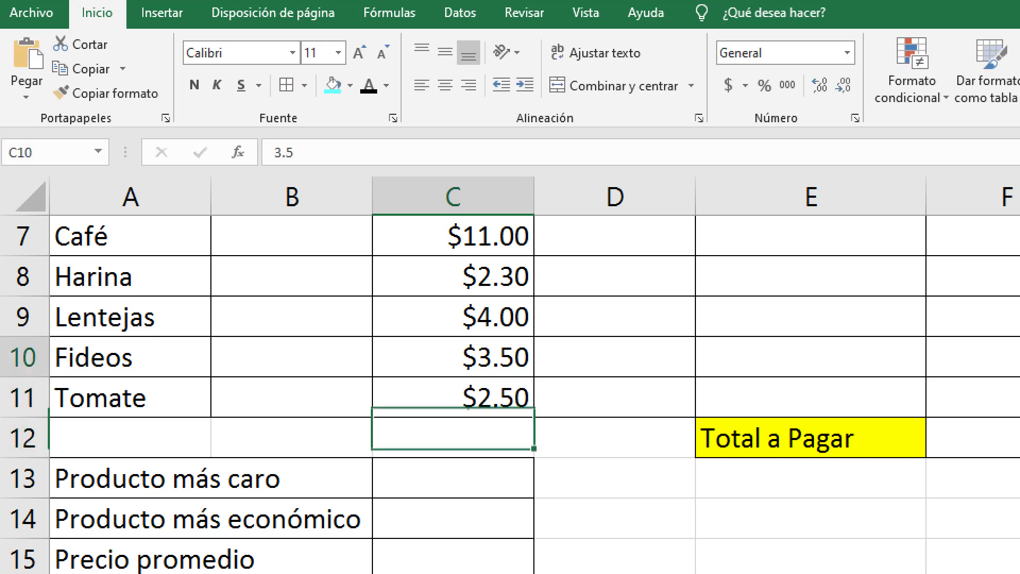
scroll(510, 393, up, 2)
click(453, 383)
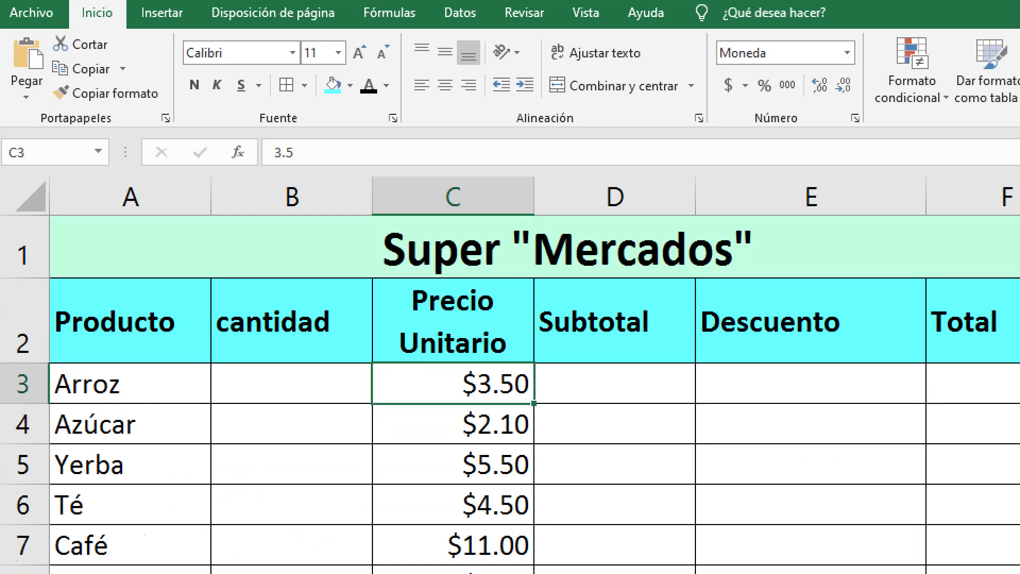
click(453, 321)
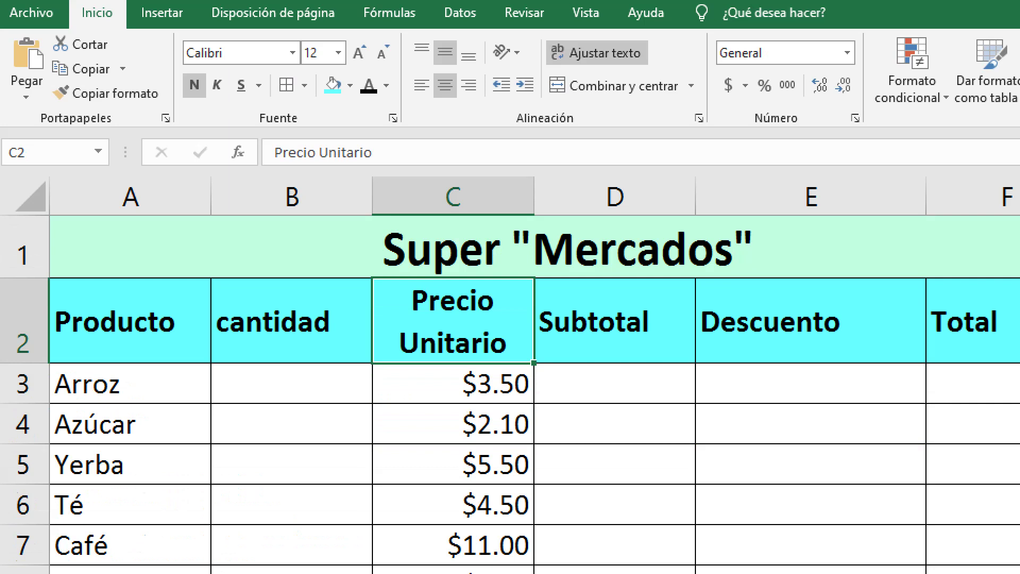
click(453, 383)
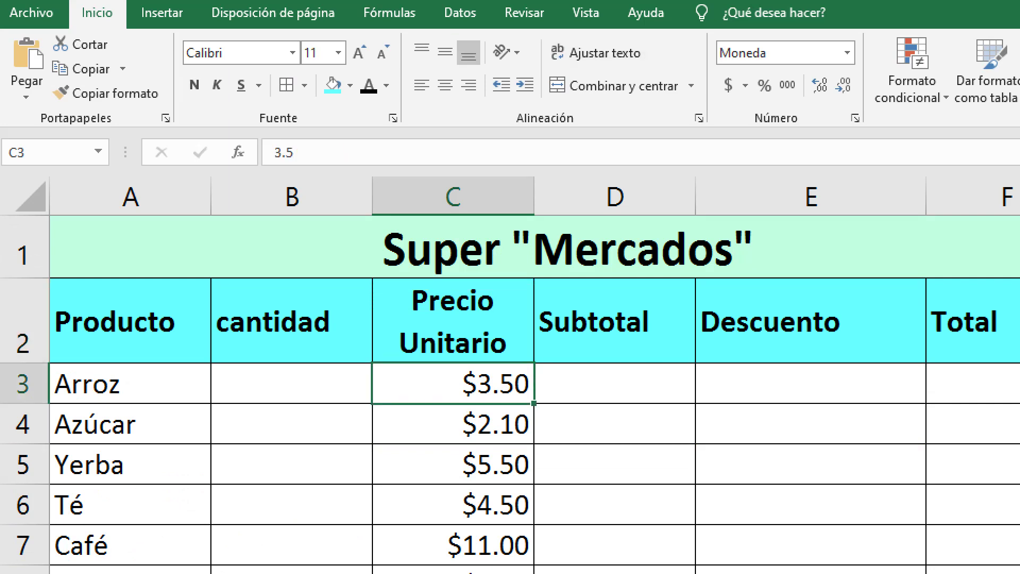
scroll(510, 393, down, 2)
scroll(510, 393, down, 2)
scroll(510, 393, up, 4)
click(615, 423)
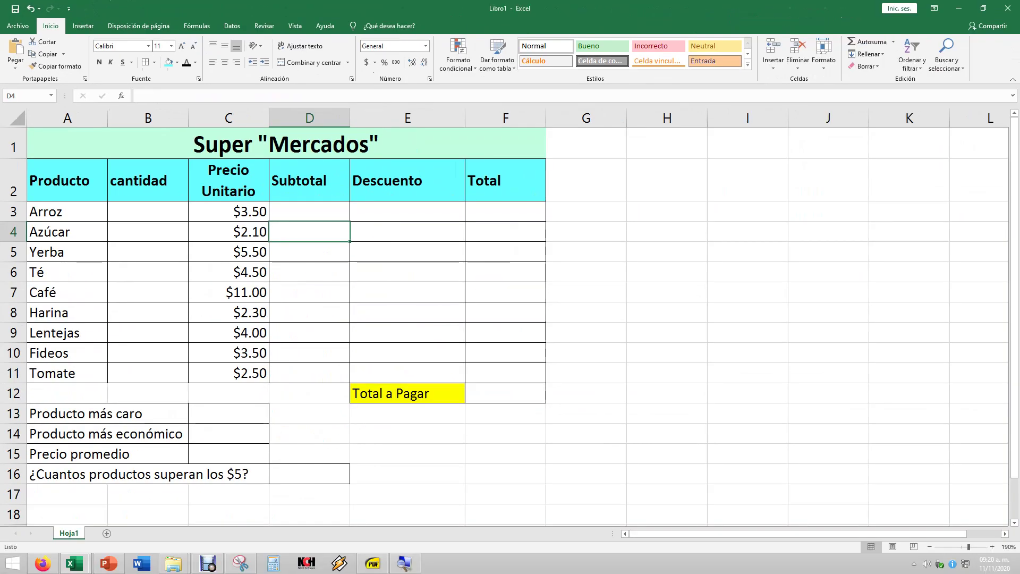
click(586, 252)
click(667, 353)
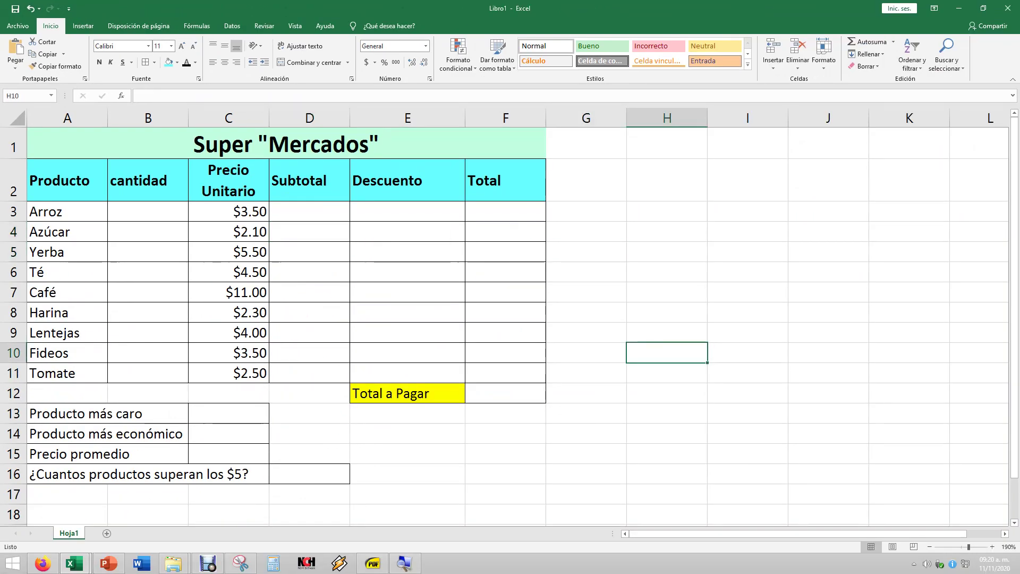